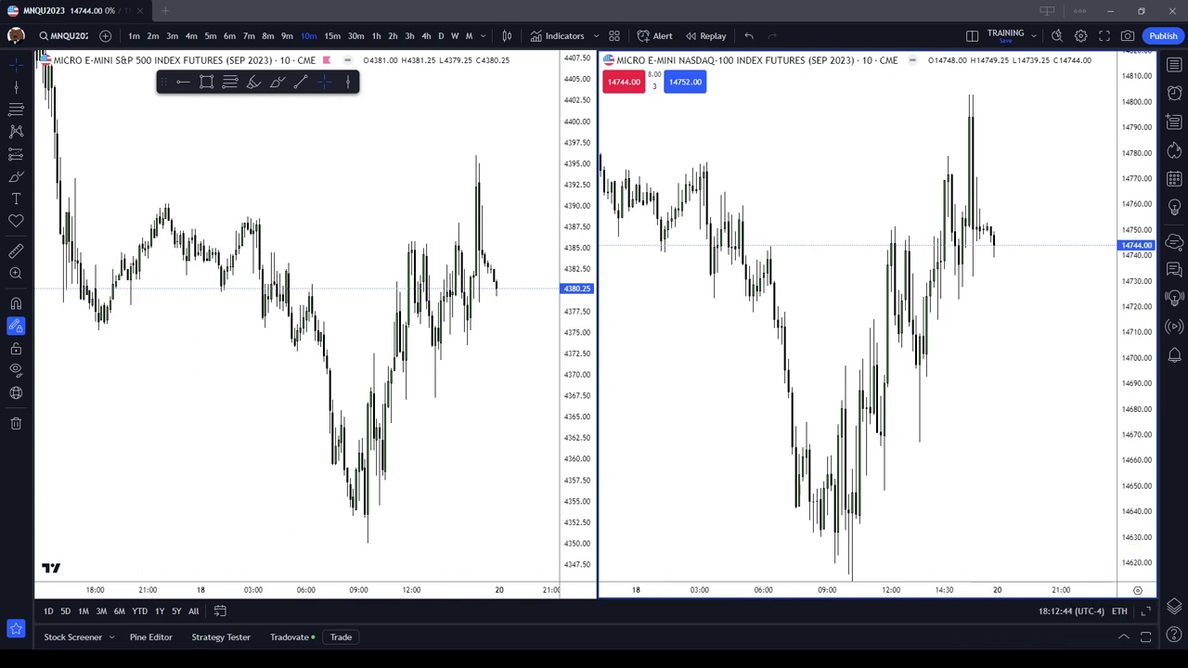
Step: Compare the recent 18 August price action on the S&P 500 and Nasdaq-100 futures charts side by side
scroll(786, 208, "up", 2)
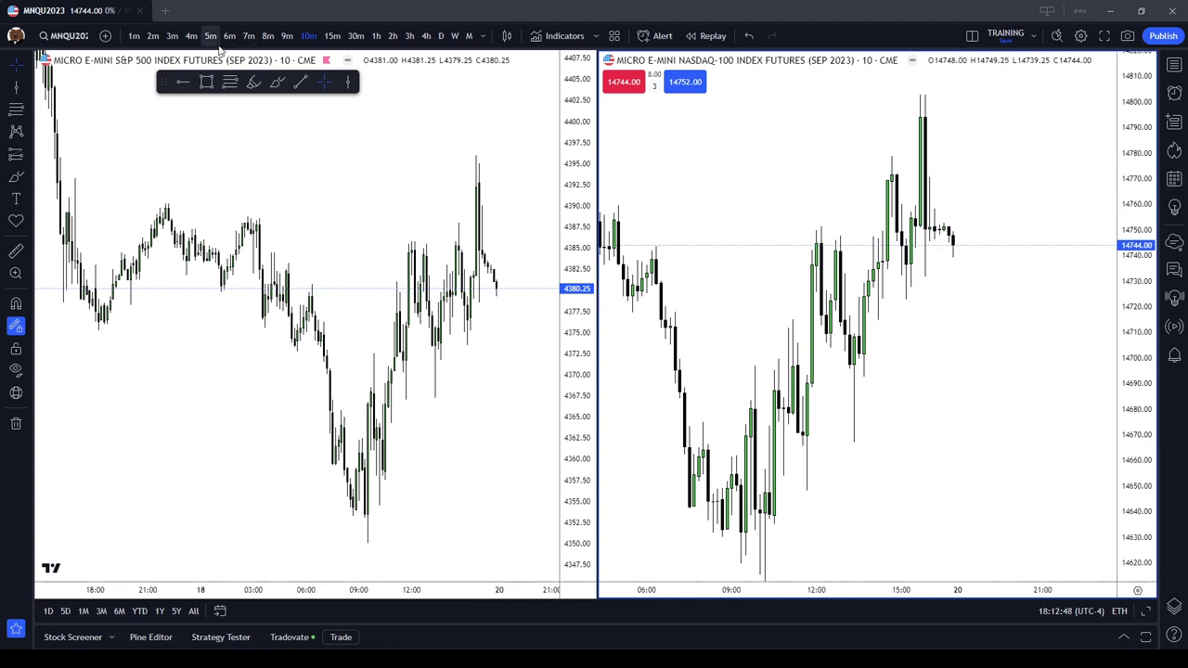
left_click_drag(1146, 296, 1159, 416)
scroll(183, 322, "up", 4)
left_click(482, 352)
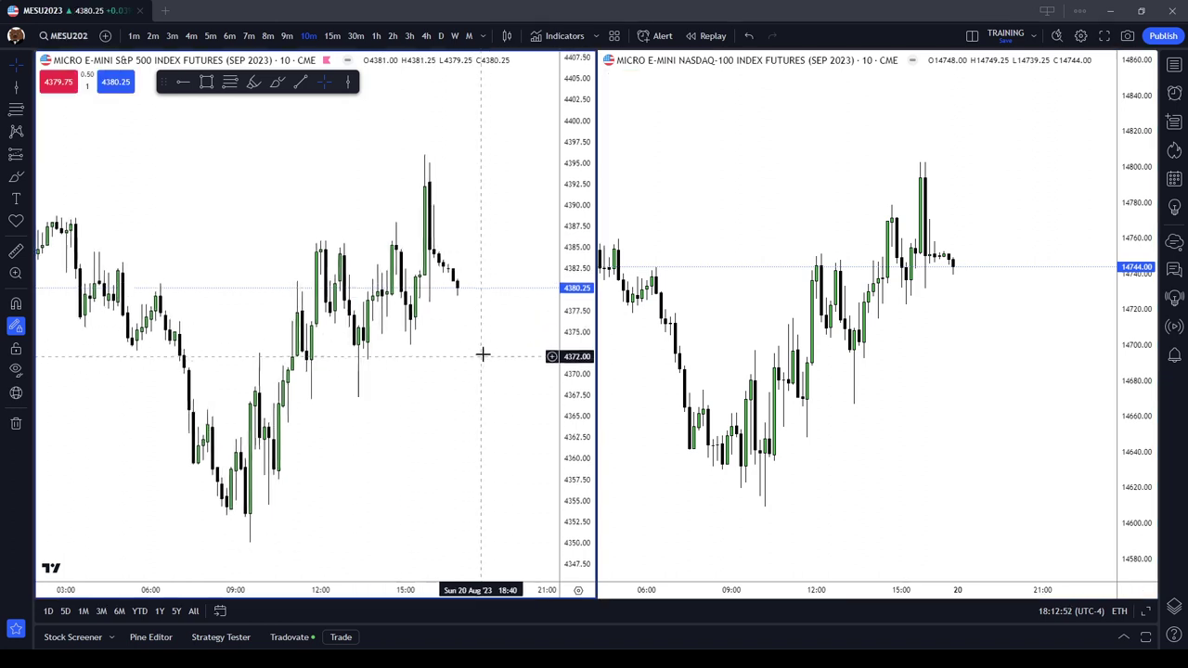
scroll(437, 343, "up", 2)
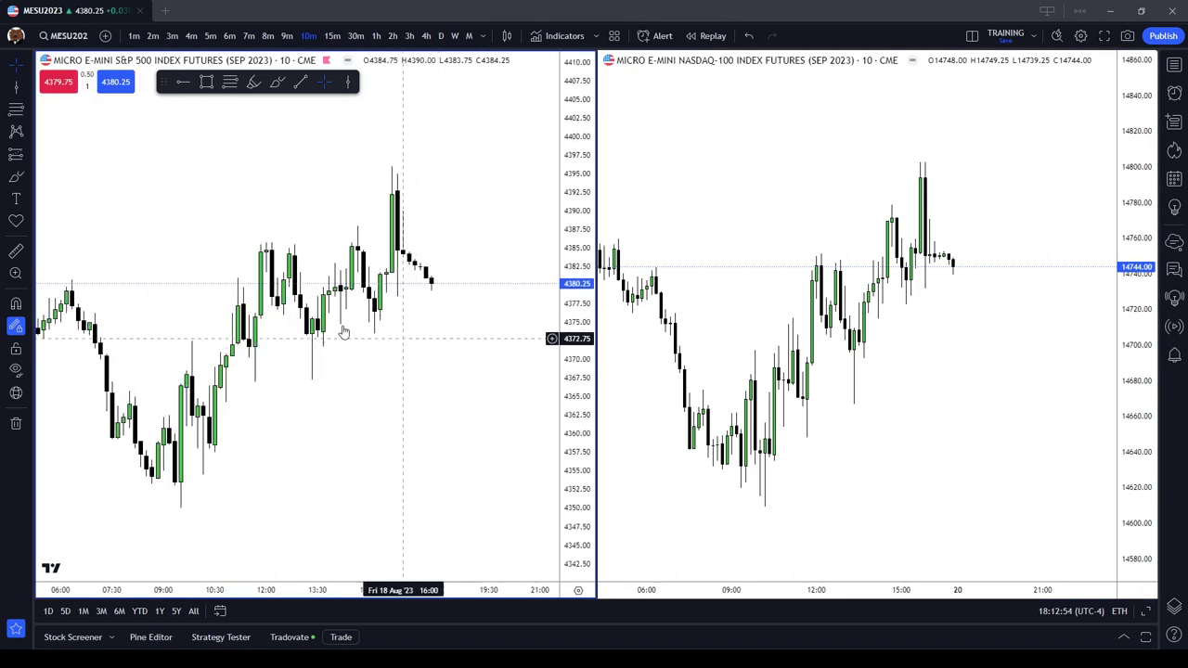
scroll(327, 315, "down", 1)
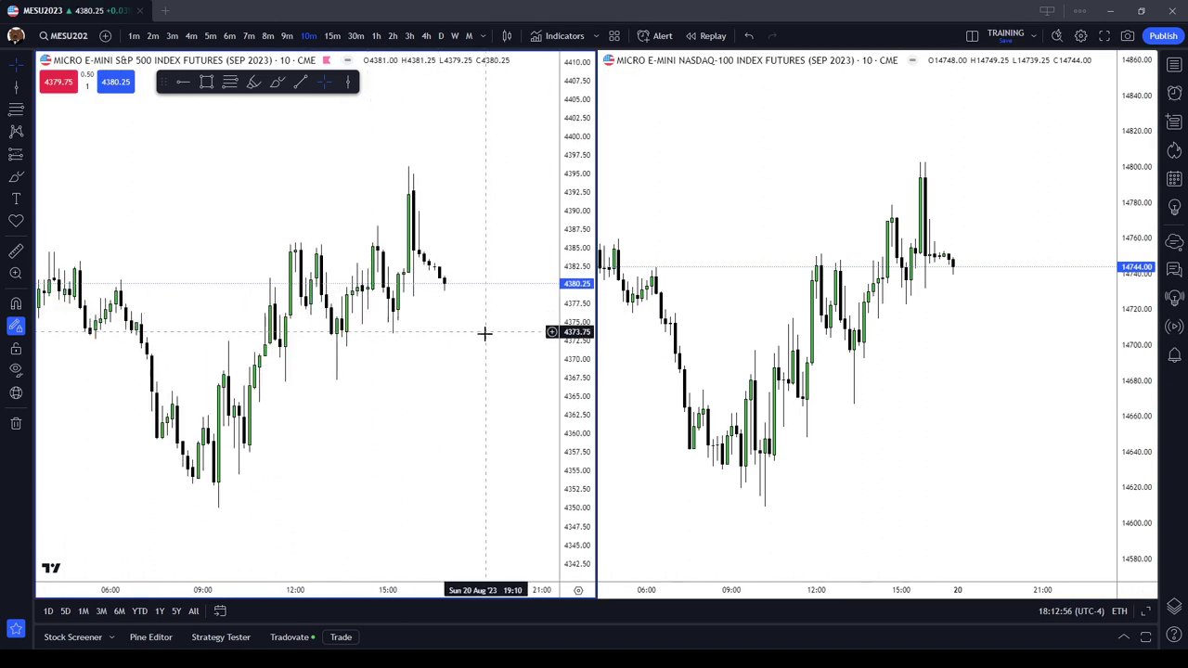
scroll(928, 353, "down", 1)
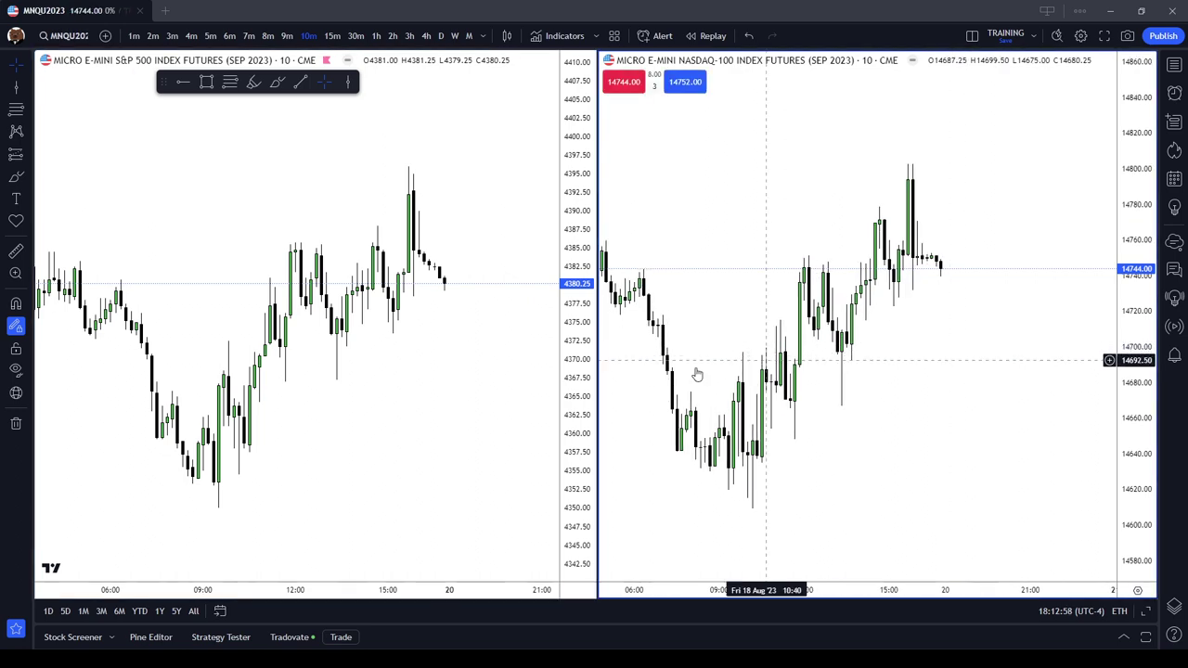
left_click_drag(481, 369, 464, 380)
left_click_drag(844, 401, 918, 392)
scroll(909, 362, "up", 1)
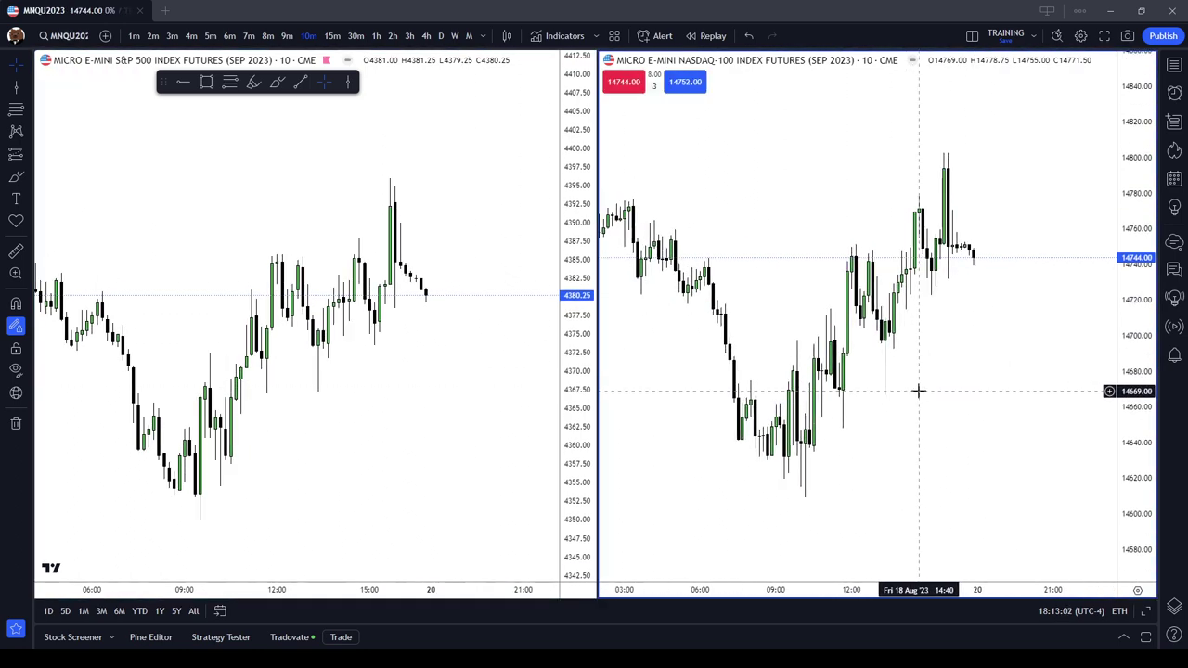
Step: Draw a rectangle over the 18 August morning low on the S&P 500 chart, from about 4372.75 to 4349.75 and 08:40 to 11:00
left_click(206, 82)
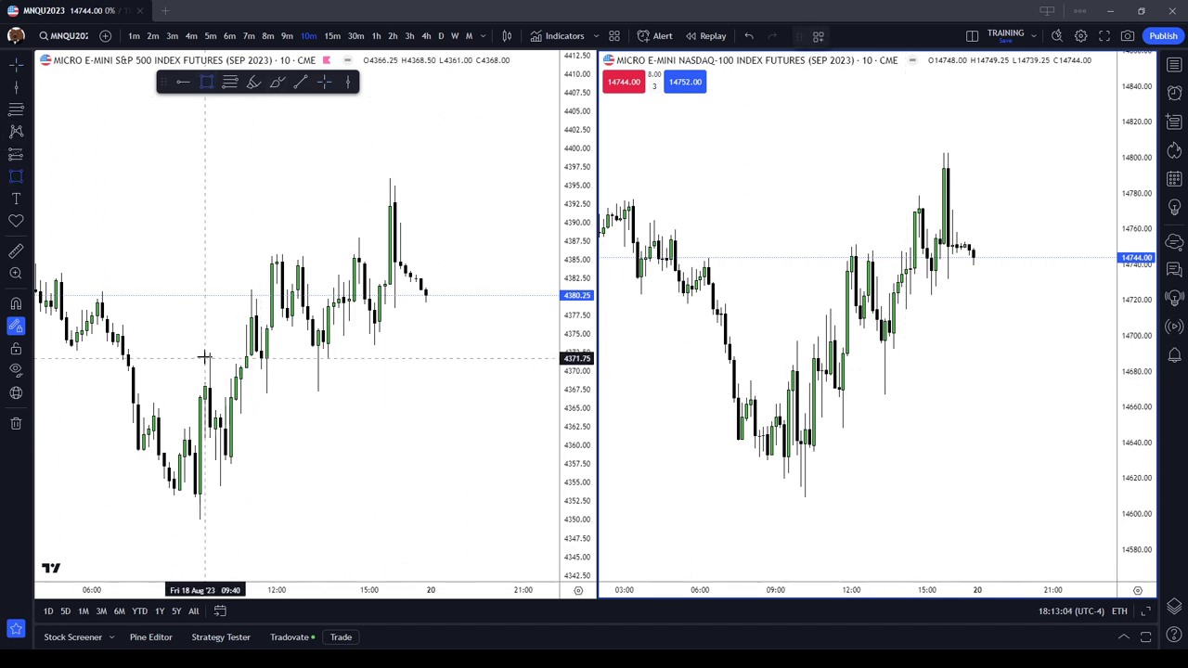
mouse_move(177, 353)
left_mouse_down()
mouse_move(244, 446)
mouse_move(246, 534)
mouse_move(246, 522)
left_mouse_up()
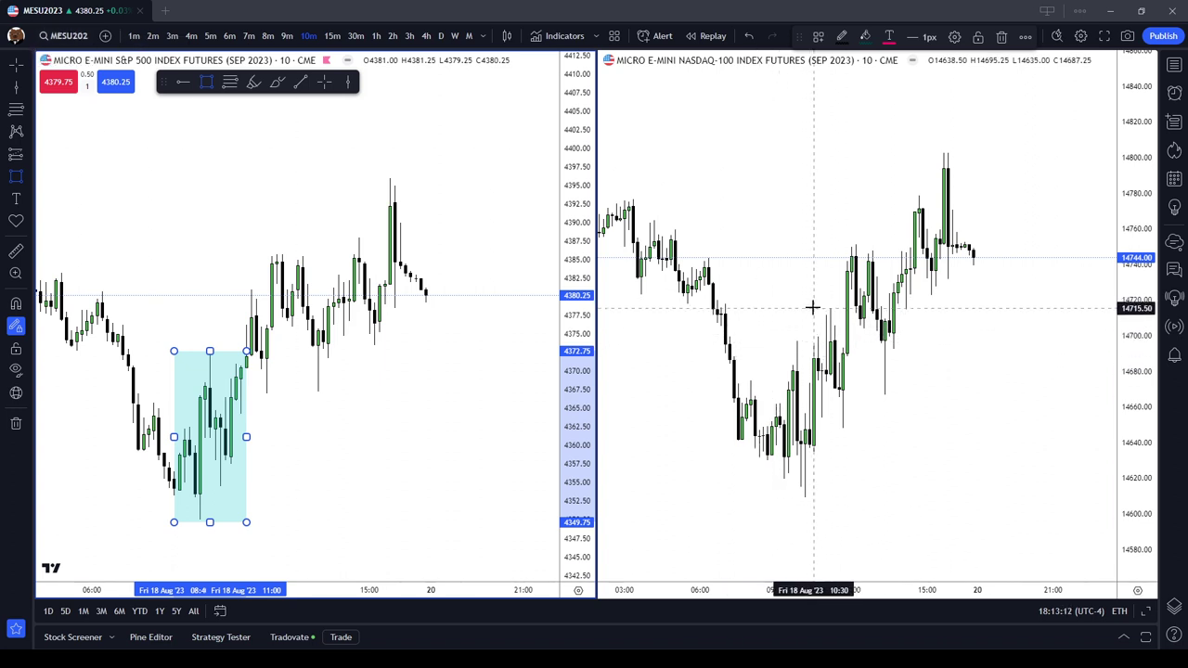
left_click(818, 345)
left_click(424, 344)
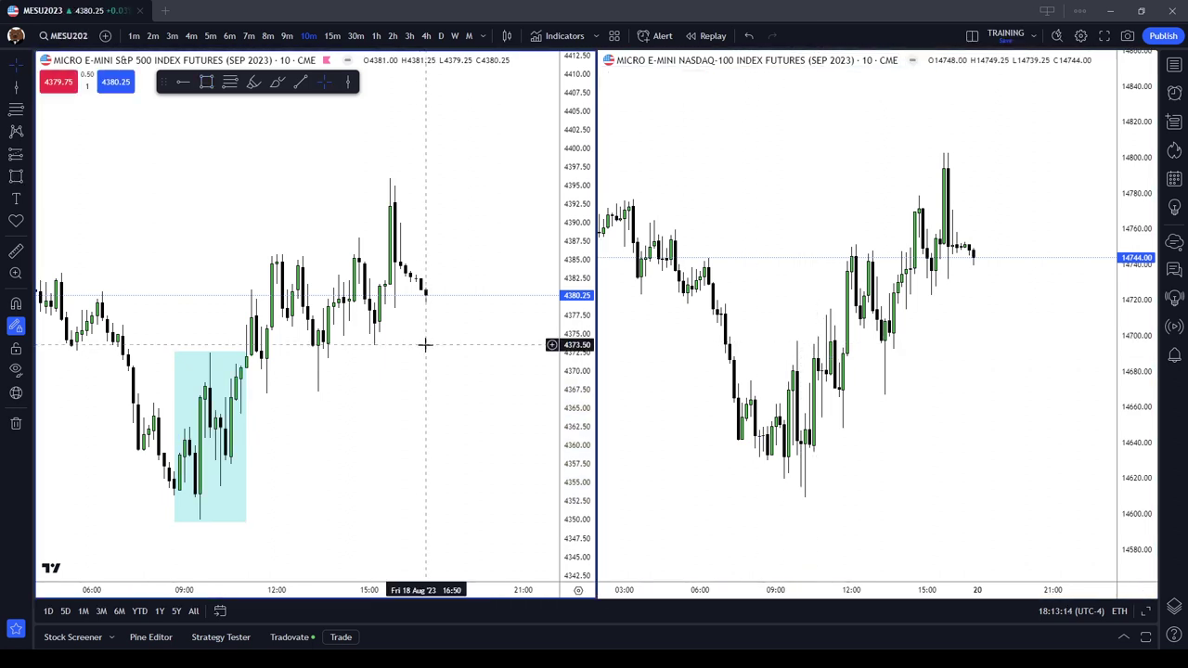
Step: Draw a matching rectangle over the morning low on the Nasdaq chart, from about 14715.50 down to 14606.75
left_click(16, 176)
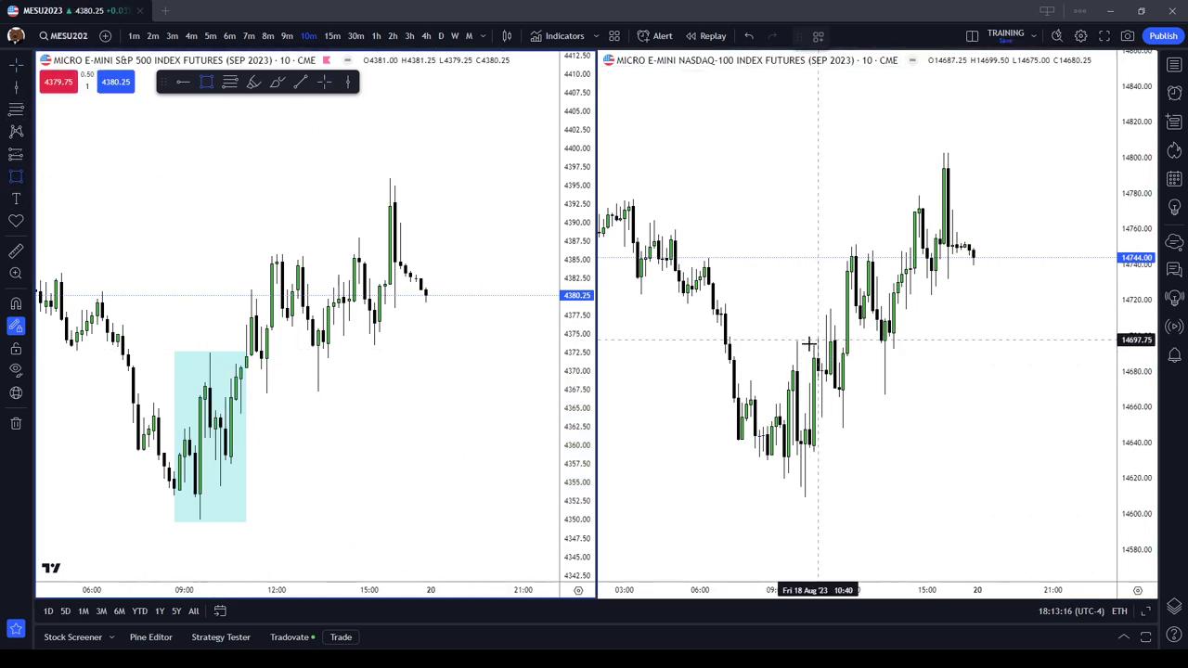
mouse_move(776, 307)
left_mouse_down()
mouse_move(841, 403)
mouse_move(851, 500)
left_mouse_up()
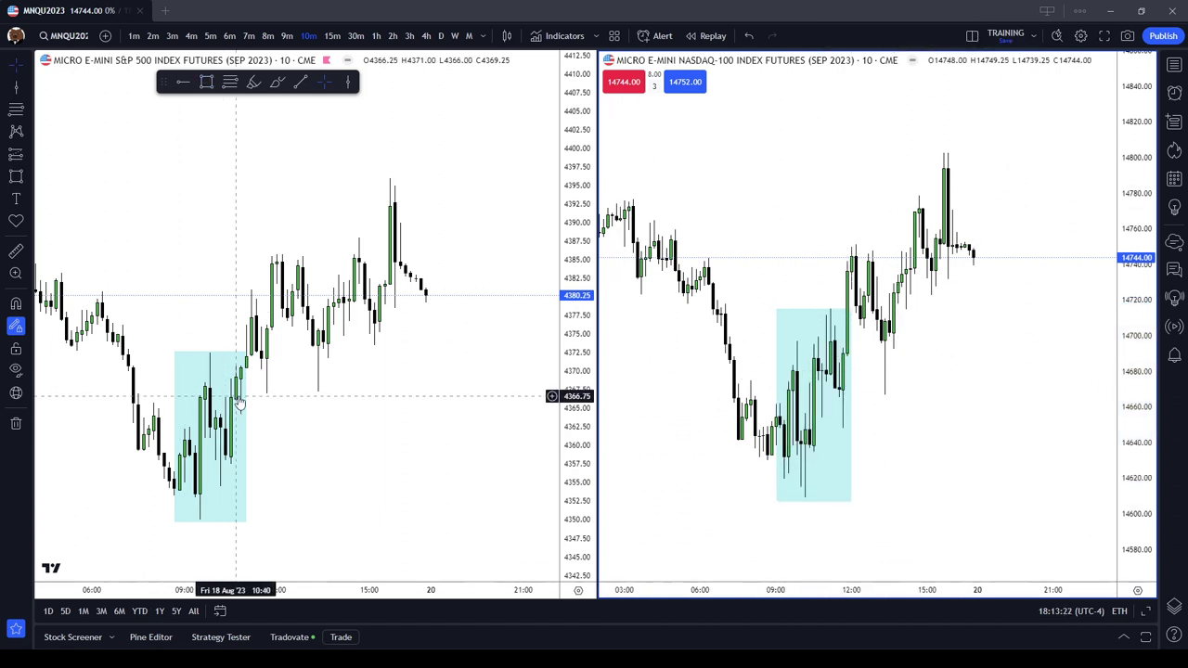
scroll(308, 310, "down", 1)
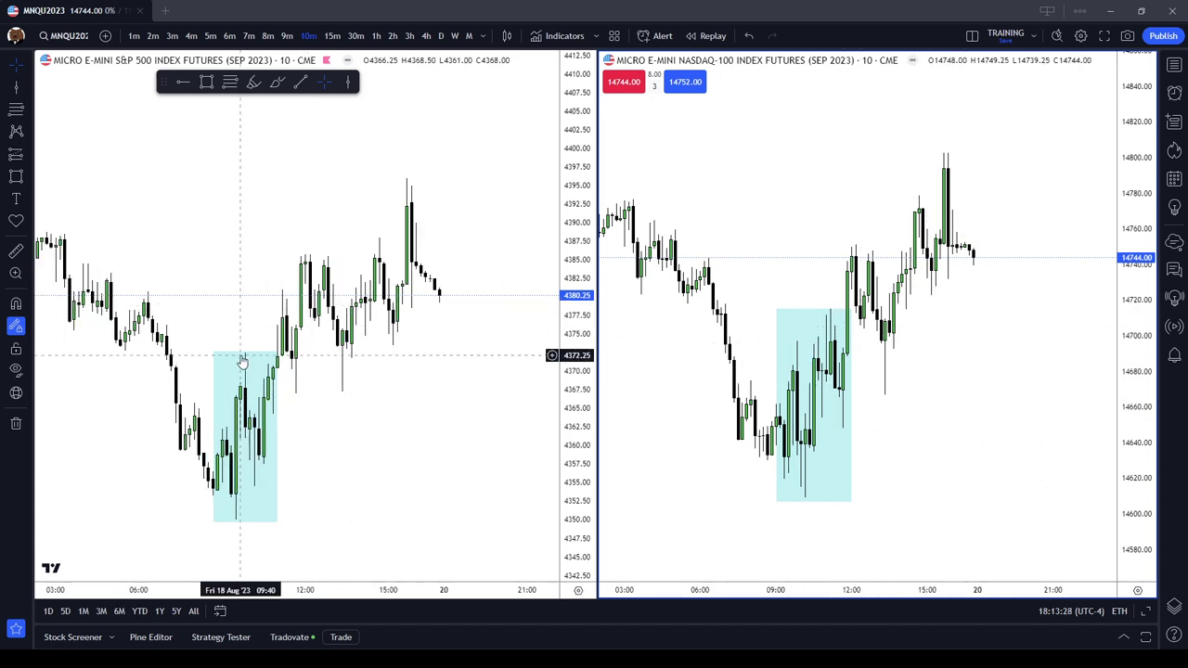
left_click(245, 351)
left_click_drag(245, 352, 245, 350)
left_click(337, 409)
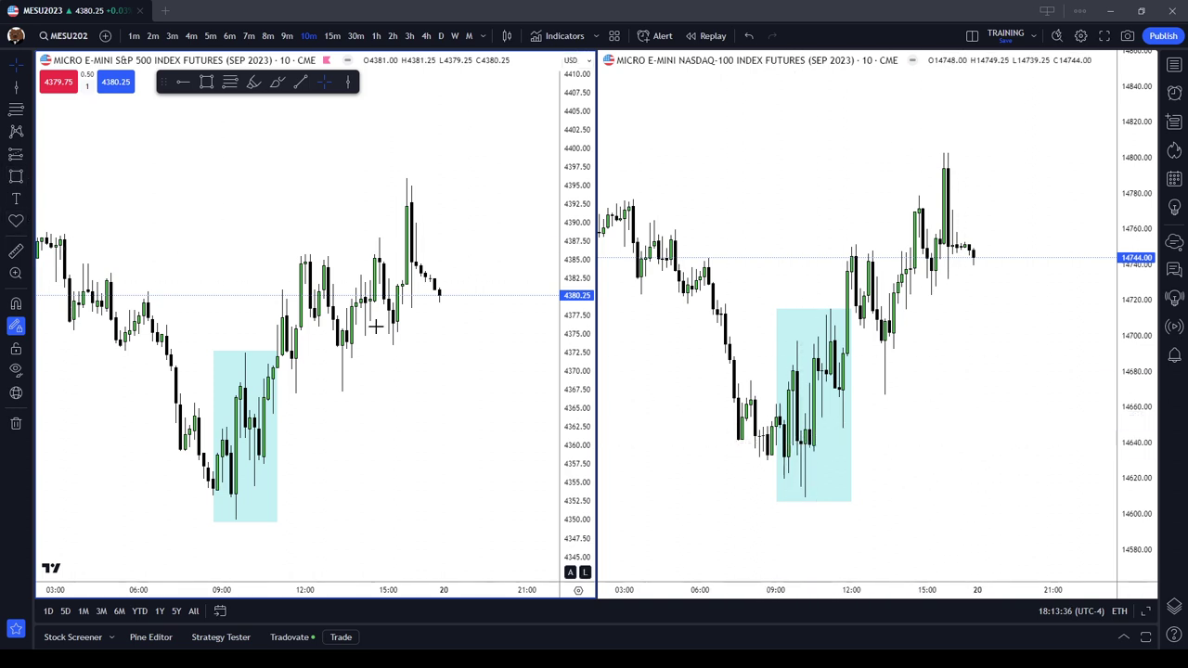
Step: Measure the short price moves near the low and high inside the Nasdaq chart's rectangle
left_click(15, 251)
left_click(791, 445)
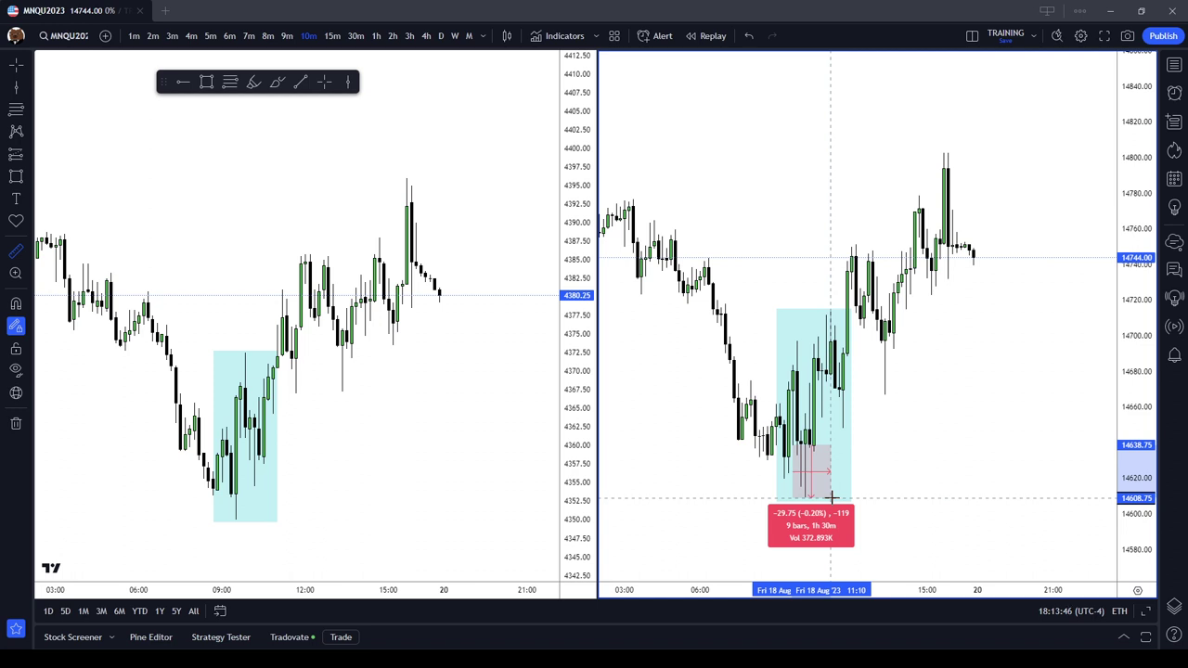
left_click(831, 497)
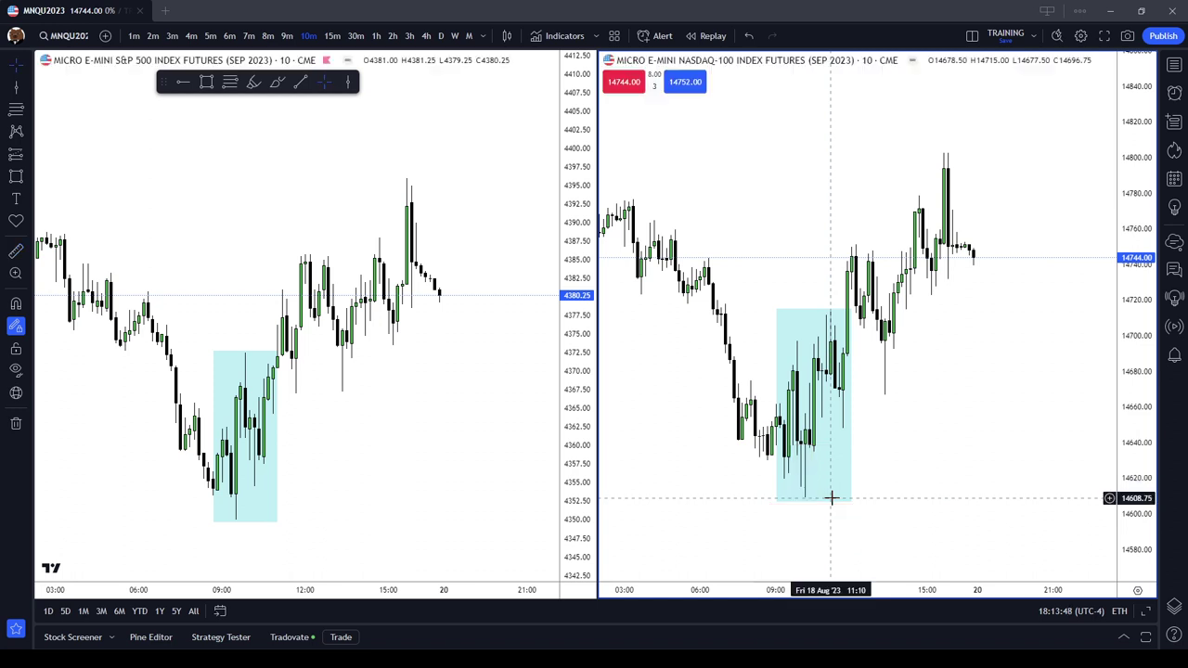
left_click(832, 388, "shift")
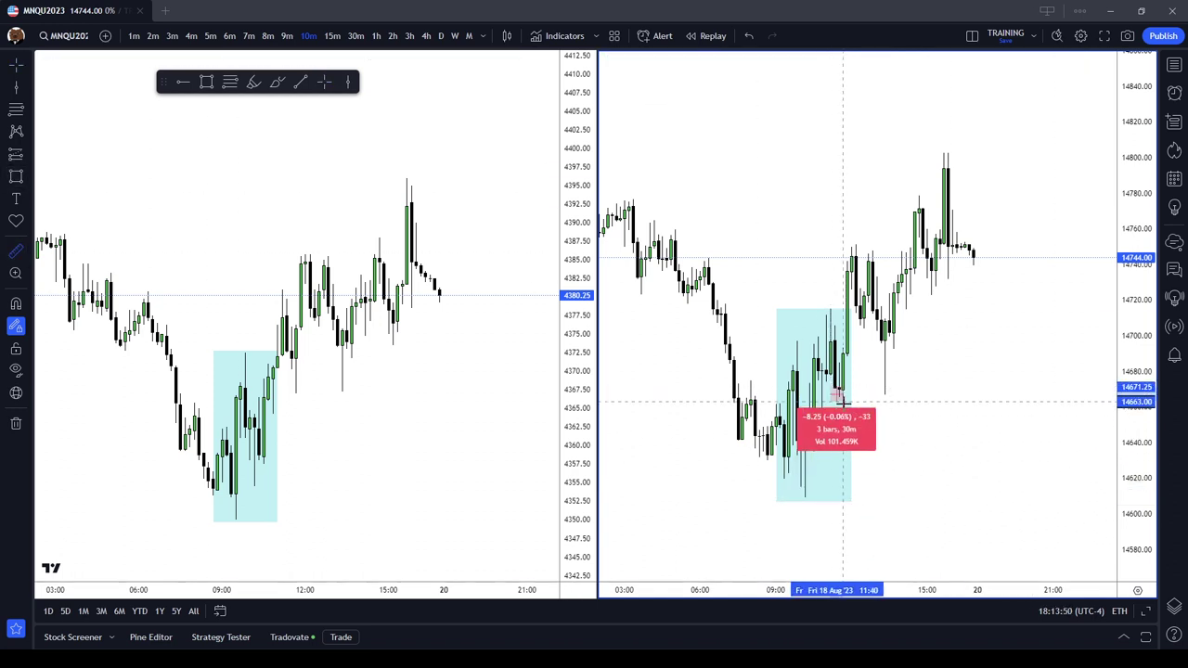
left_click(827, 344, "shift")
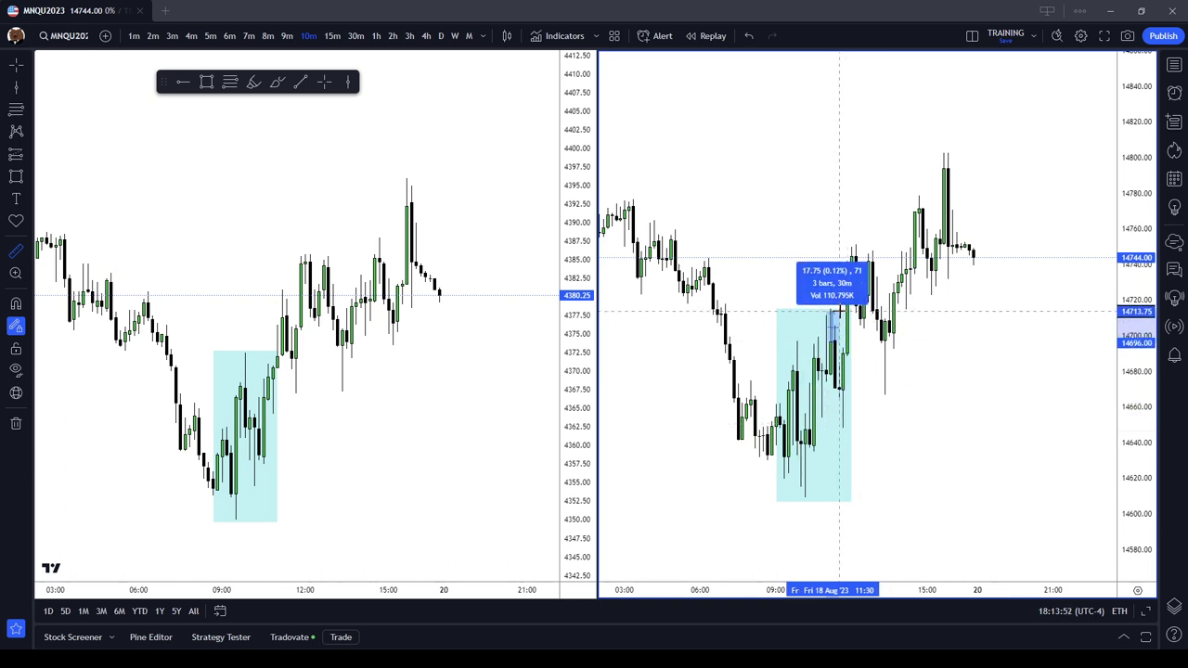
left_click(839, 310)
left_click(840, 311)
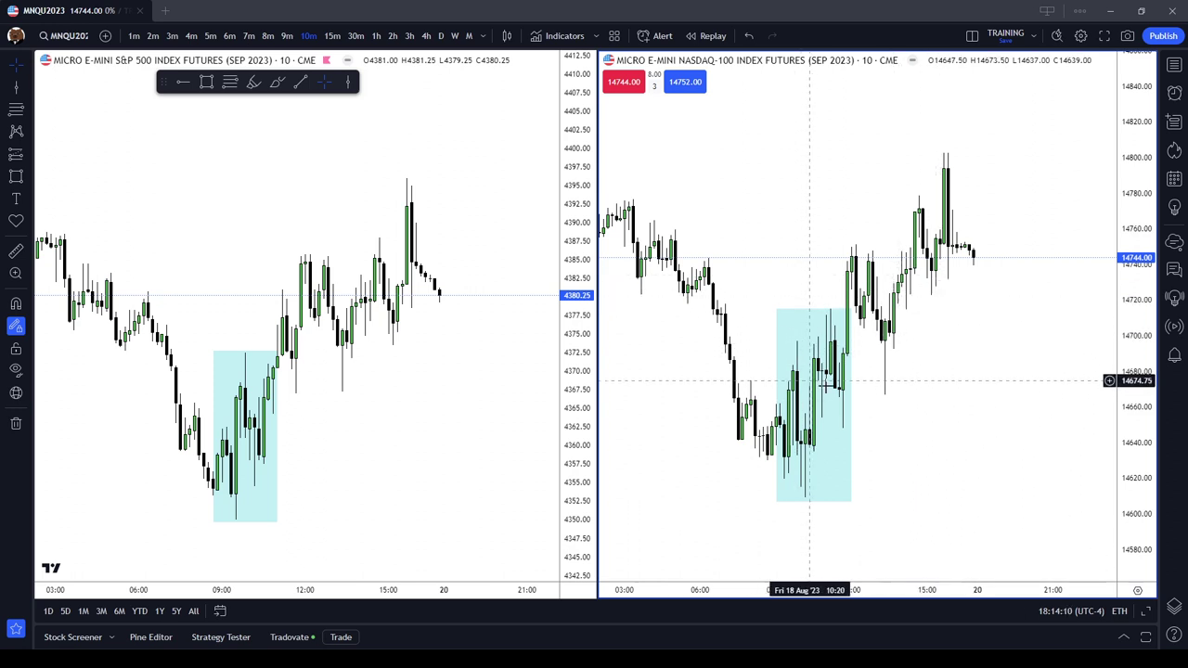
left_click(850, 390)
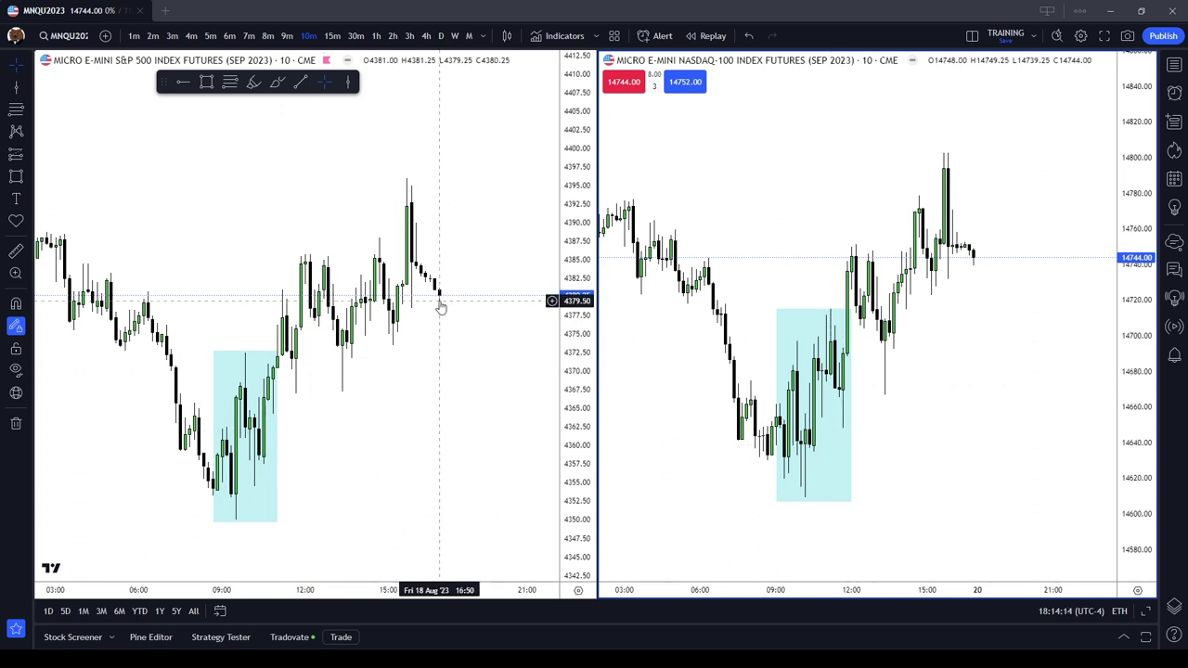
Step: Examine the highlighted morning range on the Nasdaq chart against the one on the S&P 500 chart
scroll(864, 276, "down", 2)
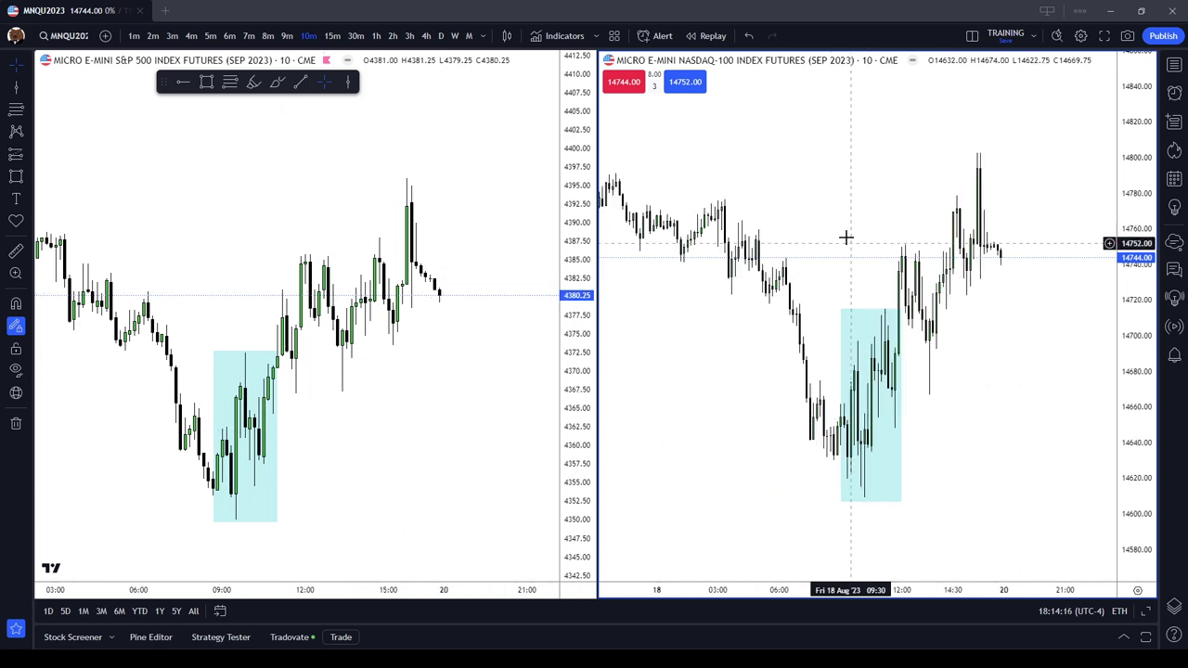
left_click_drag(843, 185, 826, 213)
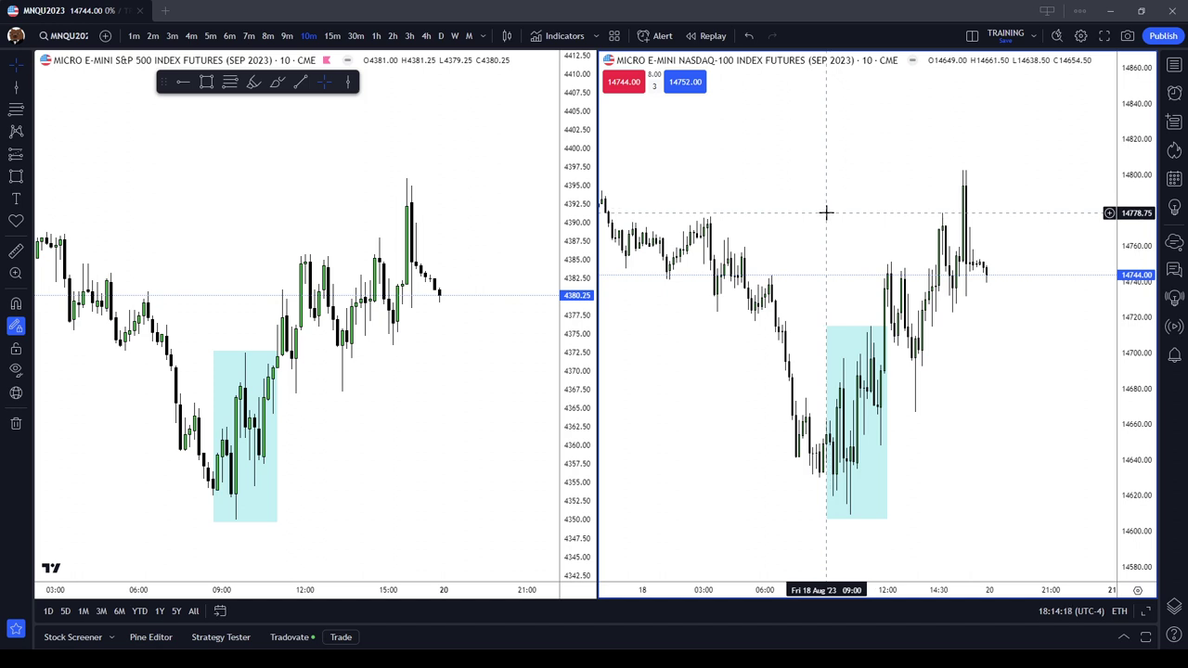
scroll(826, 213, "up", 1)
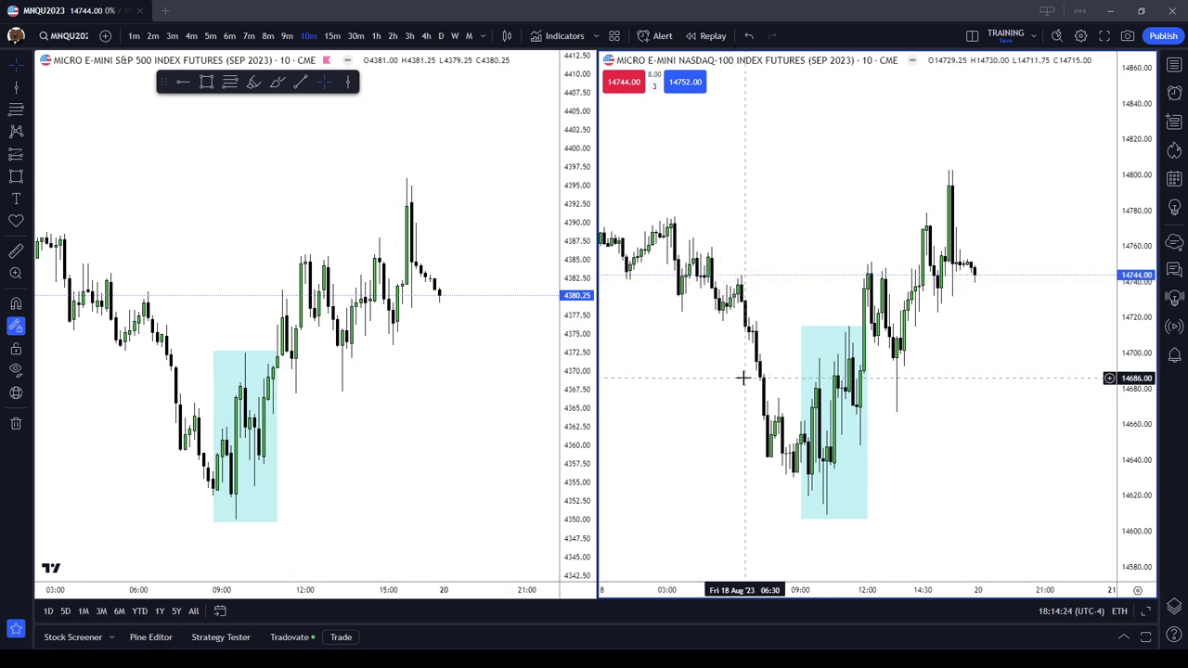
left_click(848, 344)
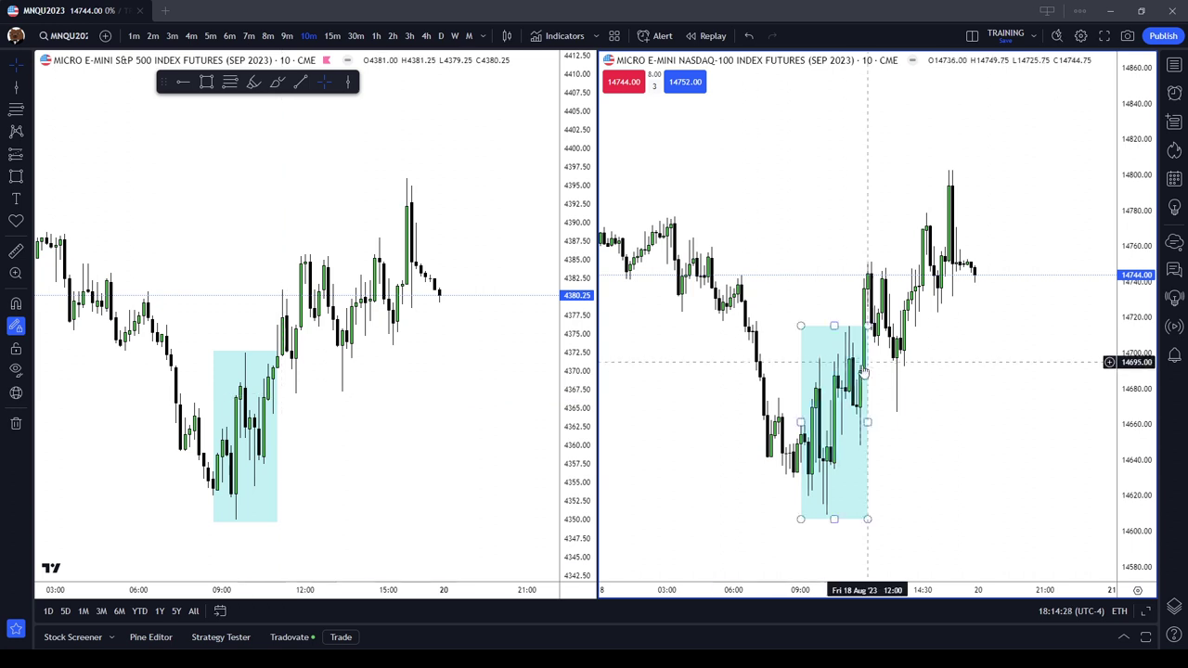
left_click(251, 424)
left_click(804, 406)
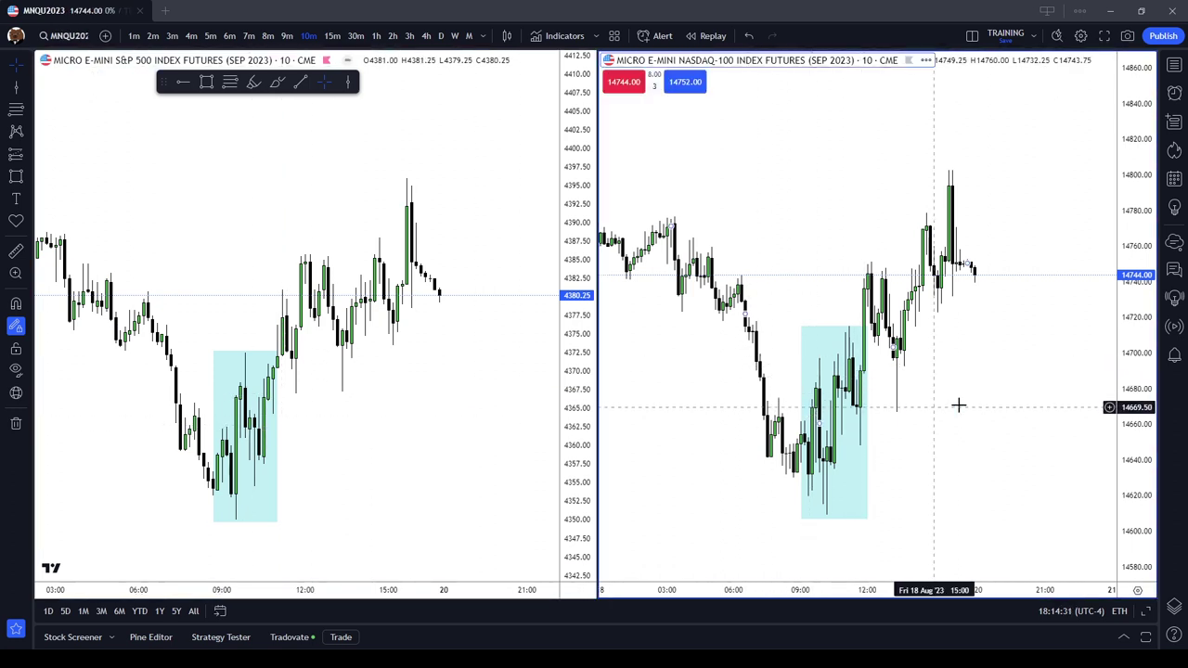
left_click(867, 424)
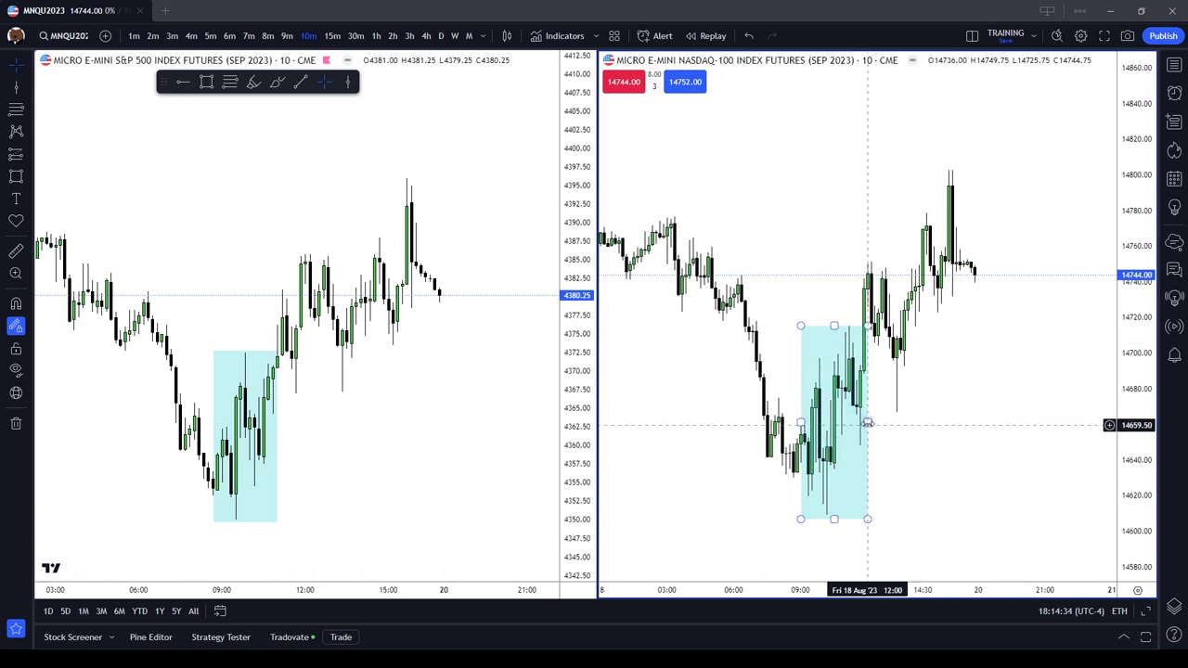
left_click(269, 427)
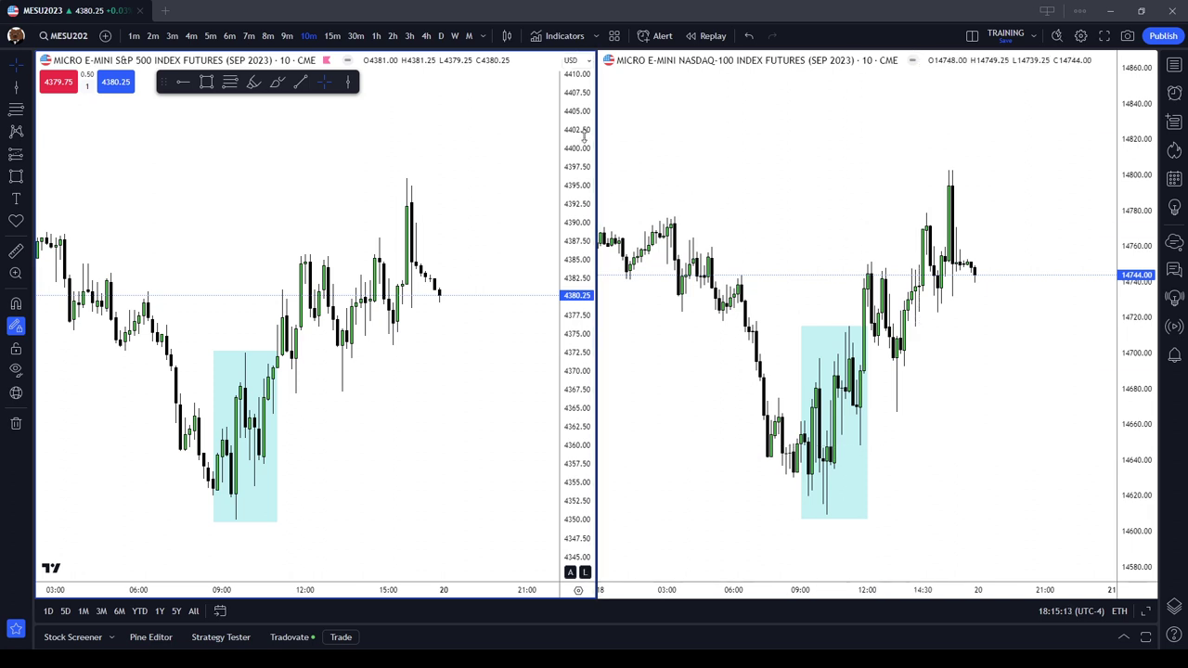
Step: Delete the rectangles covering the morning lows from both the Nasdaq and S&P 500 charts
left_click_drag(337, 356, 429, 334)
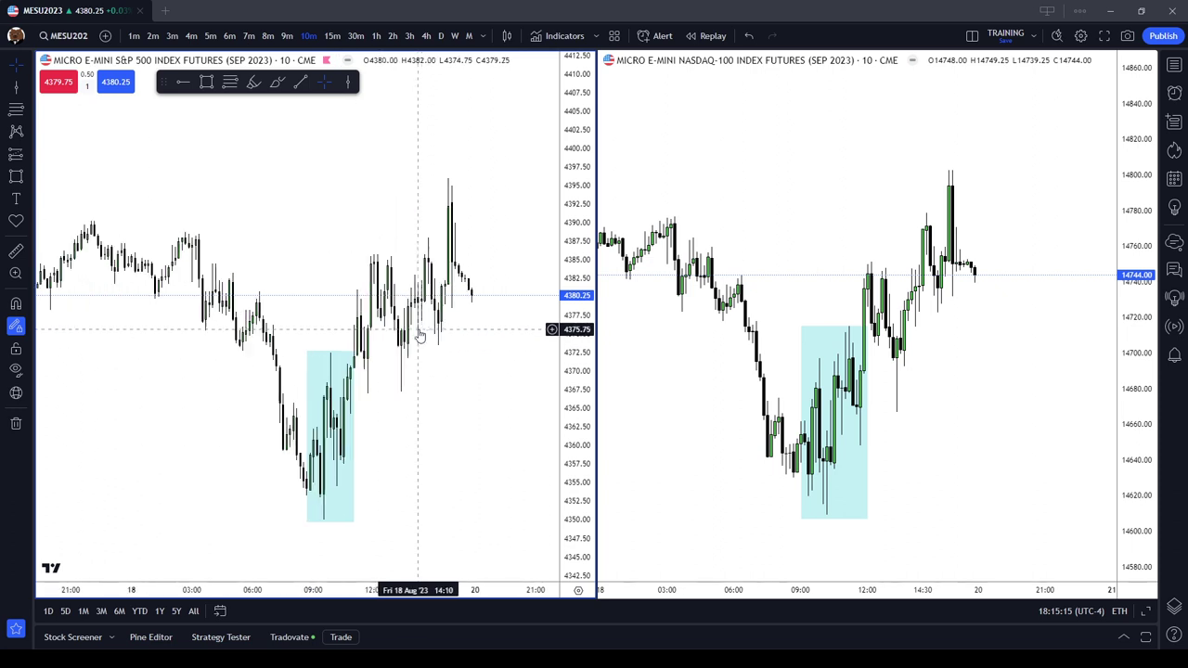
left_click(802, 234)
scroll(788, 214, "down", 3)
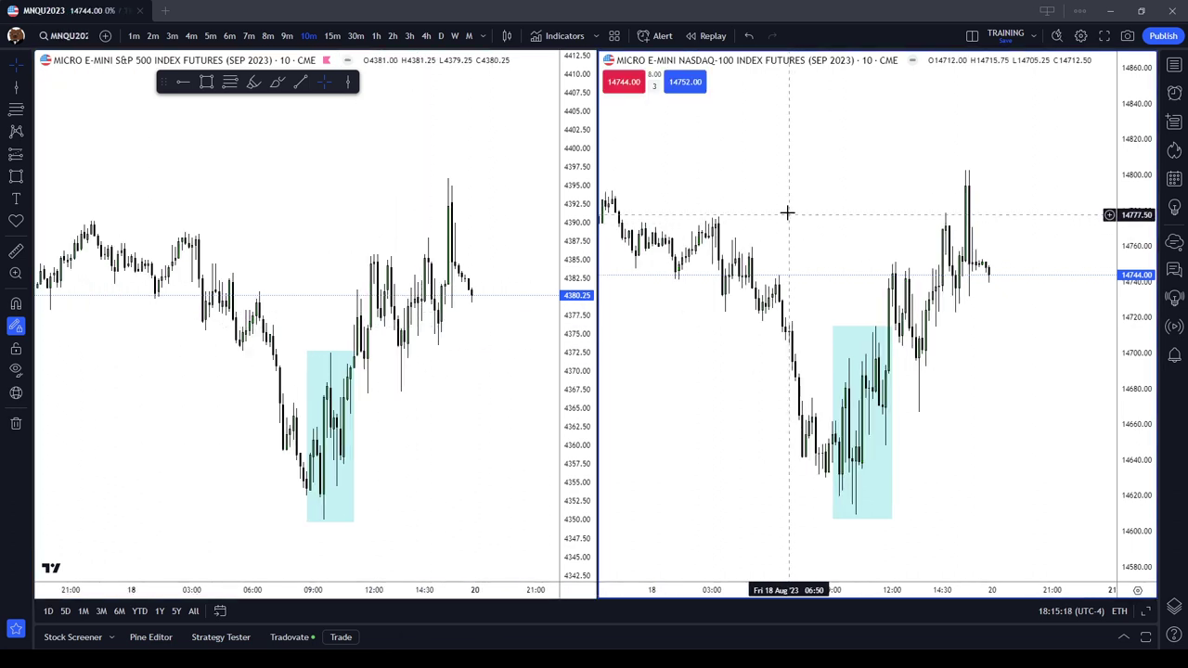
left_click_drag(886, 178, 859, 198)
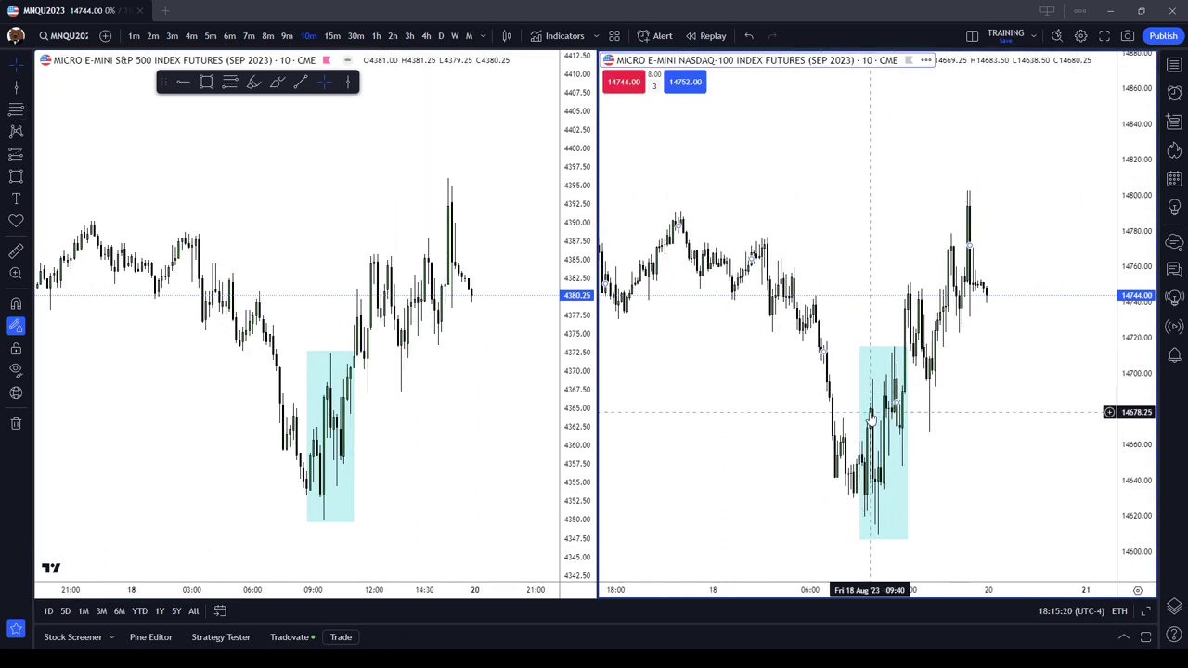
left_click(884, 345)
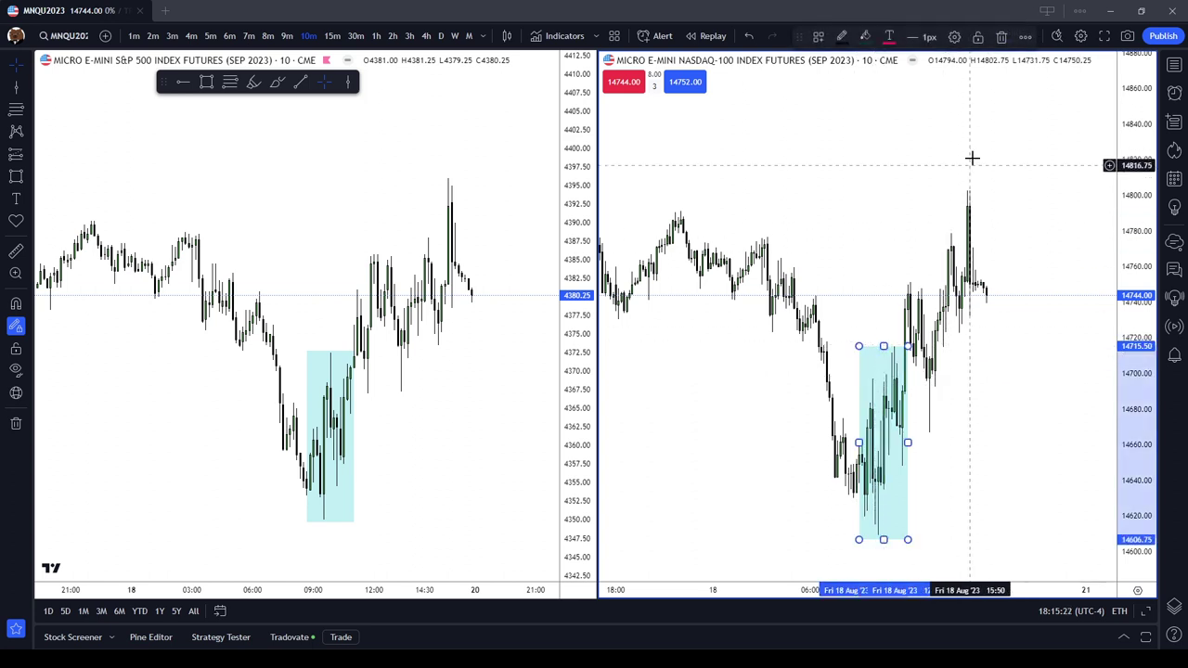
left_click(1002, 37)
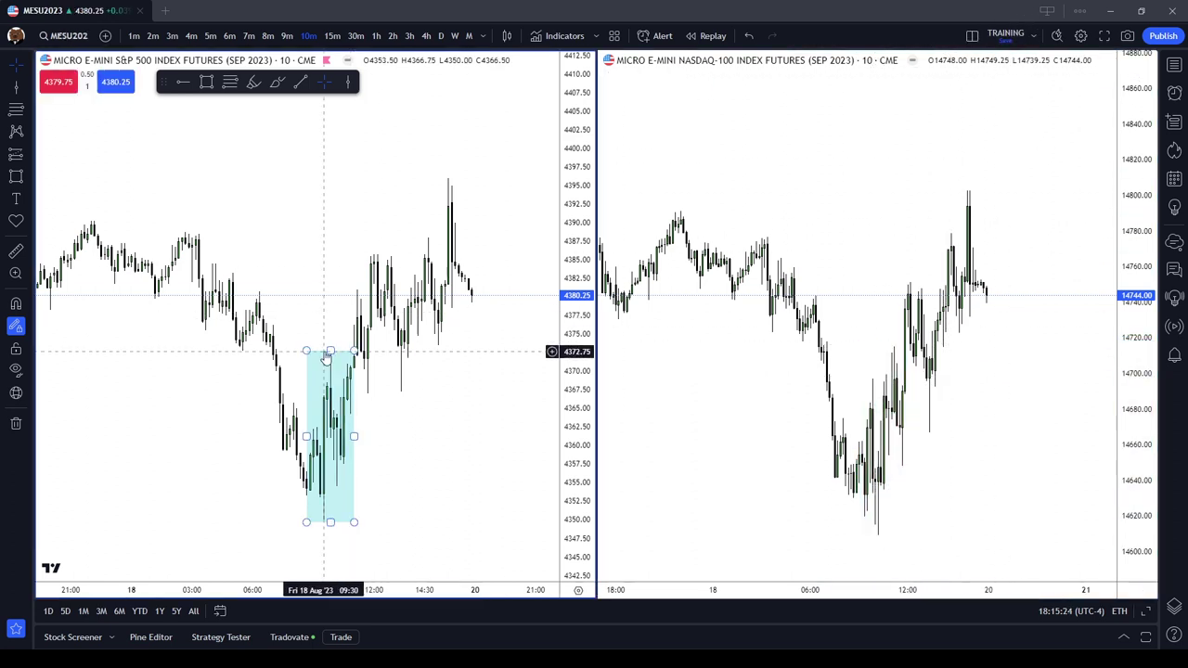
left_click(1025, 37)
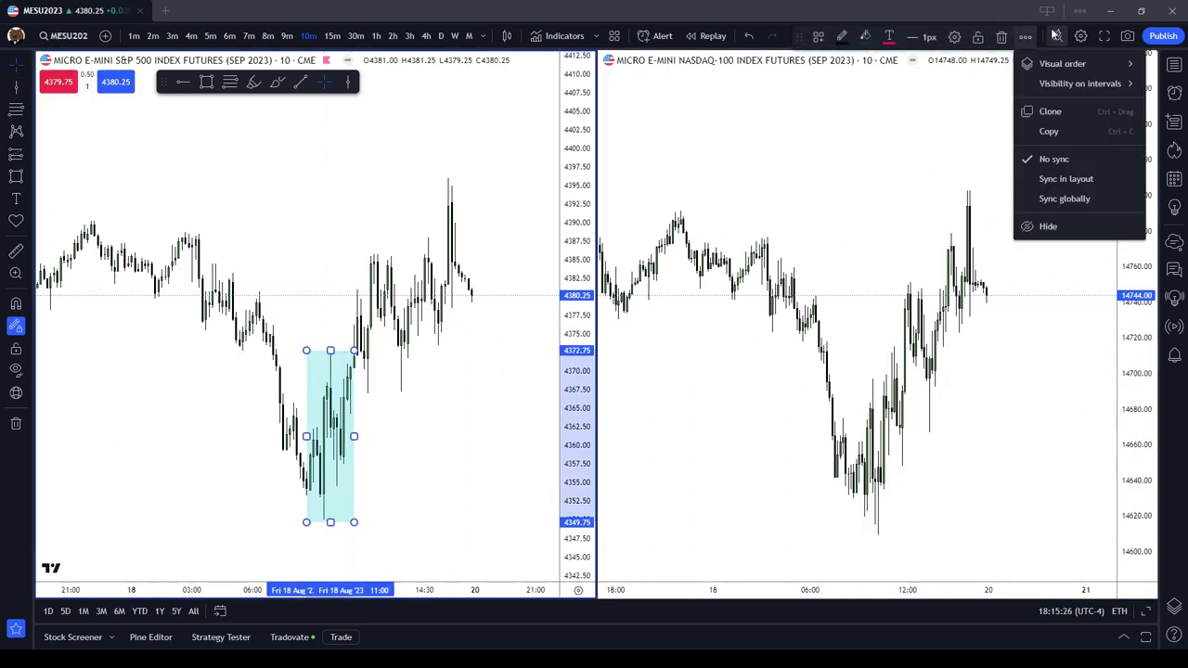
left_click(1002, 38)
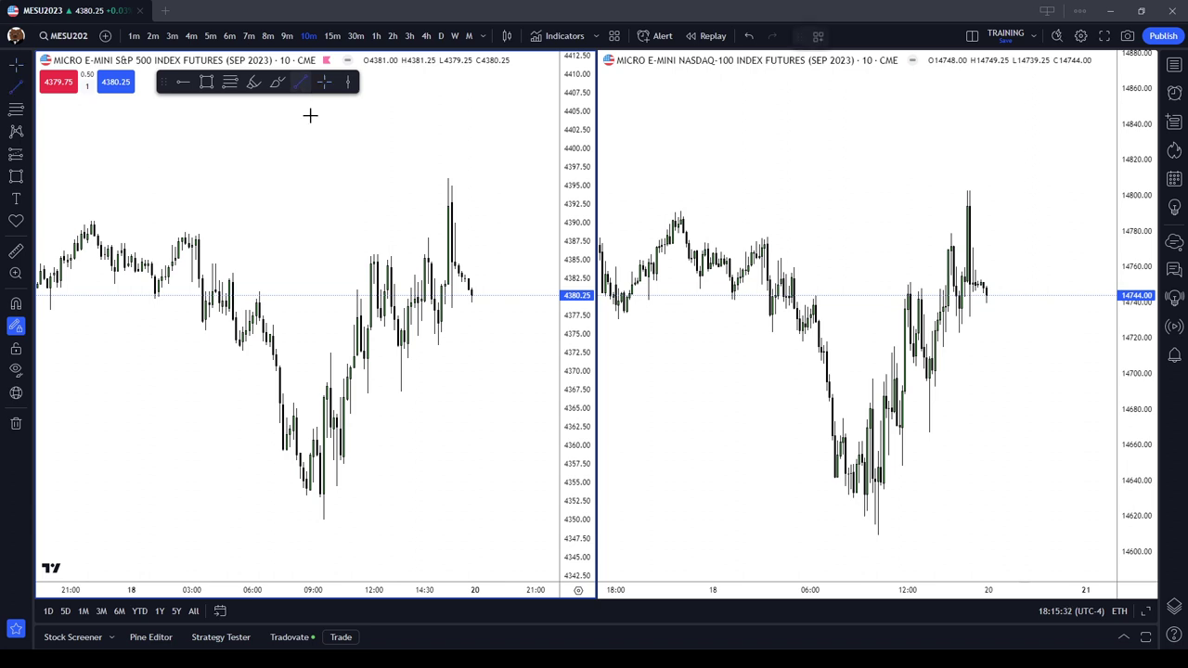
Step: Mark the early-morning swing high near 4380 on the S&P 500 chart with a short horizontal highlighter stroke
left_click_drag(263, 154, 261, 146)
left_click(273, 83)
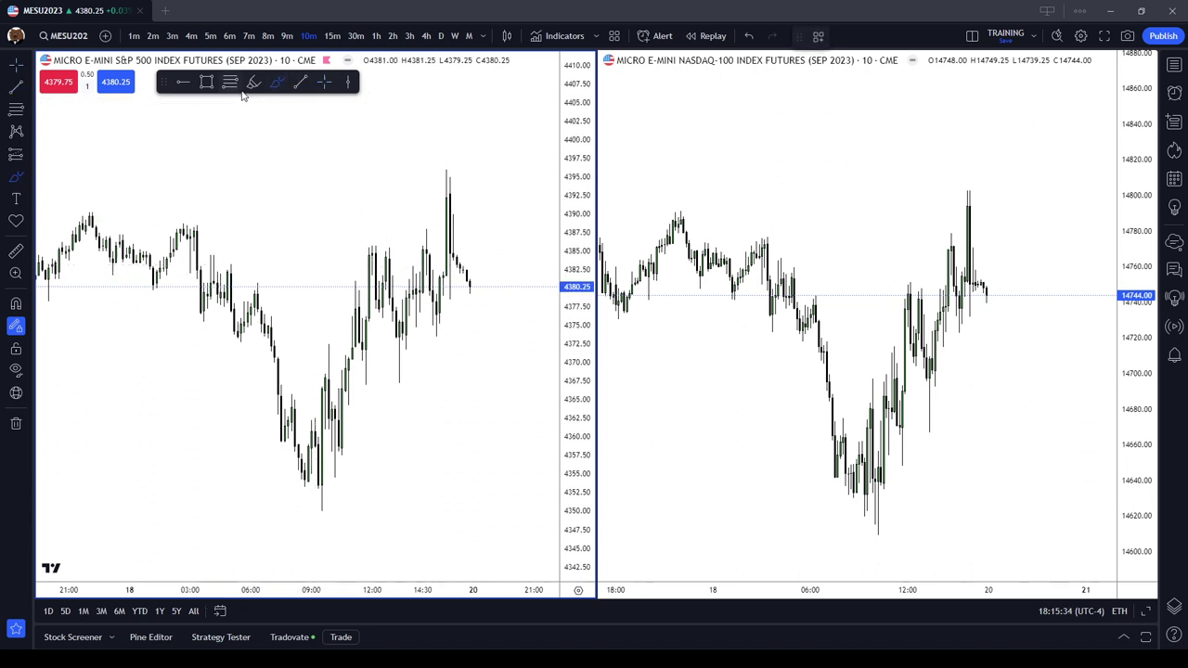
left_click(252, 83)
left_click_drag(233, 285, 286, 285)
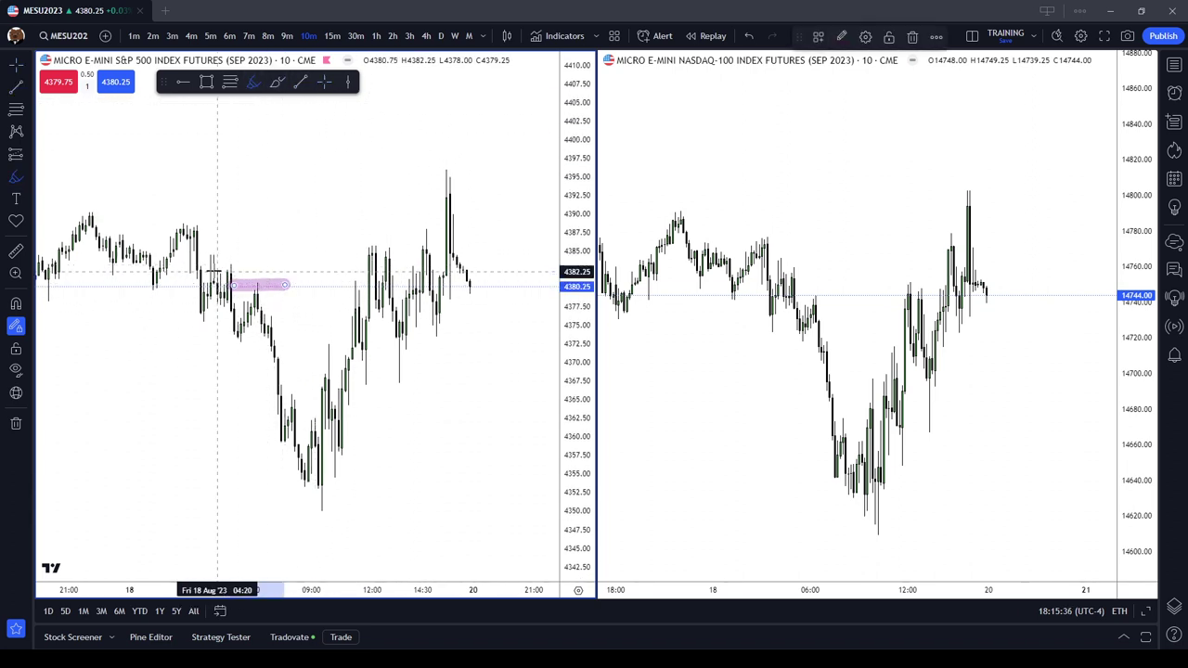
Step: Mark three more swing highs on the S&P 500 chart, near 4383, 4388 and 4390, with short horizontal highlighter strokes
left_click_drag(199, 262, 249, 264)
left_click_drag(160, 223, 233, 222)
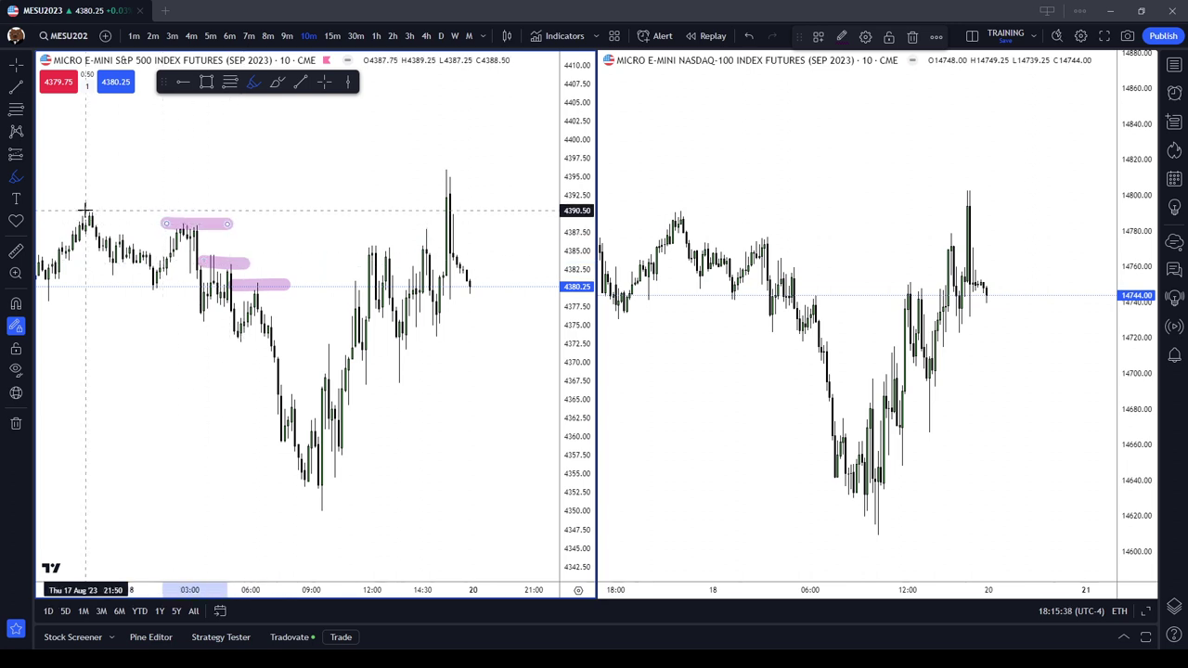
left_click_drag(76, 212, 133, 211)
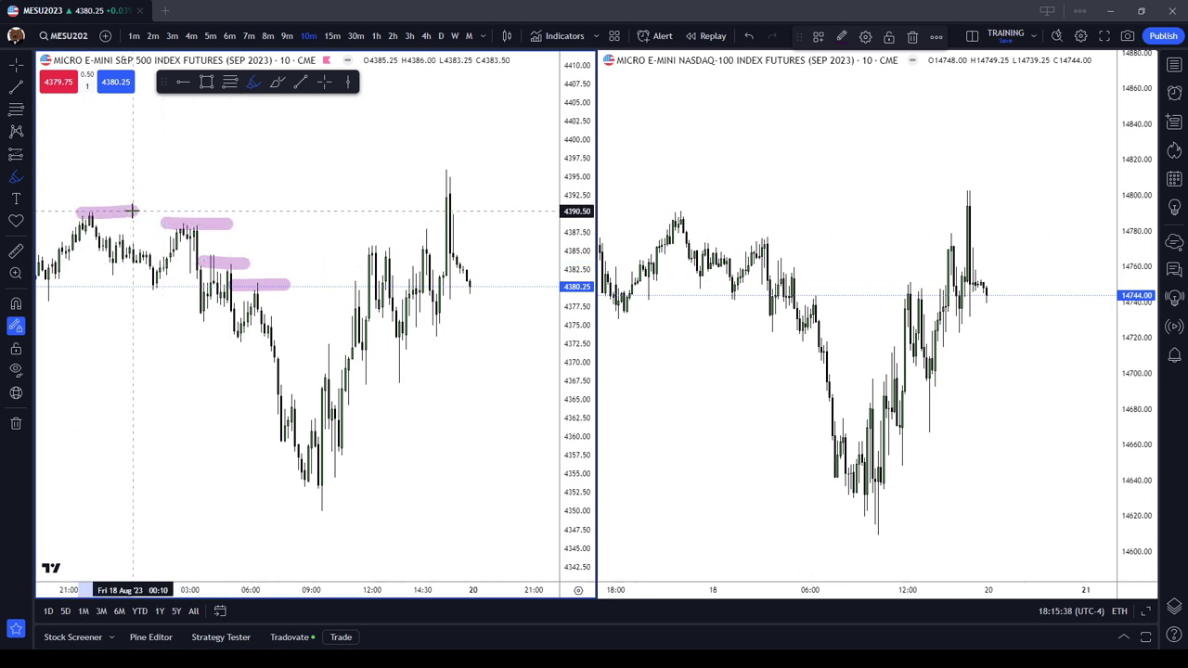
Step: Circle the highlighted swing highs on the S&P 500 chart with the brush, as well as the corresponding highs on the Nasdaq chart
left_click(276, 81)
left_click(262, 276)
left_click_drag(250, 288, 273, 281)
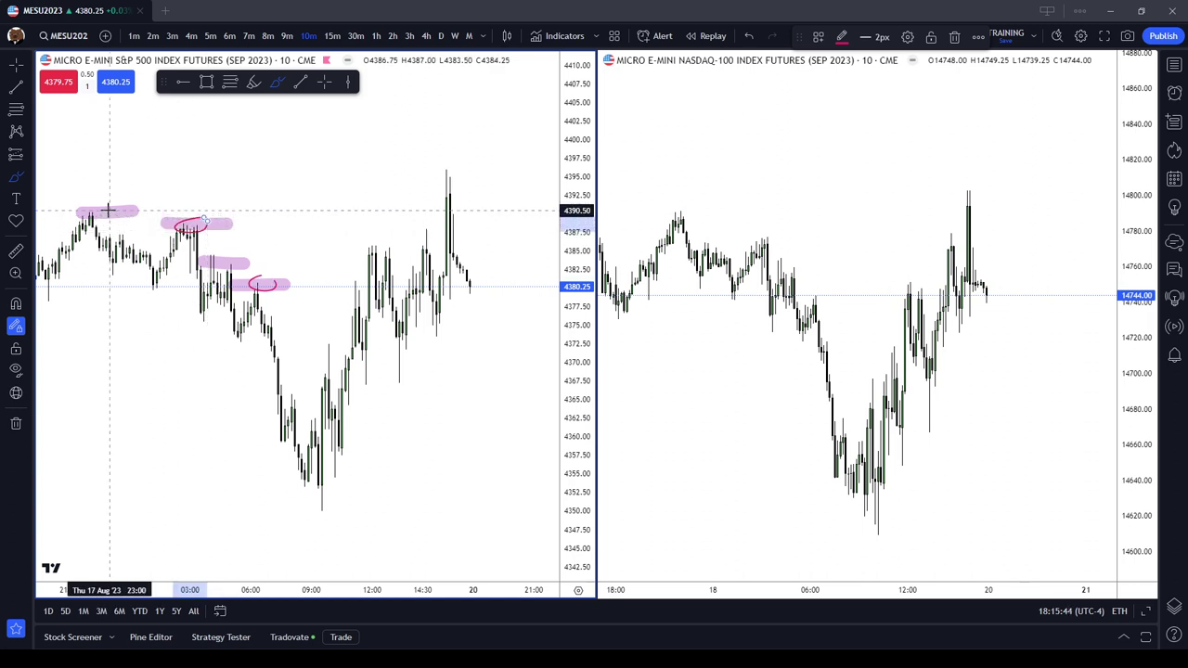
mouse_move(105, 211)
left_mouse_down()
mouse_move(70, 215)
mouse_move(100, 212)
left_mouse_up()
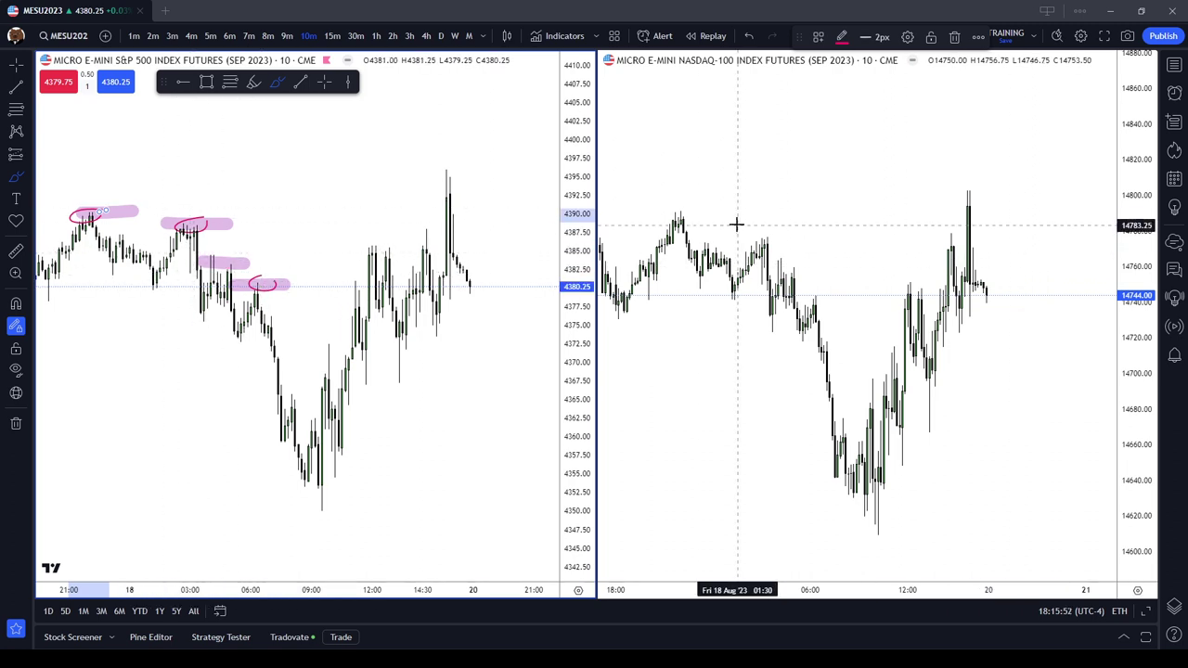
mouse_move(694, 208)
left_mouse_down()
mouse_move(657, 214)
mouse_move(695, 210)
left_mouse_up()
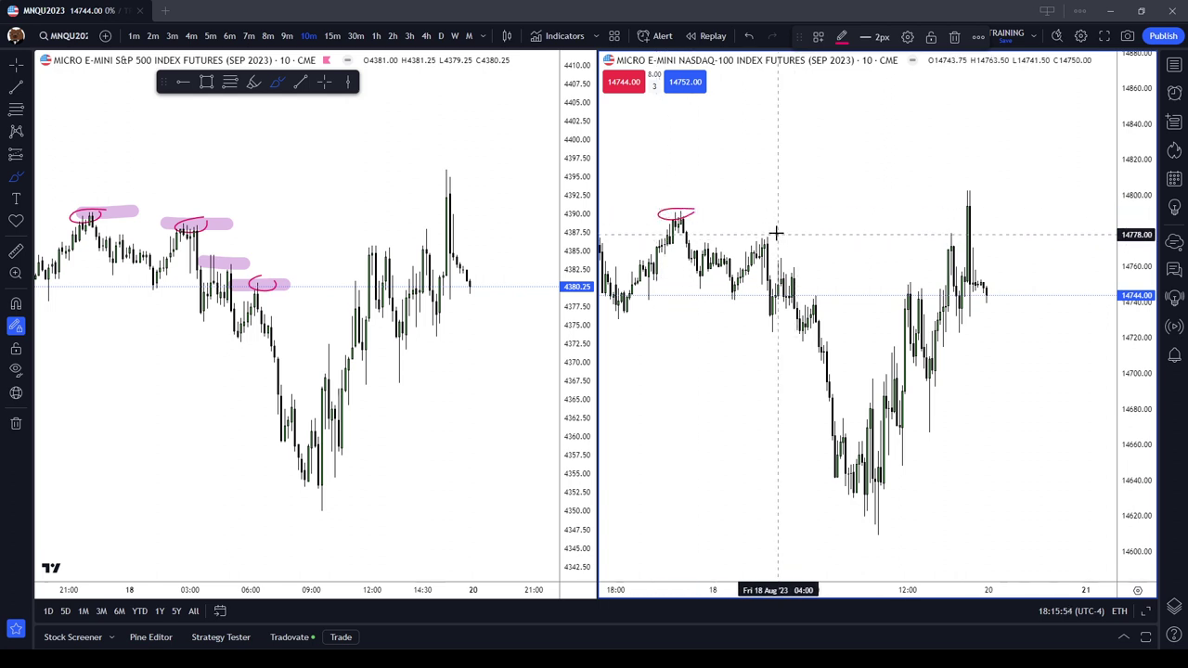
left_click_drag(777, 233, 776, 235)
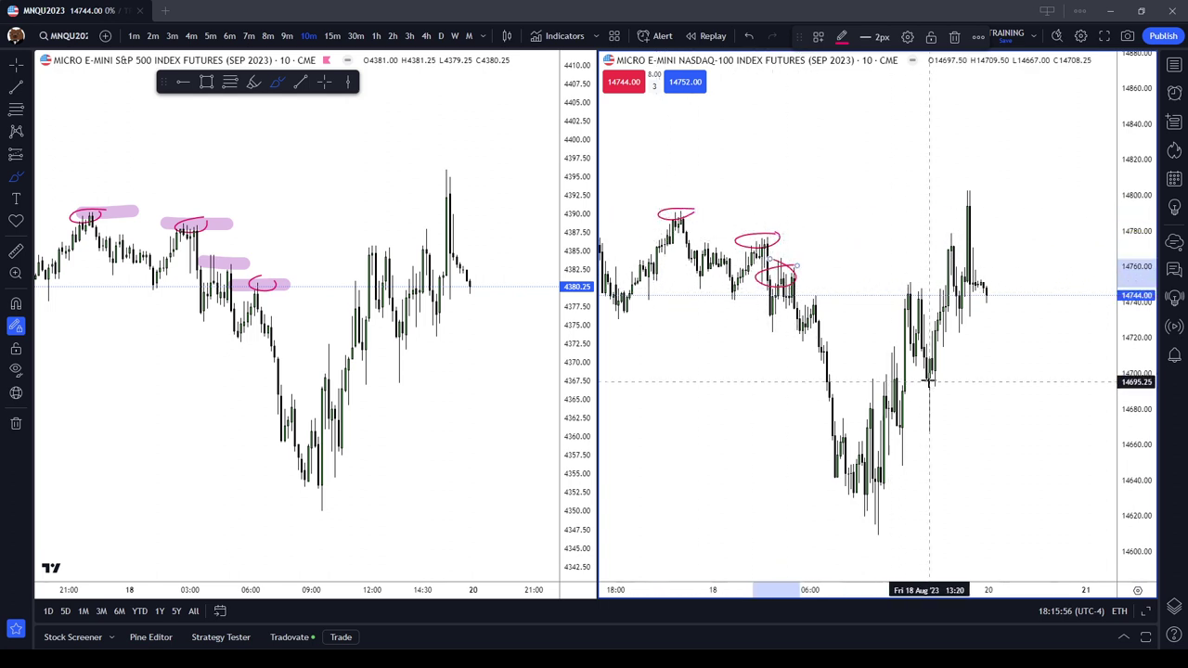
Step: Measure the drop to the early-afternoon 18 August low on the Nasdaq chart and clear the measurement
left_click(16, 250)
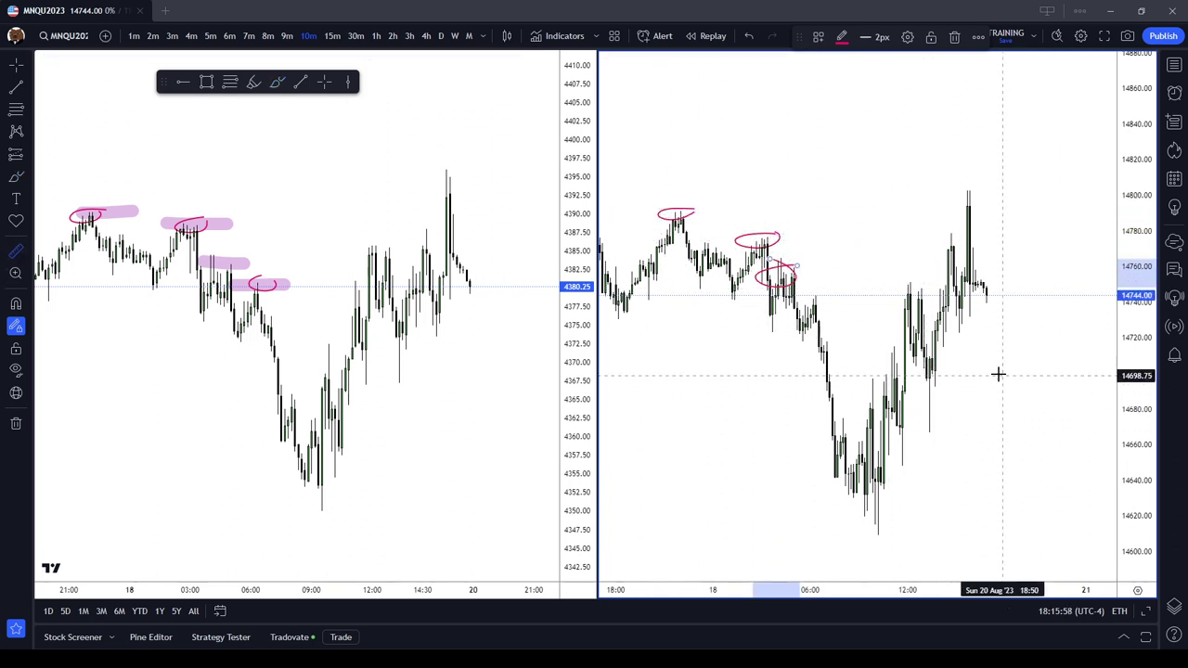
left_click(932, 379)
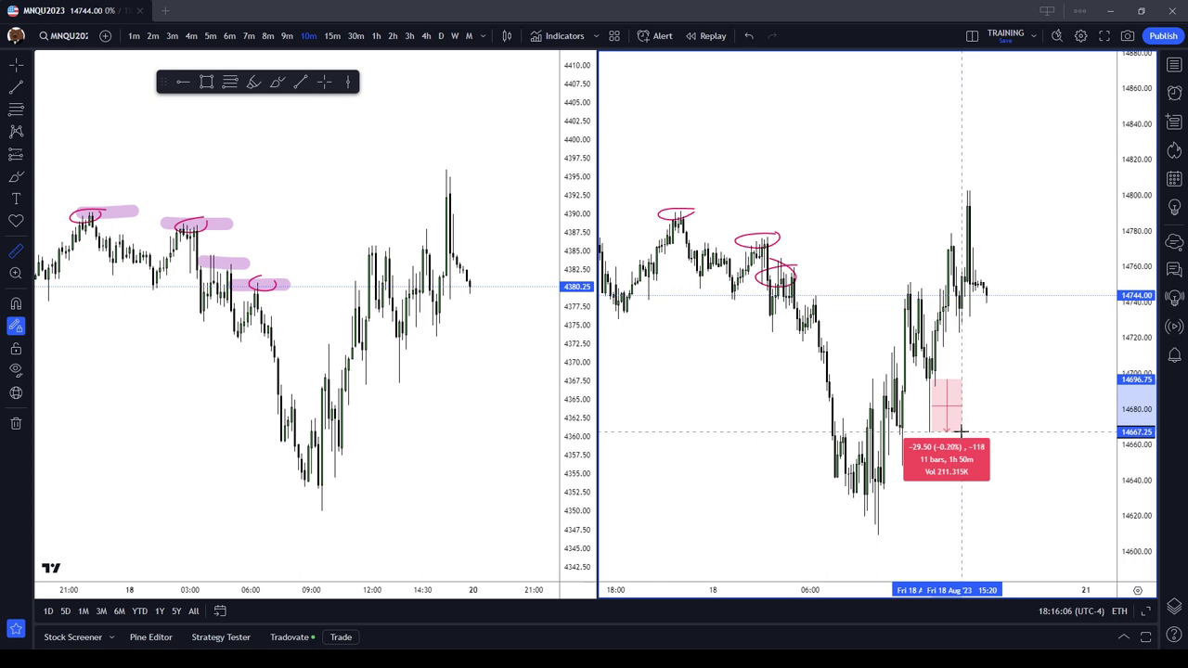
left_click(960, 431)
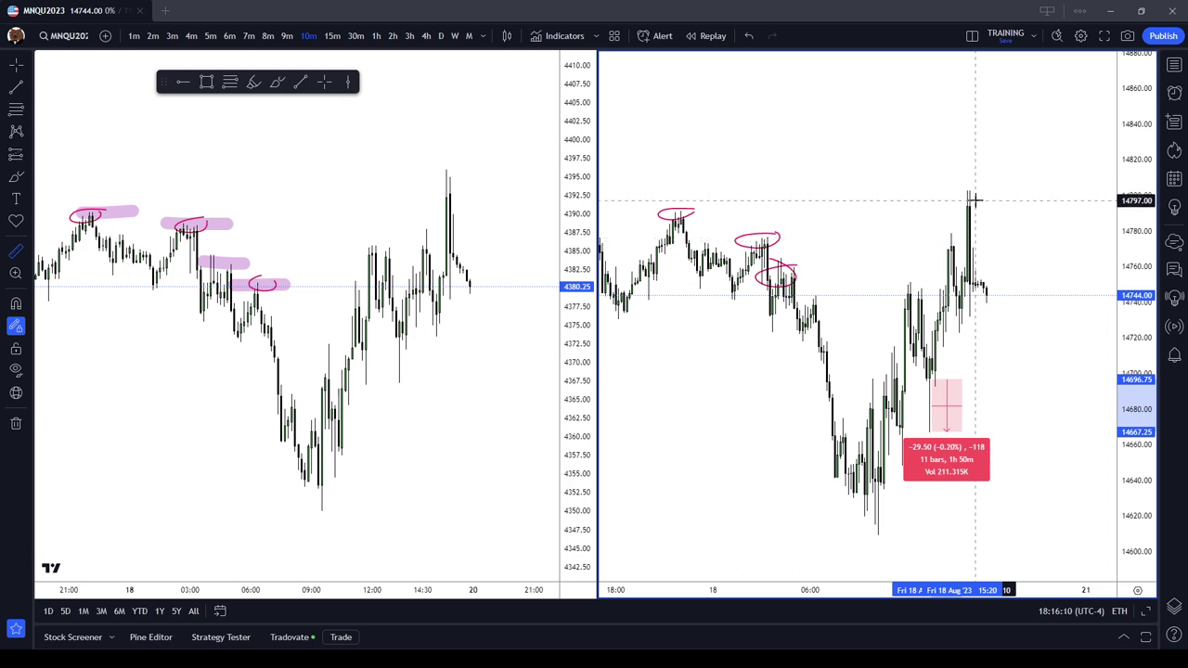
left_click(1018, 300)
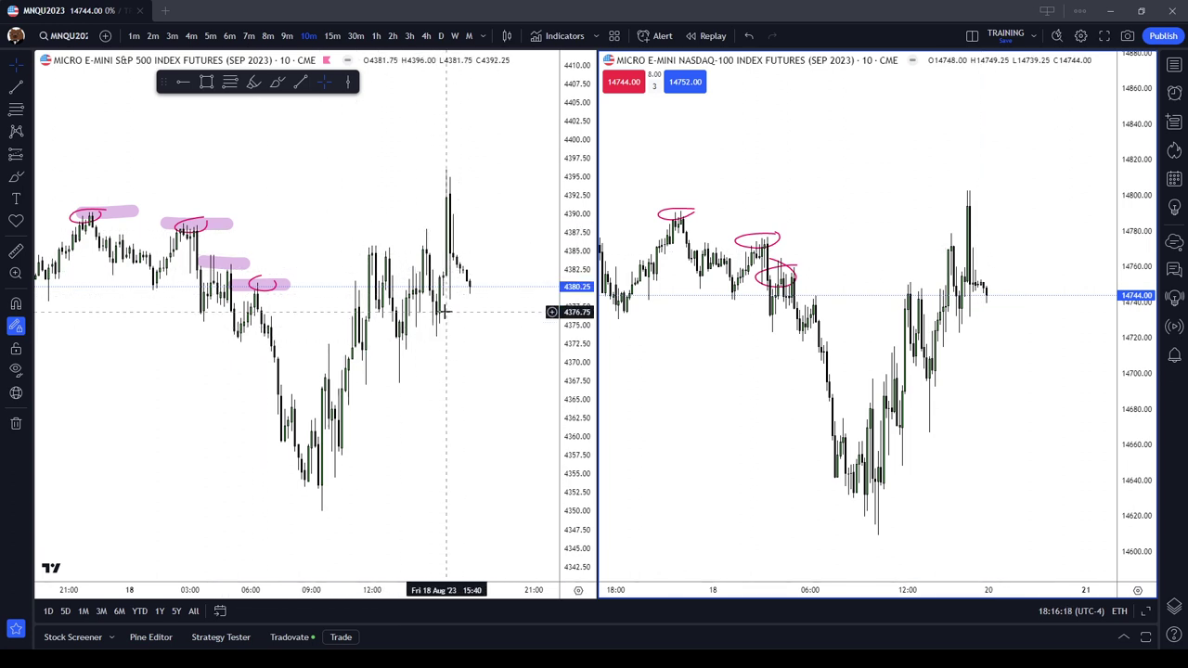
Step: Measure the matching early-afternoon drop on the S&P 500 chart, repeat it on the Nasdaq chart, and clear both measurements
left_click(16, 251)
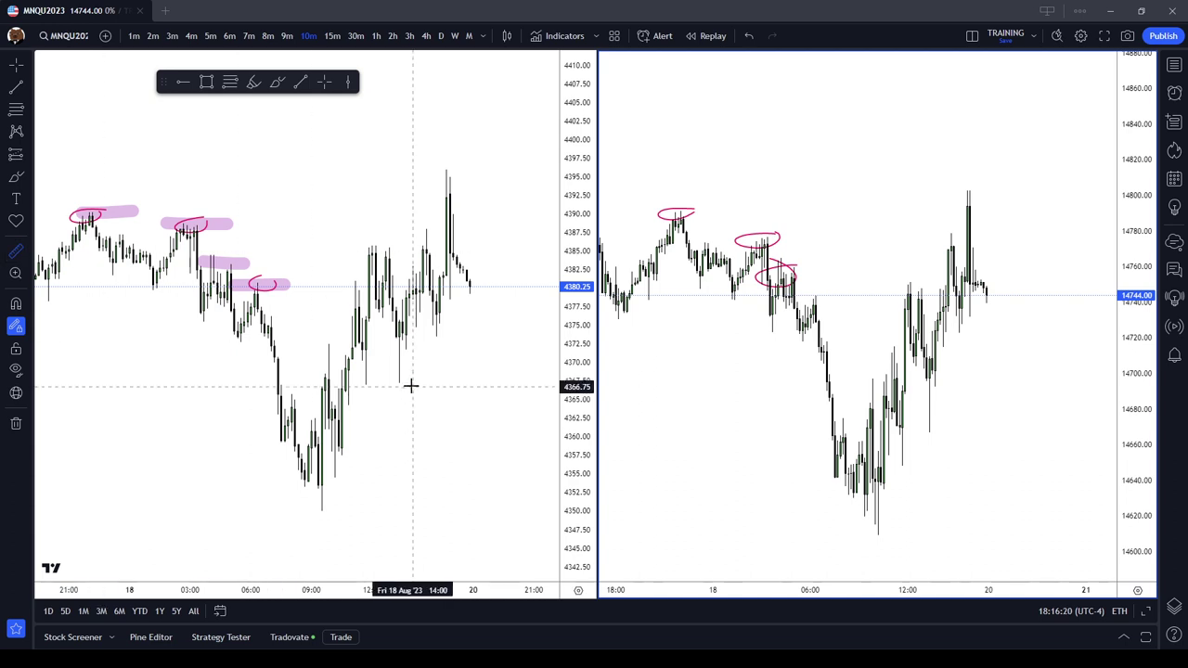
left_click(390, 340)
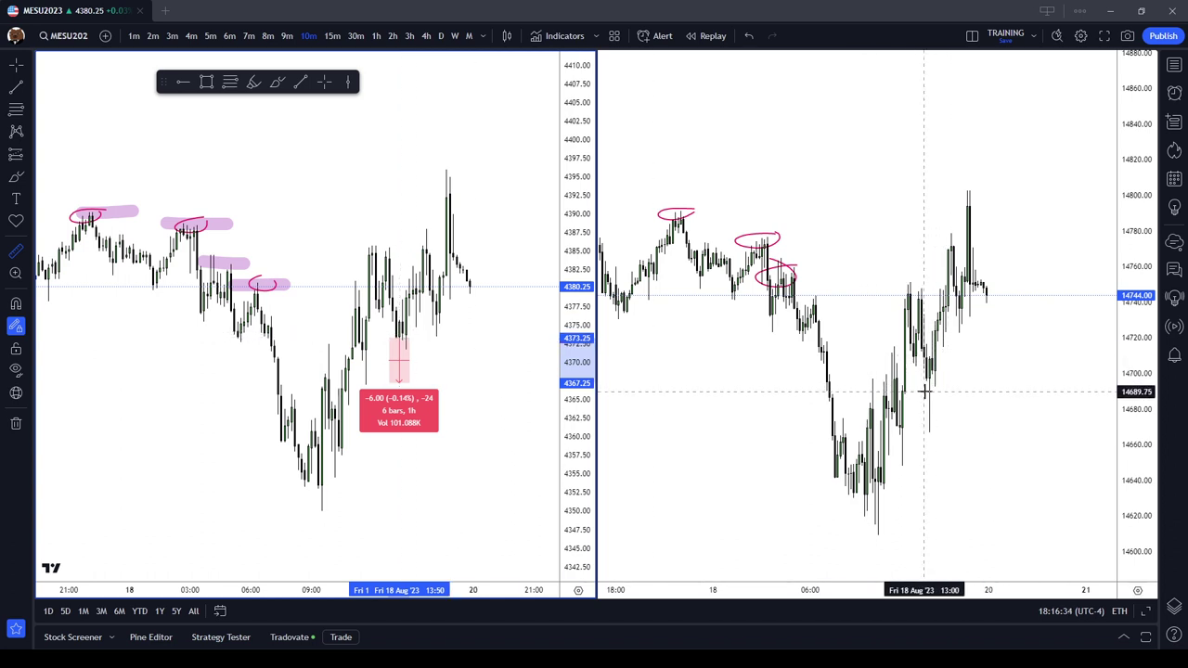
left_click_drag(931, 381, 953, 429)
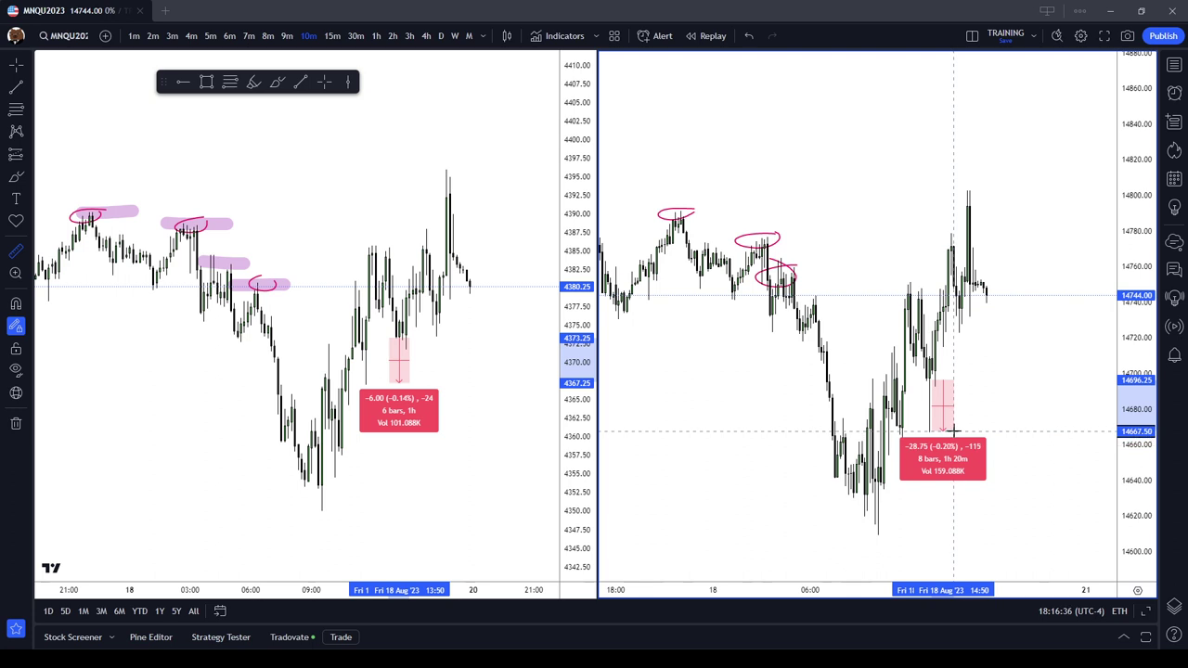
key("Escape")
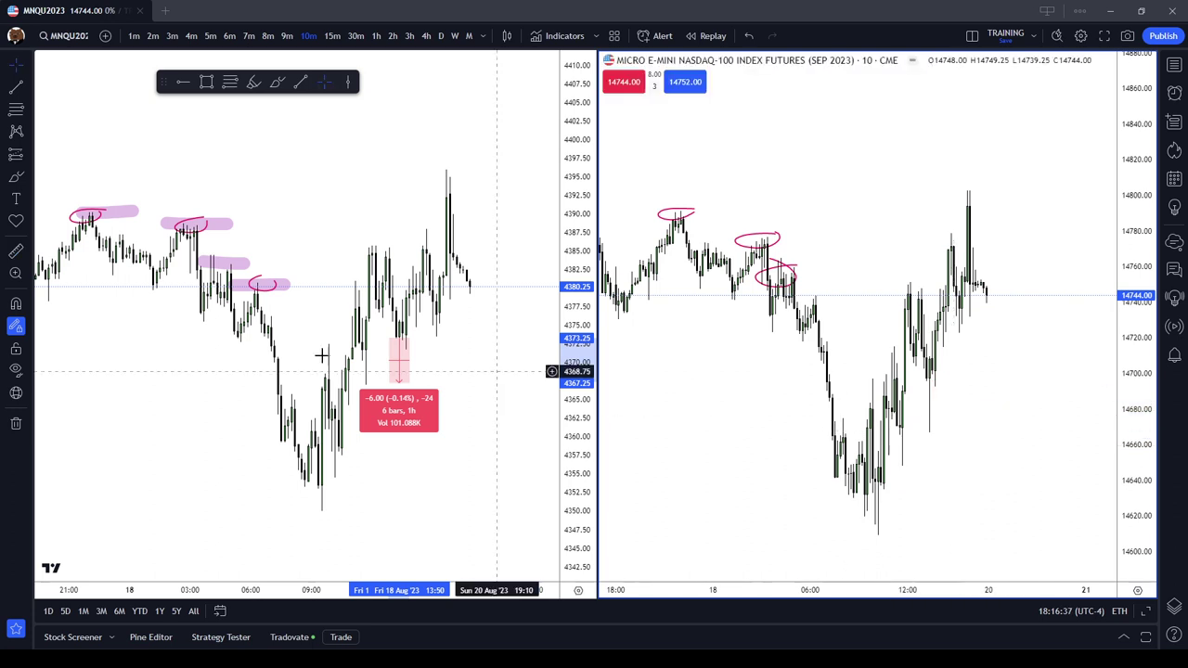
left_click(400, 362)
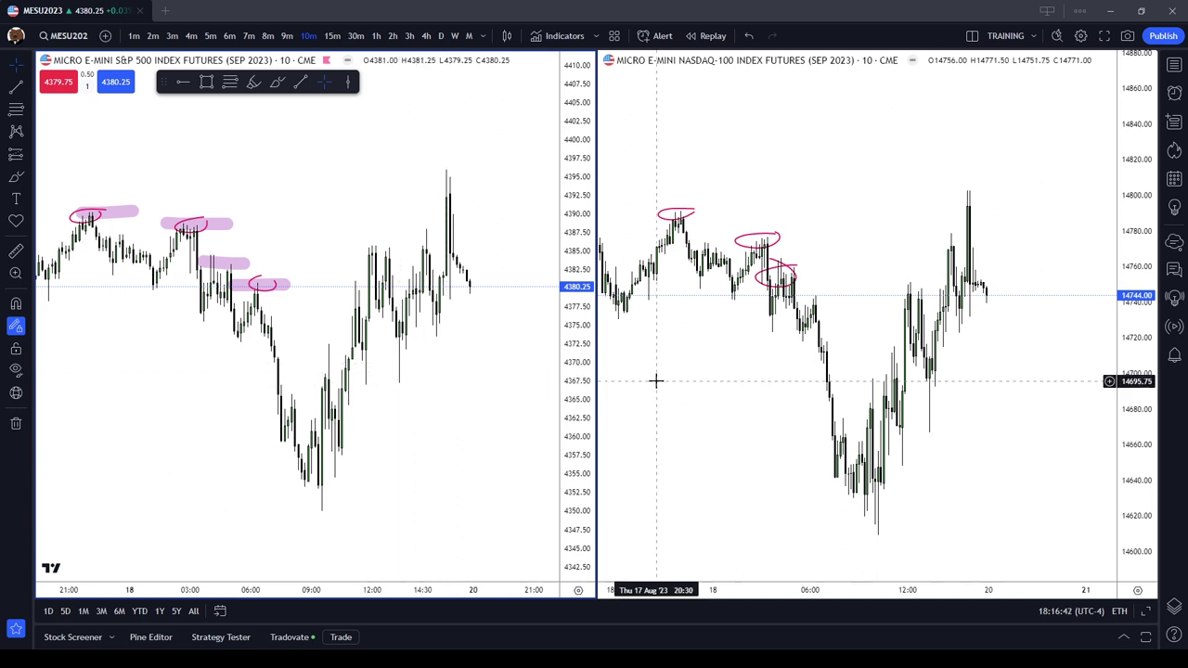
Step: Remove all drawings from the S&P 500 chart
left_click(881, 417)
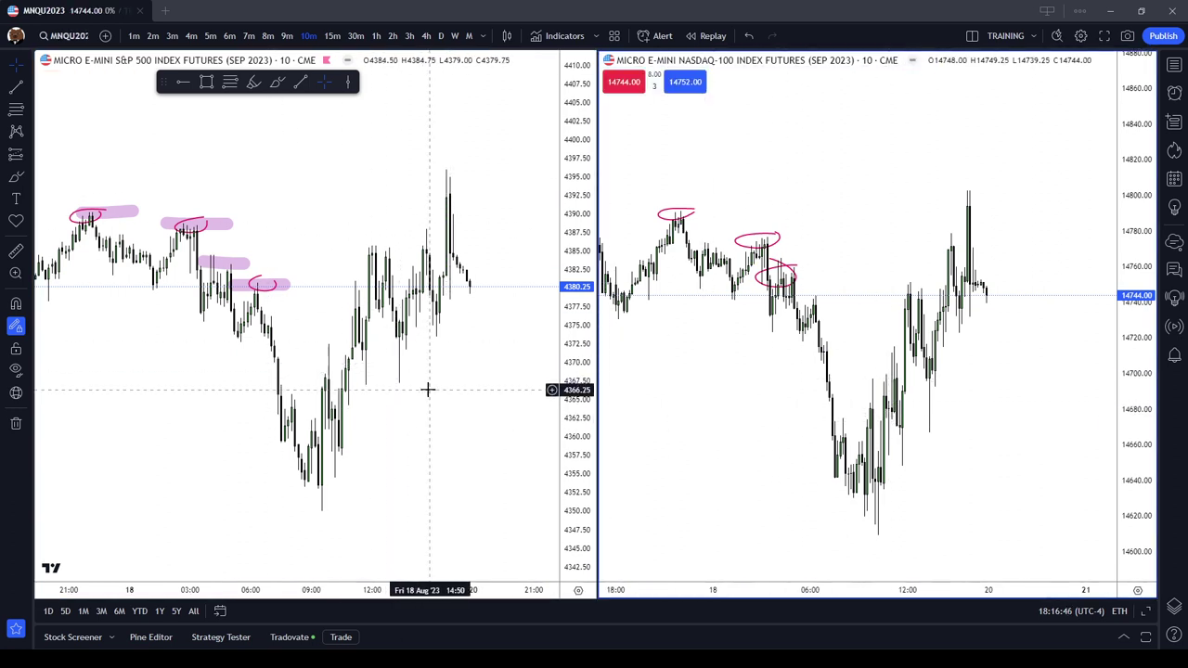
mouse_move(655, 331)
left_mouse_down()
mouse_move(984, 417)
mouse_move(957, 537)
left_mouse_up()
left_click_drag(334, 250, 528, 331)
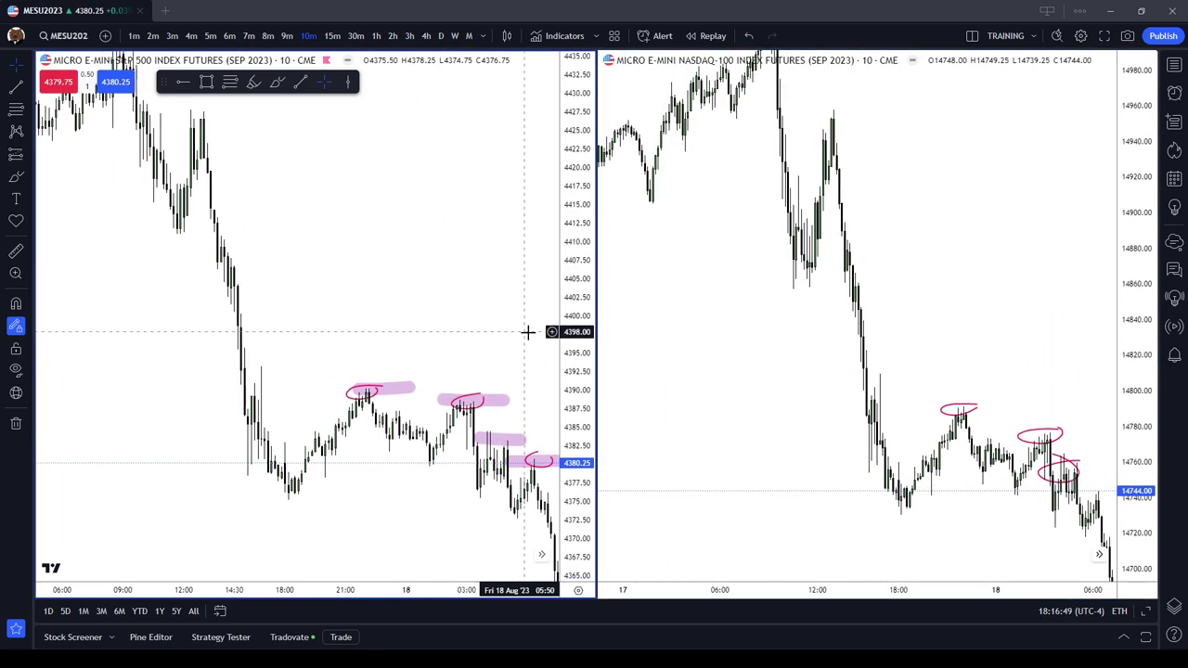
right_click(446, 284)
left_click(566, 572)
left_click_drag(401, 320, 503, 402)
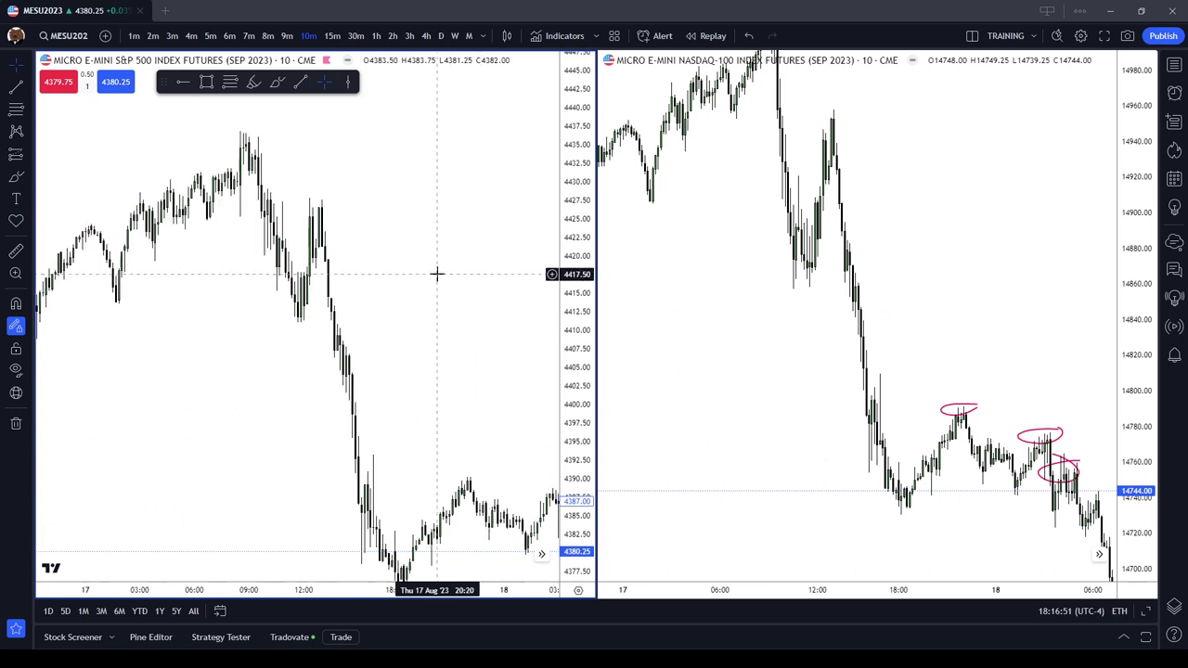
left_click_drag(575, 239, 572, 283)
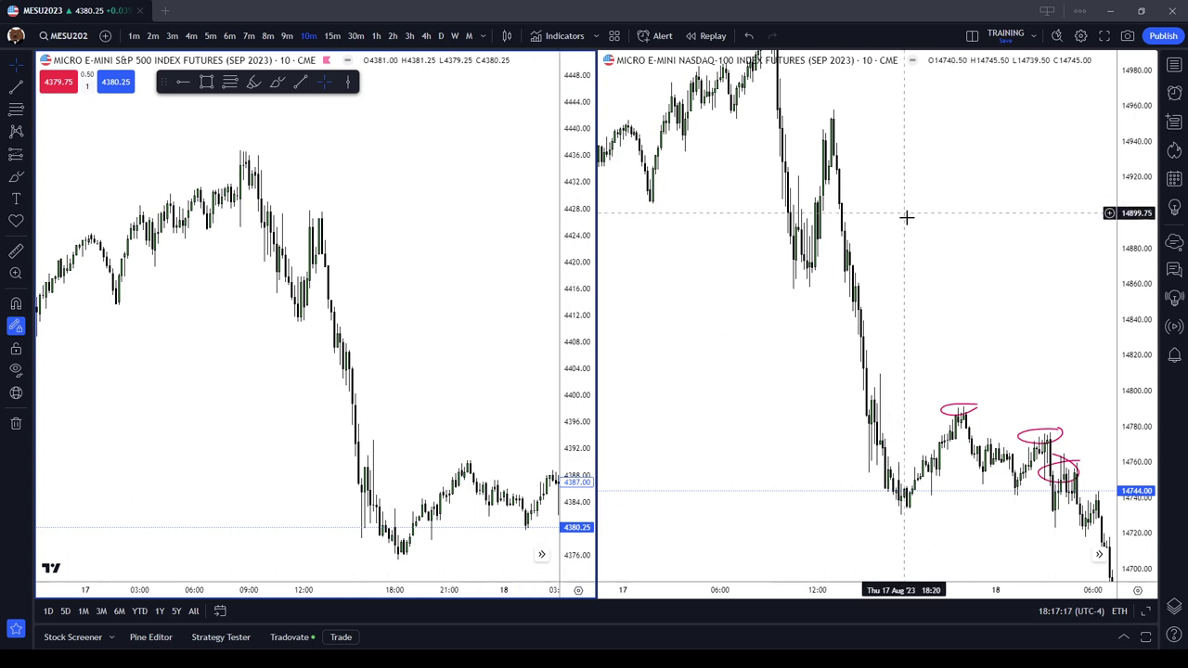
Step: Circle successive price levels along the steep 17 August afternoon decline on the Nasdaq chart with the brush, from about 14860 to 14780
left_click(806, 195)
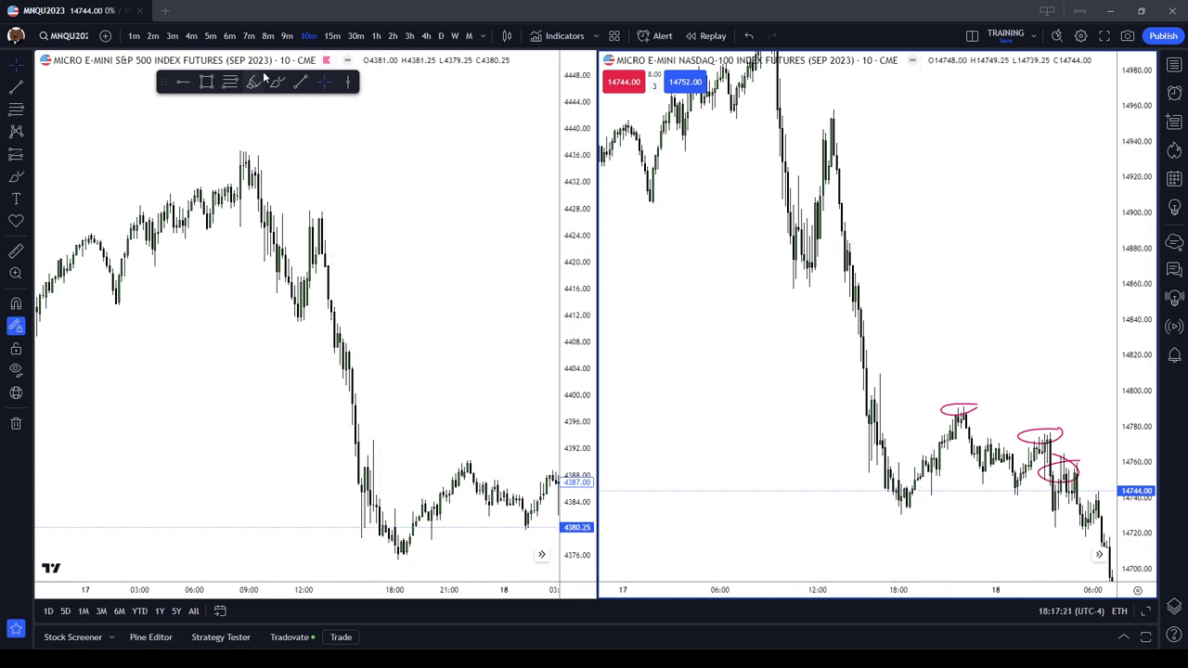
left_click_drag(857, 284, 873, 285)
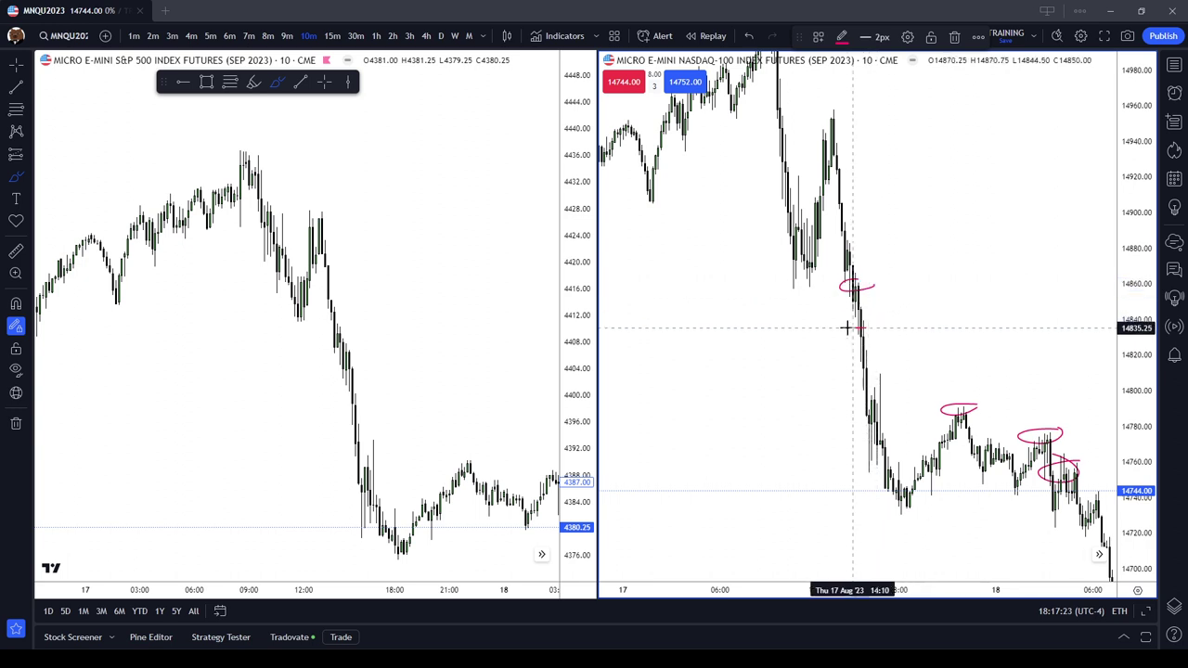
mouse_move(849, 326)
left_mouse_down()
mouse_move(876, 326)
mouse_move(887, 346)
left_mouse_up()
left_click_drag(847, 384, 882, 379)
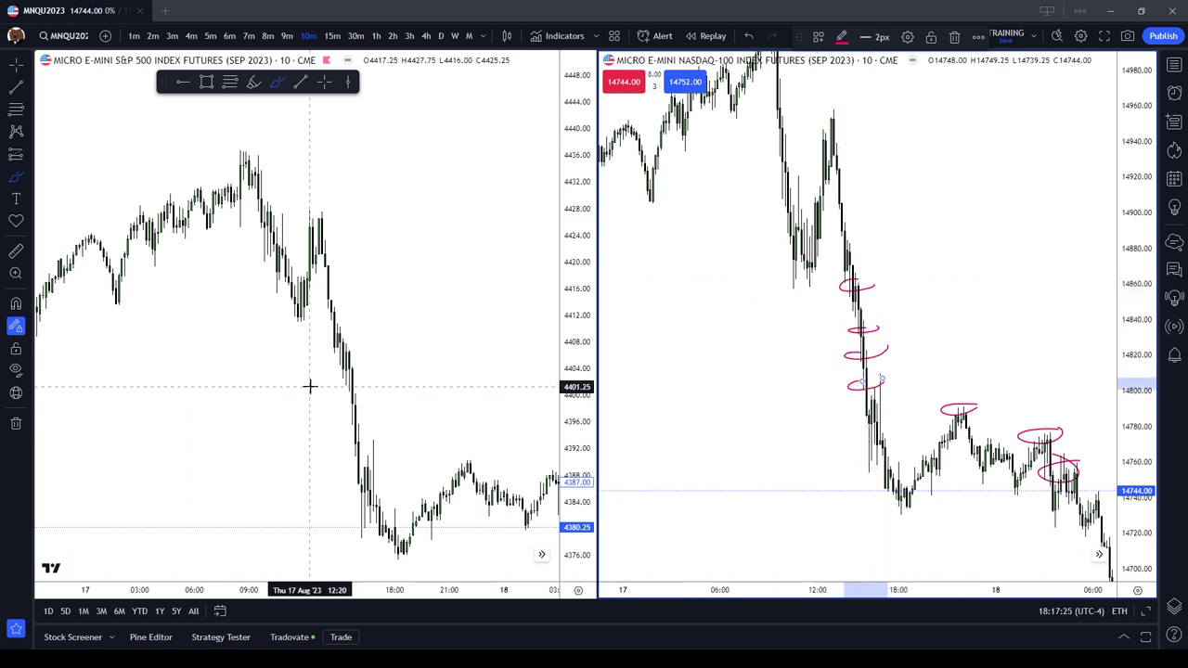
left_click_drag(877, 420, 872, 424)
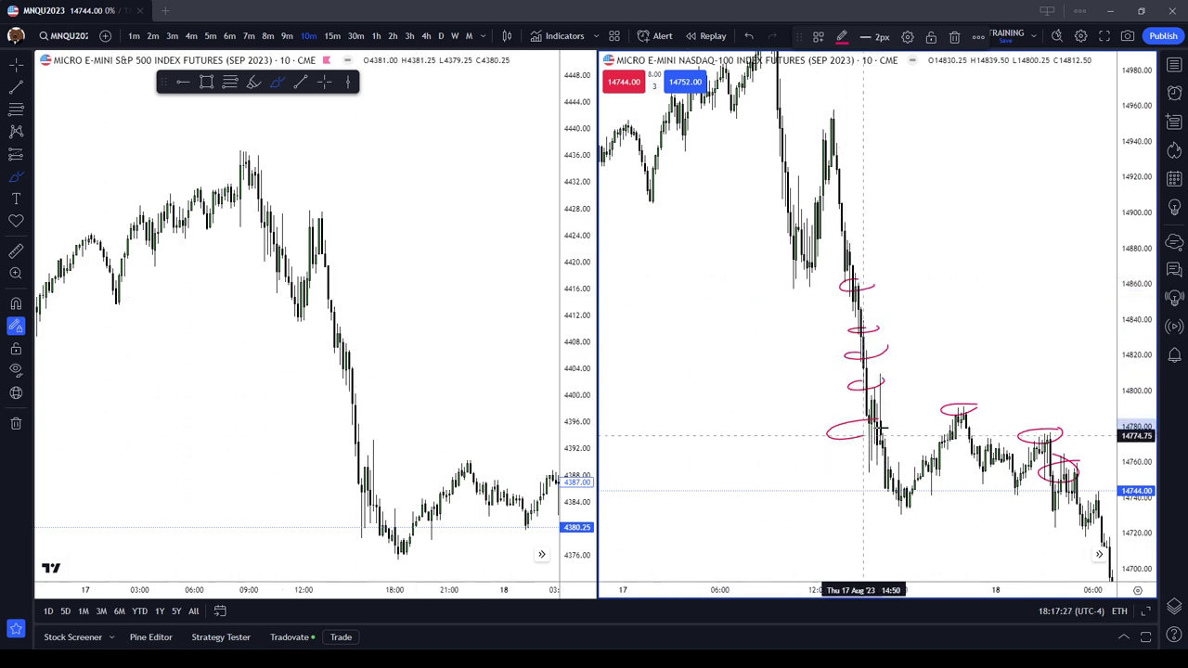
Step: Remove all drawings from the Nasdaq chart
right_click(915, 161)
left_click(1013, 450)
Step: Compare the 17 August morning high, sell-off and midday rebound on the S&P 500 and Nasdaq charts
left_click_drag(783, 255, 851, 449)
scroll(845, 423, "up", 3)
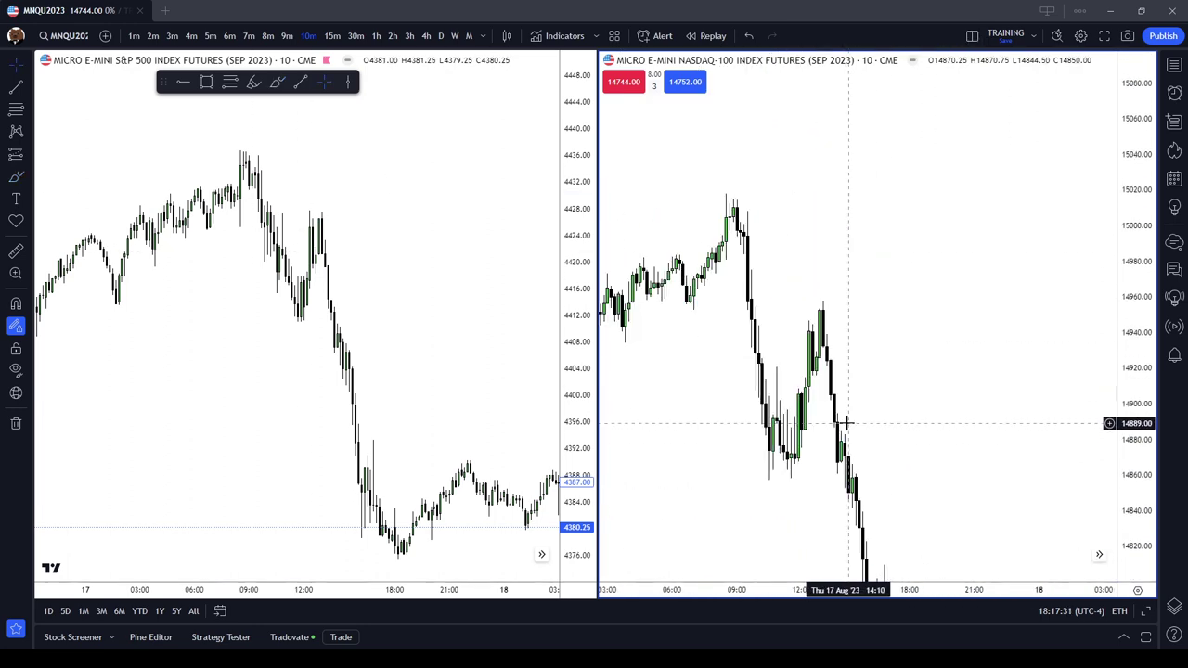
left_click_drag(846, 355, 925, 373)
left_click_drag(393, 354, 499, 435)
scroll(411, 409, "up", 2)
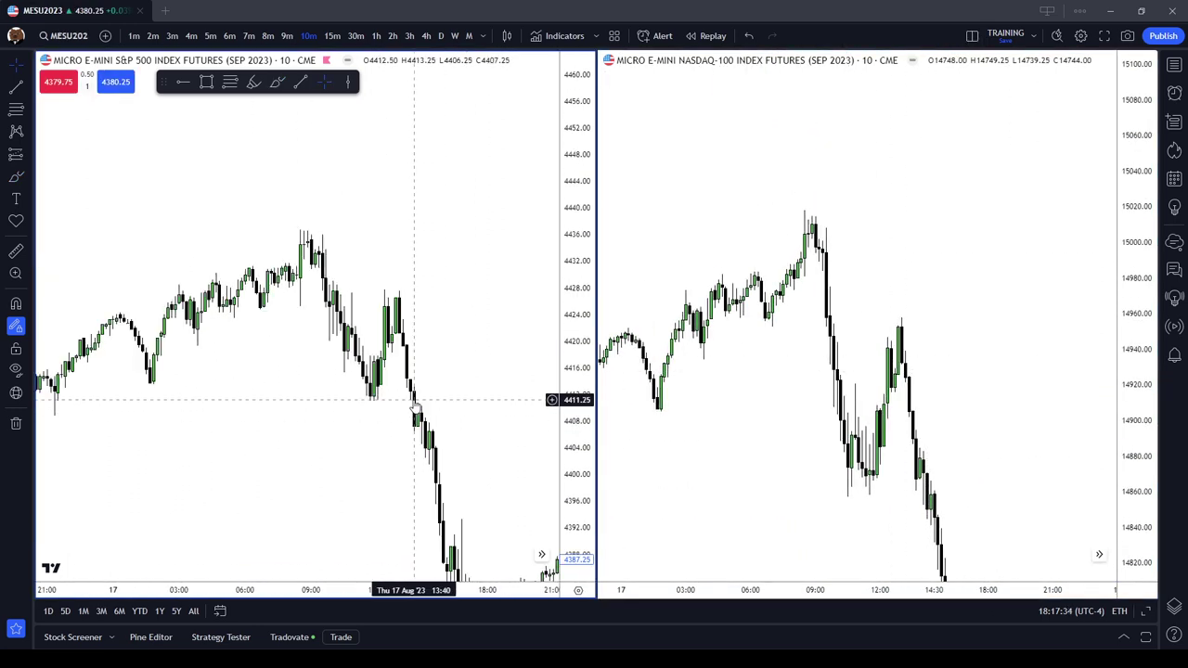
left_click_drag(571, 408, 564, 119)
scroll(454, 159, "up", 3)
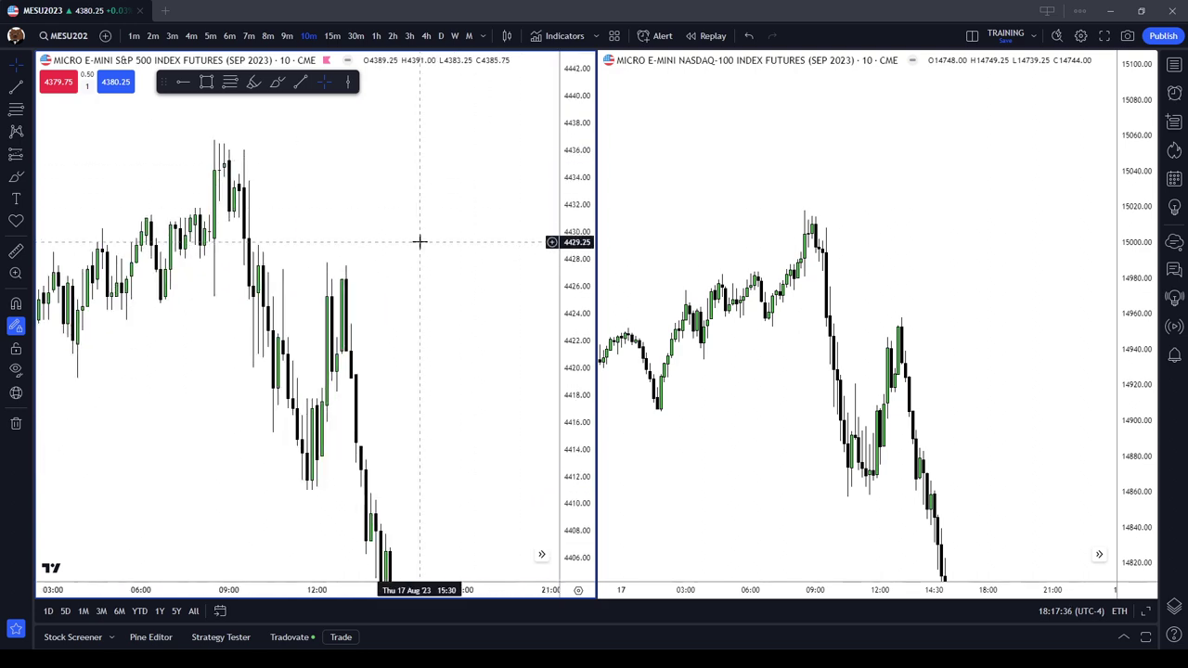
left_click_drag(419, 241, 468, 266)
left_click_drag(768, 284, 918, 171)
scroll(827, 234, "up", 2)
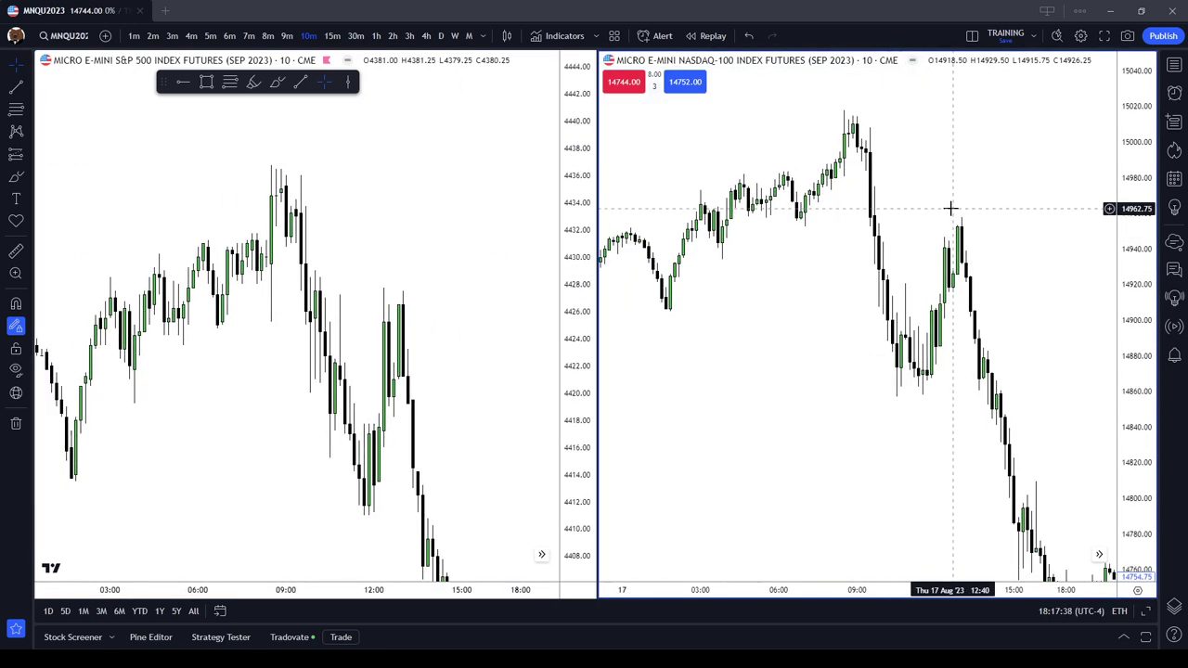
left_click_drag(577, 231, 577, 307)
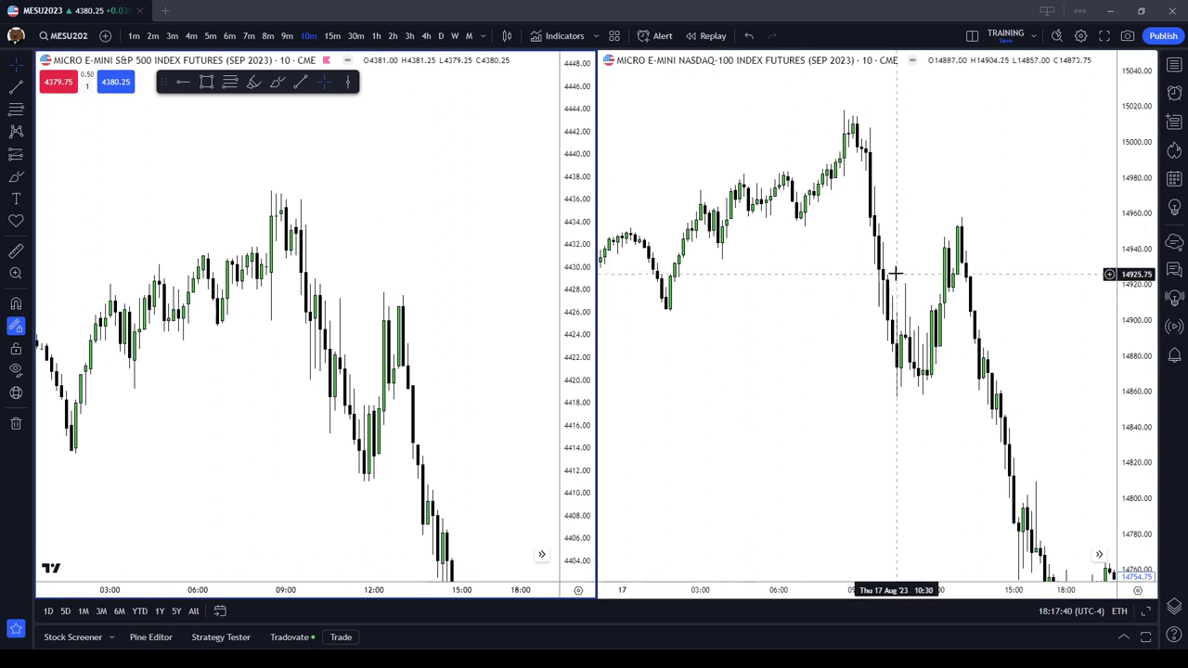
left_click_drag(841, 311, 818, 407)
scroll(818, 405, "up", 3)
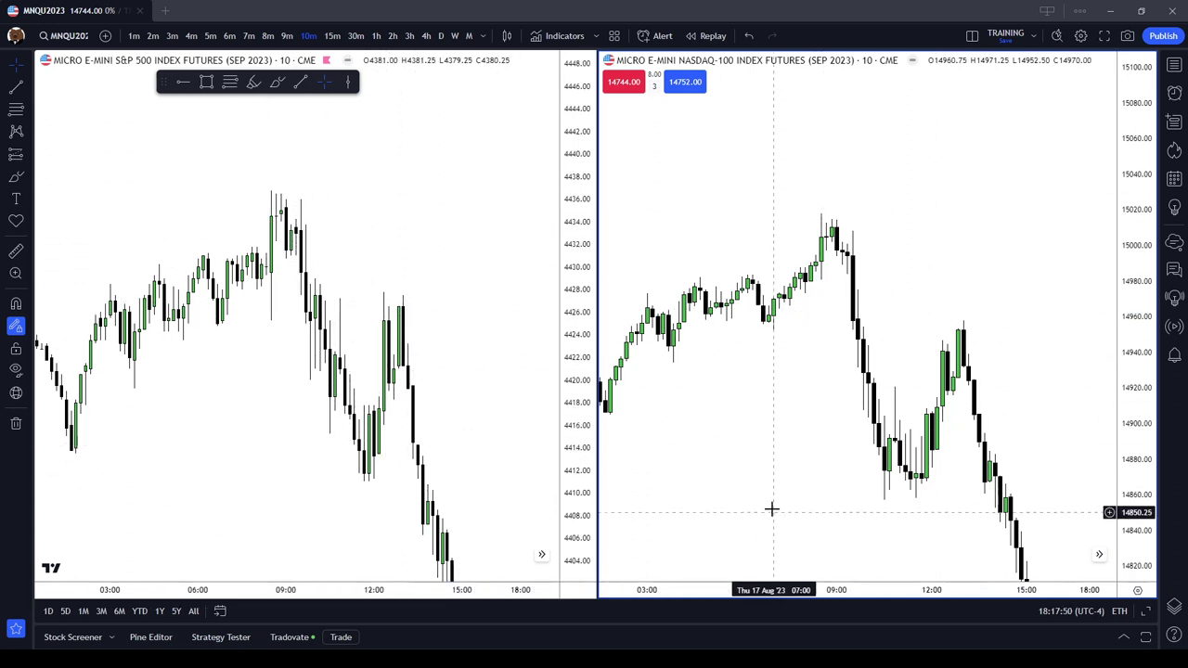
Step: Compare the overnight price action from 16 to 17 August on both charts
left_click_drag(637, 358, 928, 363)
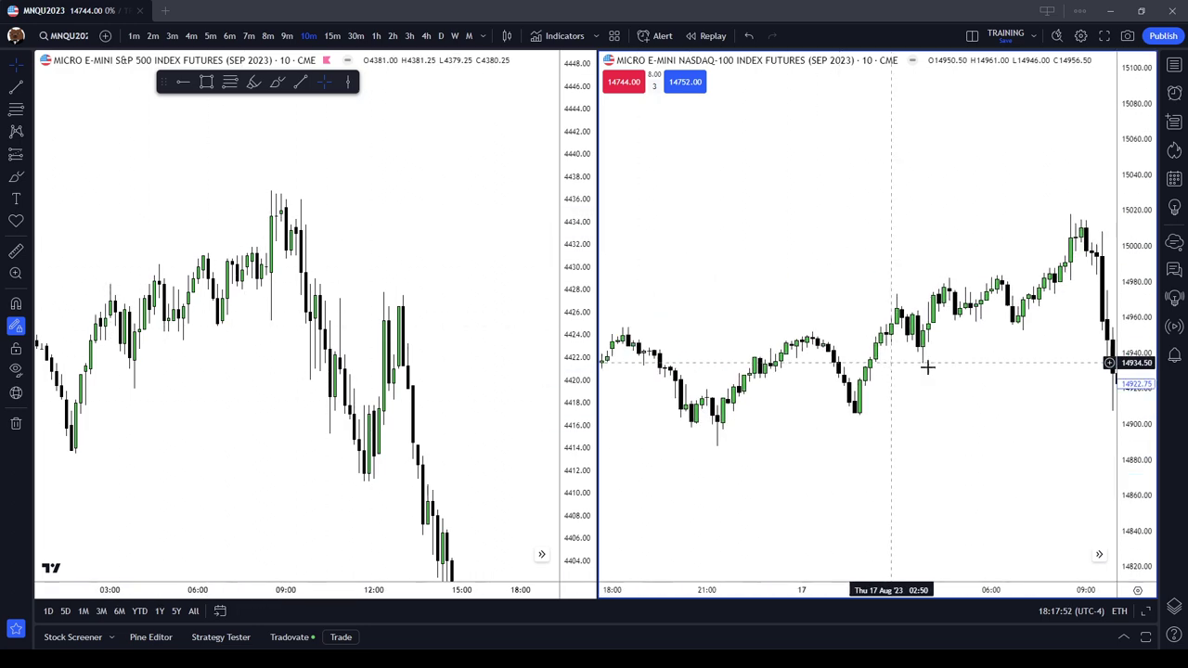
left_click_drag(257, 473, 459, 445)
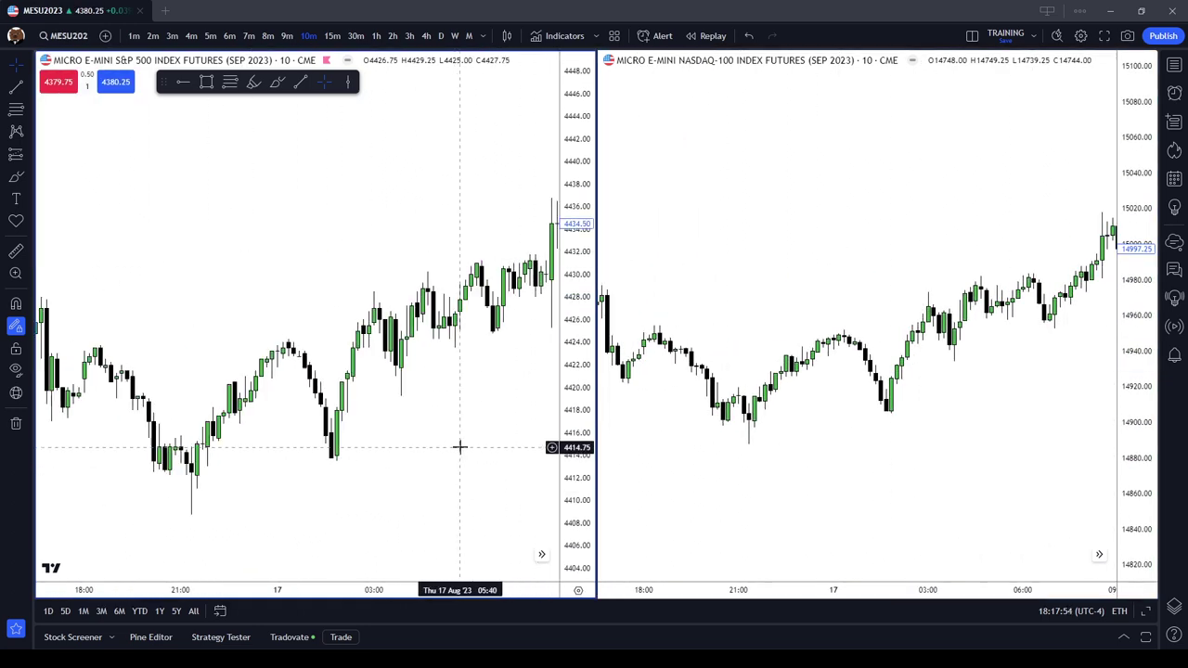
scroll(1012, 390, "down", 3)
left_click_drag(1010, 400, 984, 450)
scroll(419, 403, "down", 3)
left_click_drag(419, 403, 456, 387)
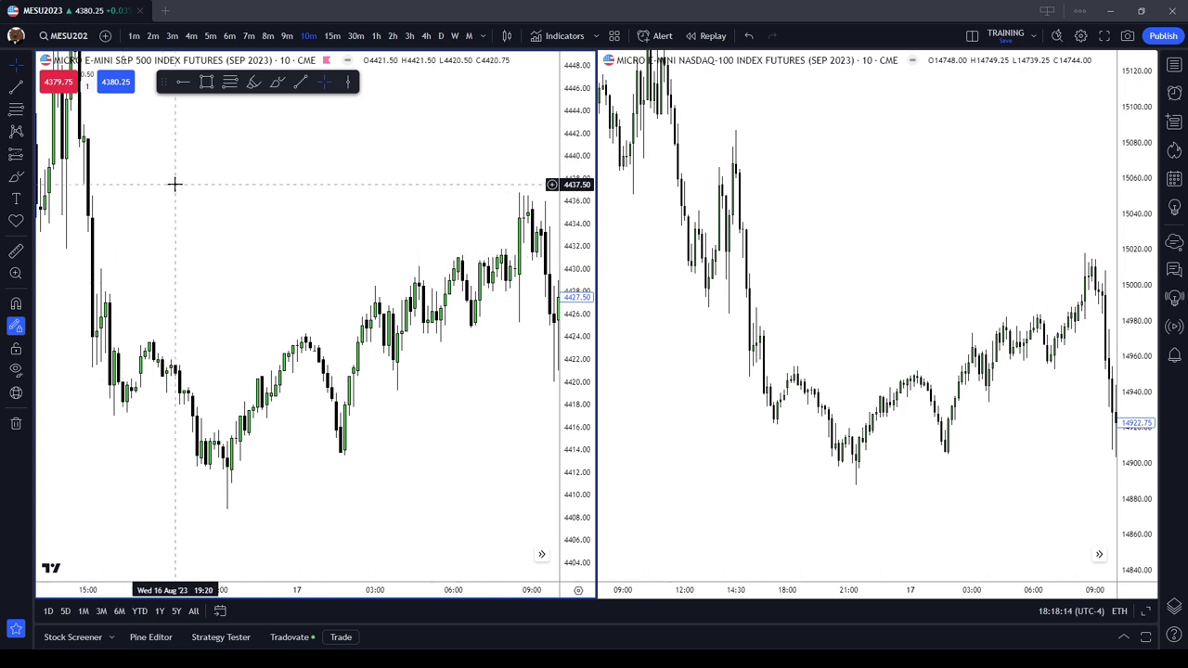
Step: Compare the 16 August session's morning highs, afternoon rebound and decline on the S&P 500 and Nasdaq charts
left_click_drag(175, 196, 408, 436)
left_click_drag(897, 277, 1029, 387)
scroll(894, 384, "up", 2)
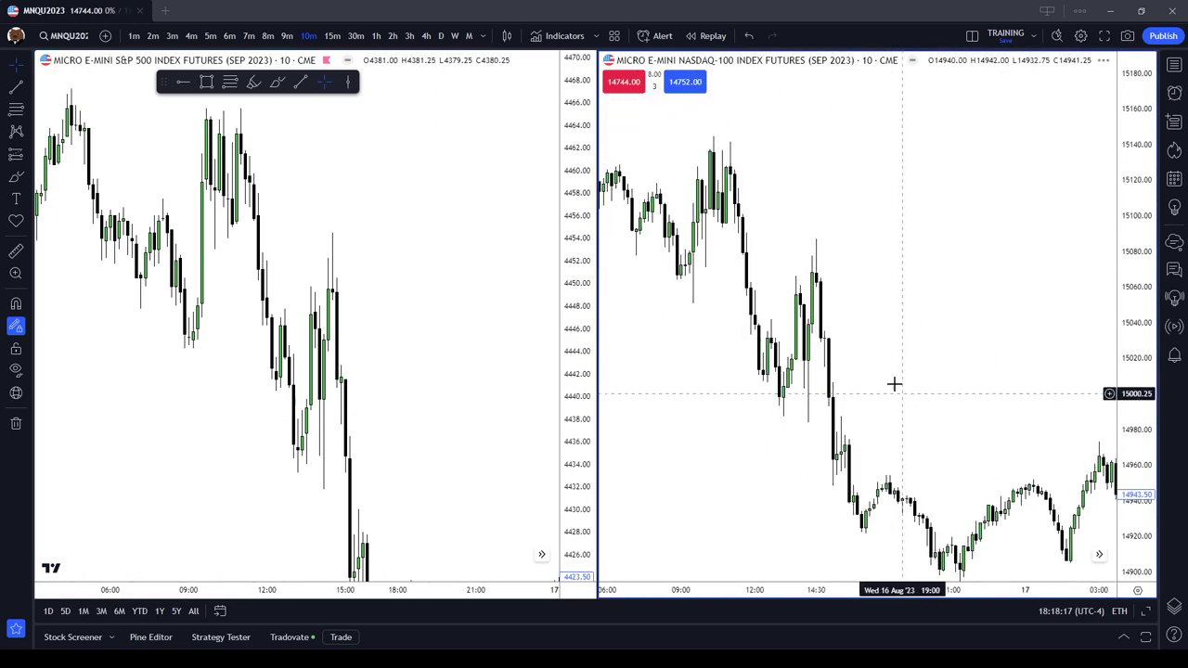
left_click_drag(892, 377, 1003, 435)
scroll(1003, 435, "up", 1)
left_click_drag(1133, 440, 1159, 391)
scroll(1053, 296, "up", 2)
left_click_drag(467, 401, 525, 437)
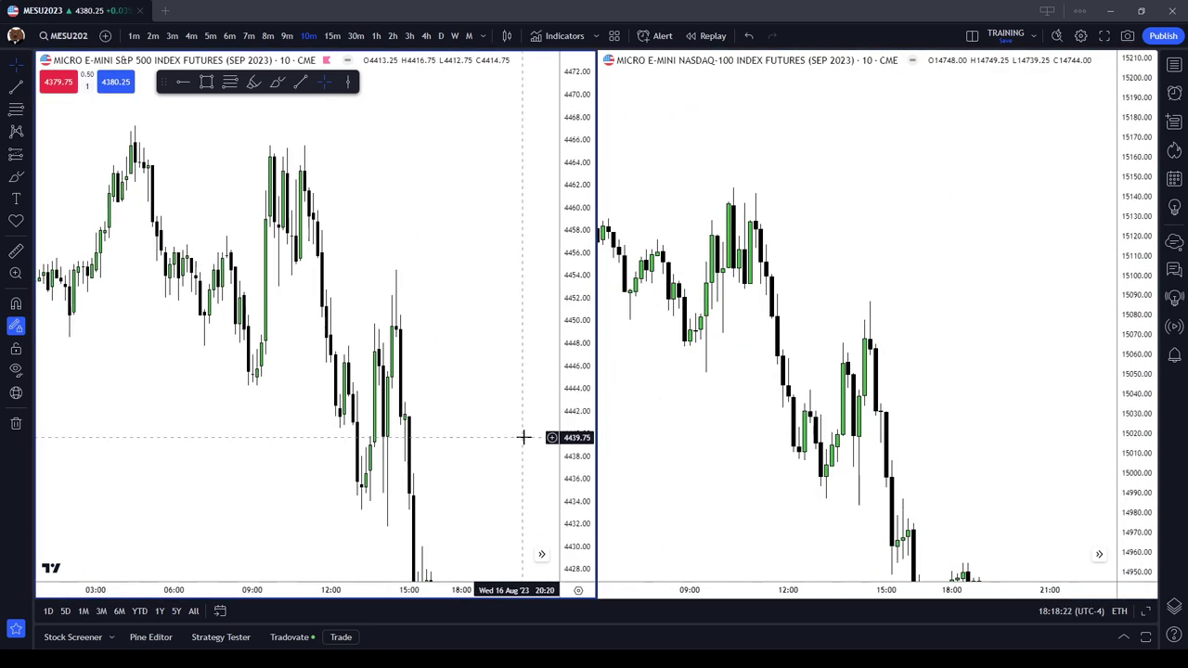
scroll(399, 408, "up", 2)
left_click_drag(304, 252, 418, 347)
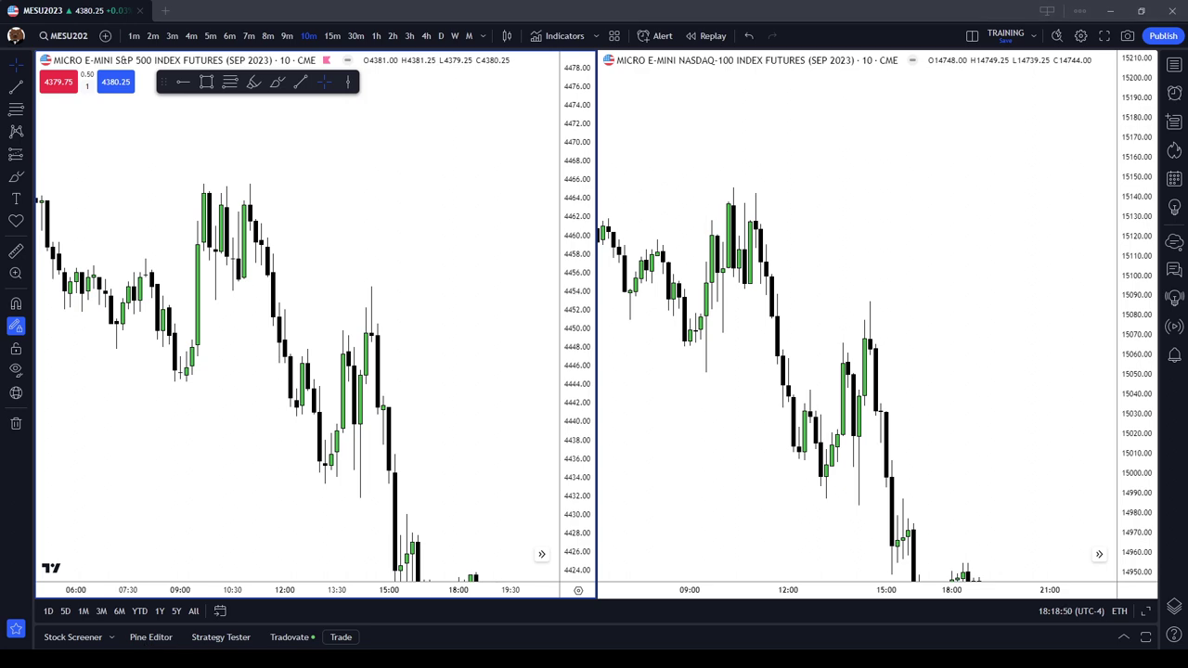
Step: Measure the lower wick of the 16 August 09:40 candle on the Nasdaq chart
left_click_drag(793, 263, 1111, 359)
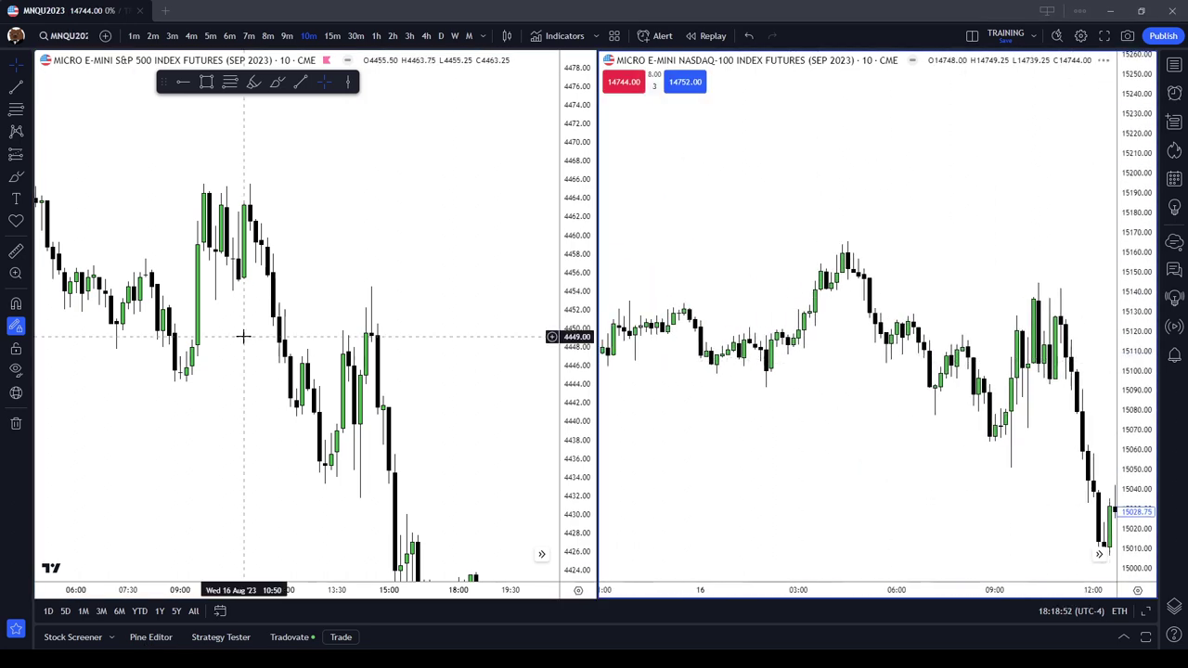
left_click_drag(244, 334, 517, 358)
left_click_drag(791, 360, 854, 313)
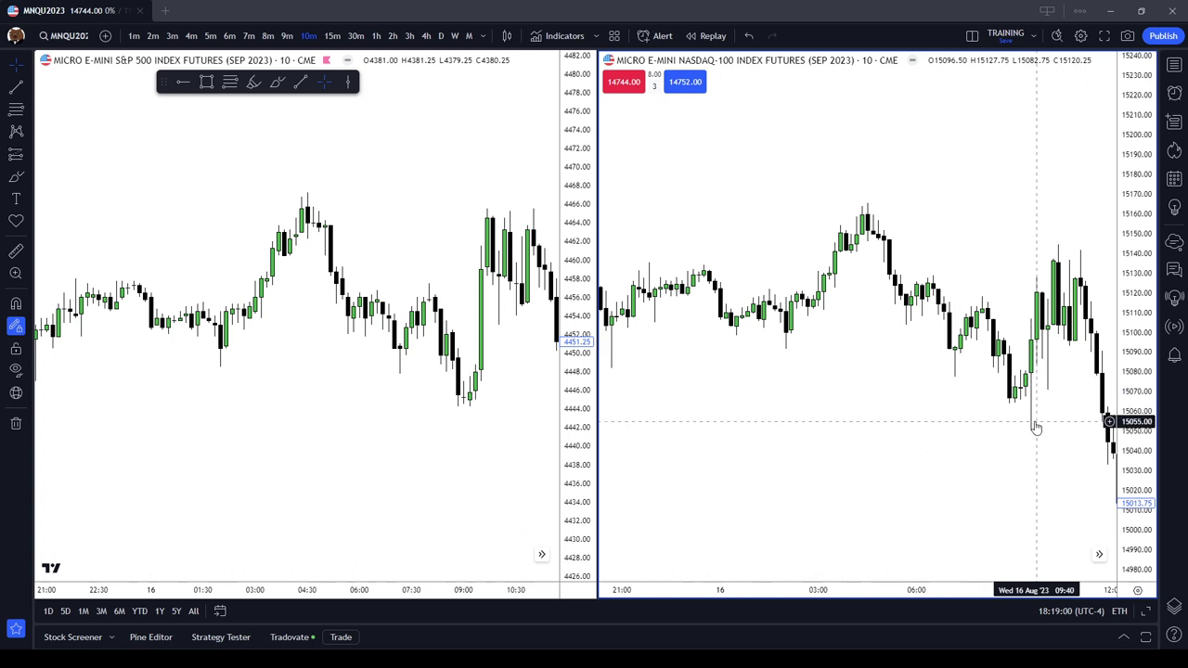
left_click(15, 251)
left_click(1032, 372)
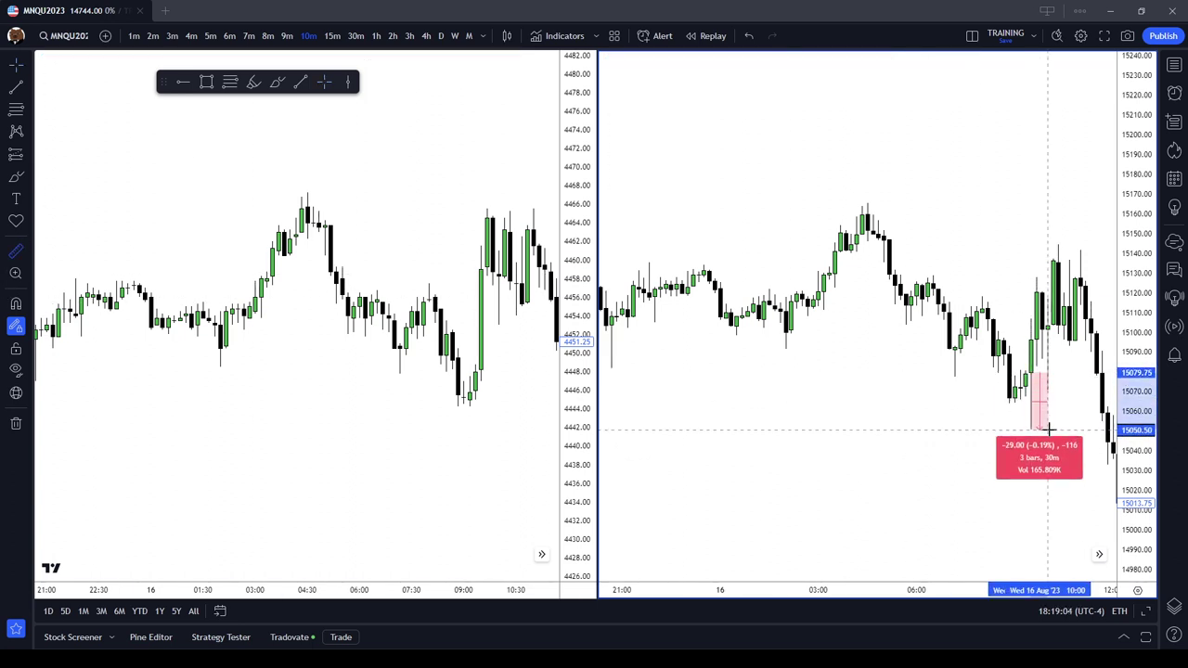
key("Escape")
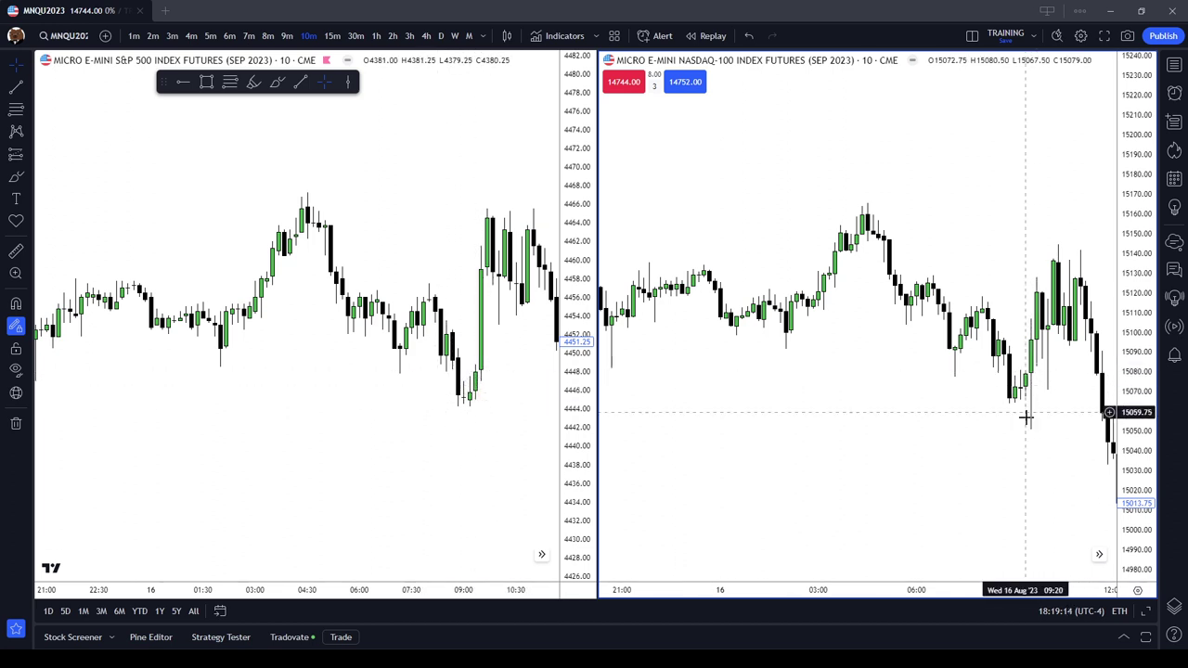
Step: Compare the evening and overnight price action from 15 to 16 August on the S&P 500 and Nasdaq charts
scroll(400, 374, "up", 1)
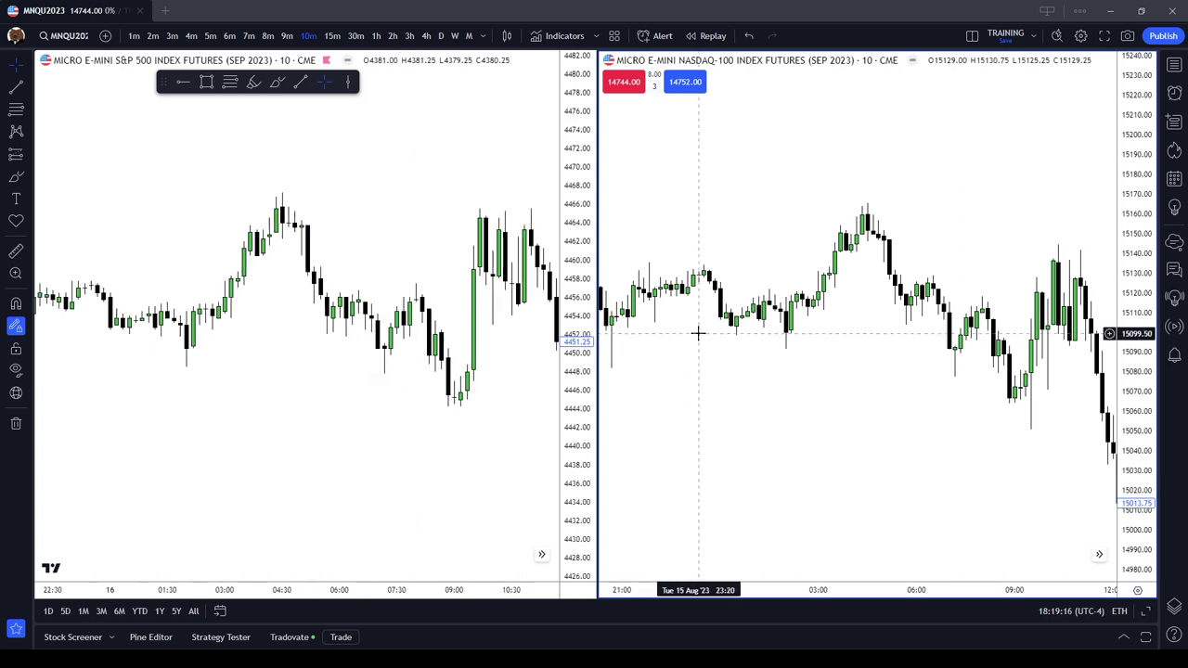
left_click_drag(706, 334, 927, 380)
left_click_drag(240, 429, 472, 457)
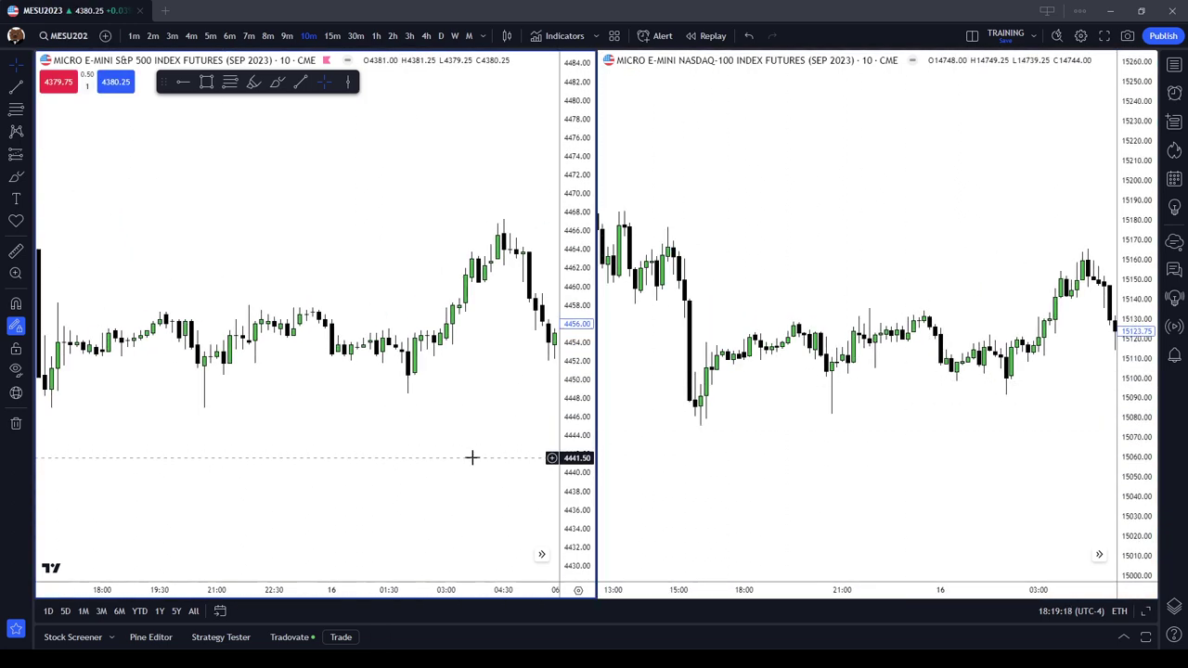
left_click_drag(582, 427, 577, 247)
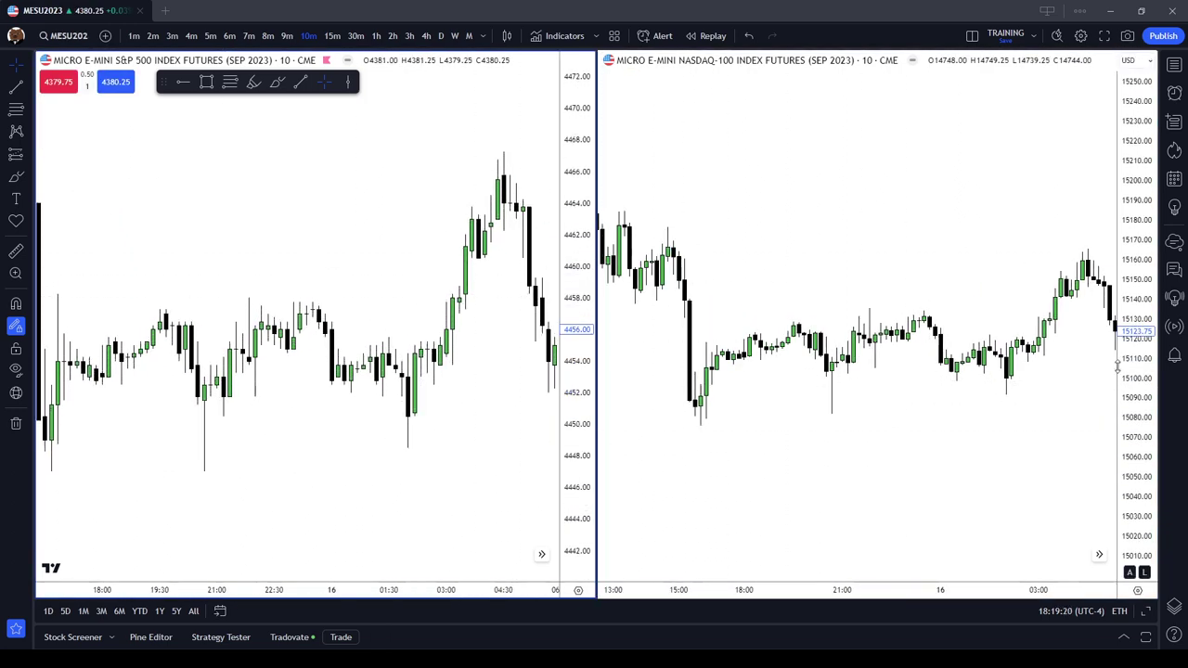
left_click_drag(1141, 311, 1127, 37)
scroll(650, 275, "down", 1)
scroll(331, 305, "down", 2)
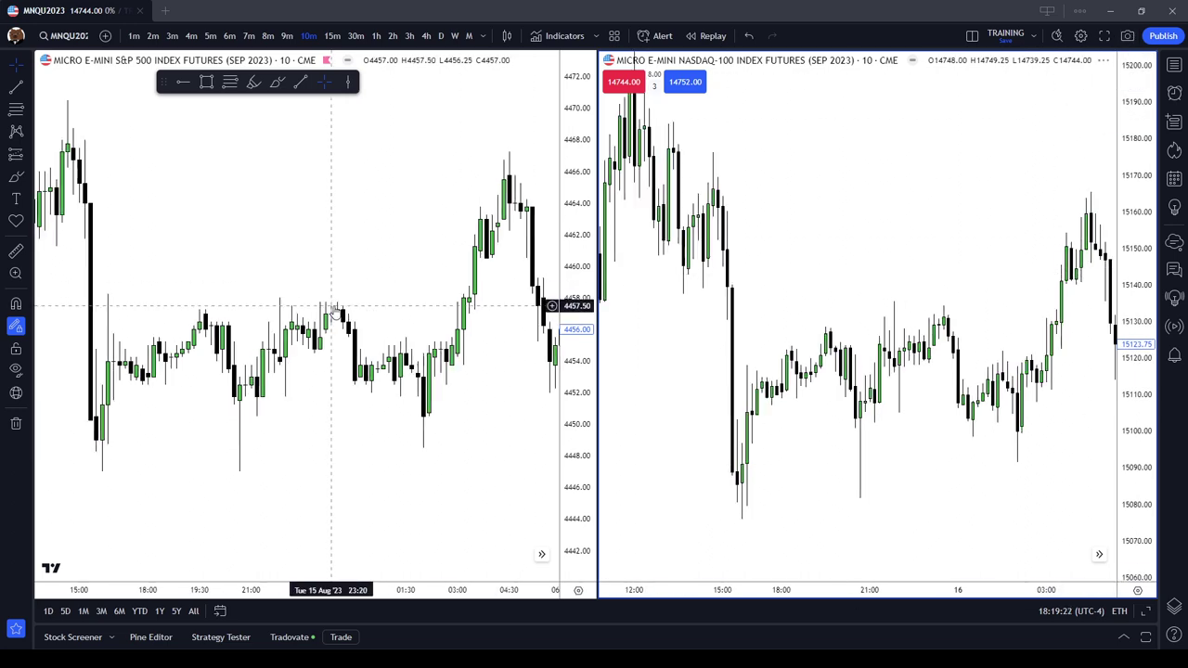
left_click_drag(409, 236, 404, 241)
scroll(885, 248, "down", 3)
left_click_drag(960, 239, 865, 234)
scroll(279, 273, "down", 2)
left_click_drag(405, 240, 409, 296)
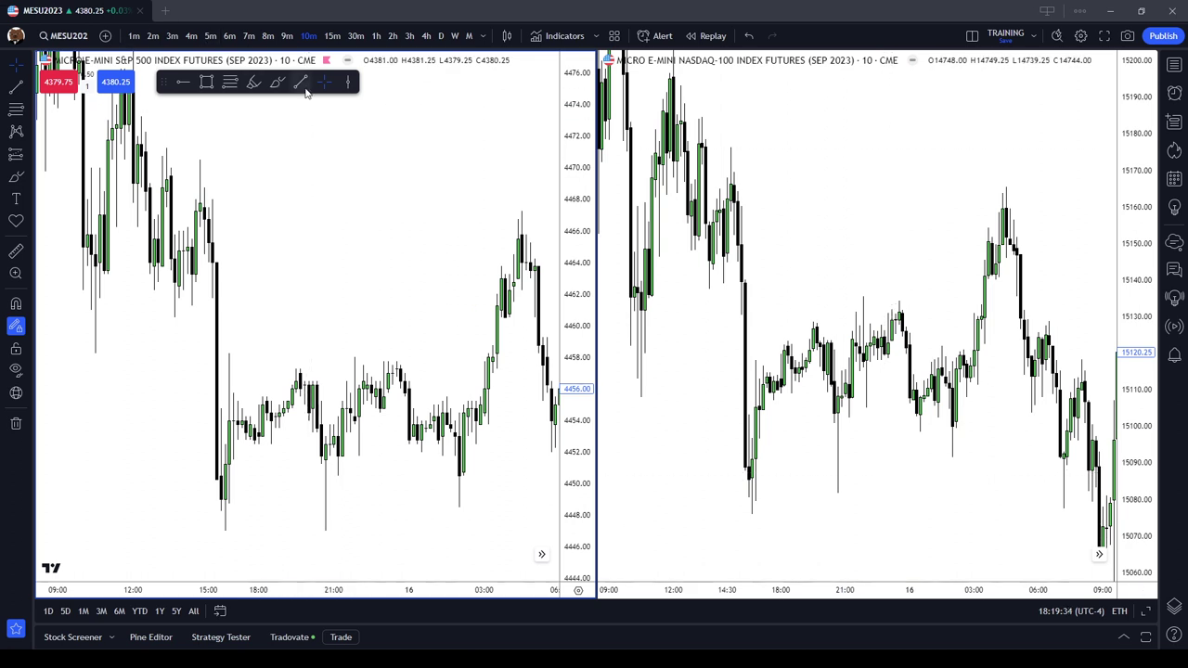
Step: Highlight the matching 15 August evening highs near 4457.50 on the S&P 500 chart and the two uneven highs on the Nasdaq chart
left_click(252, 82)
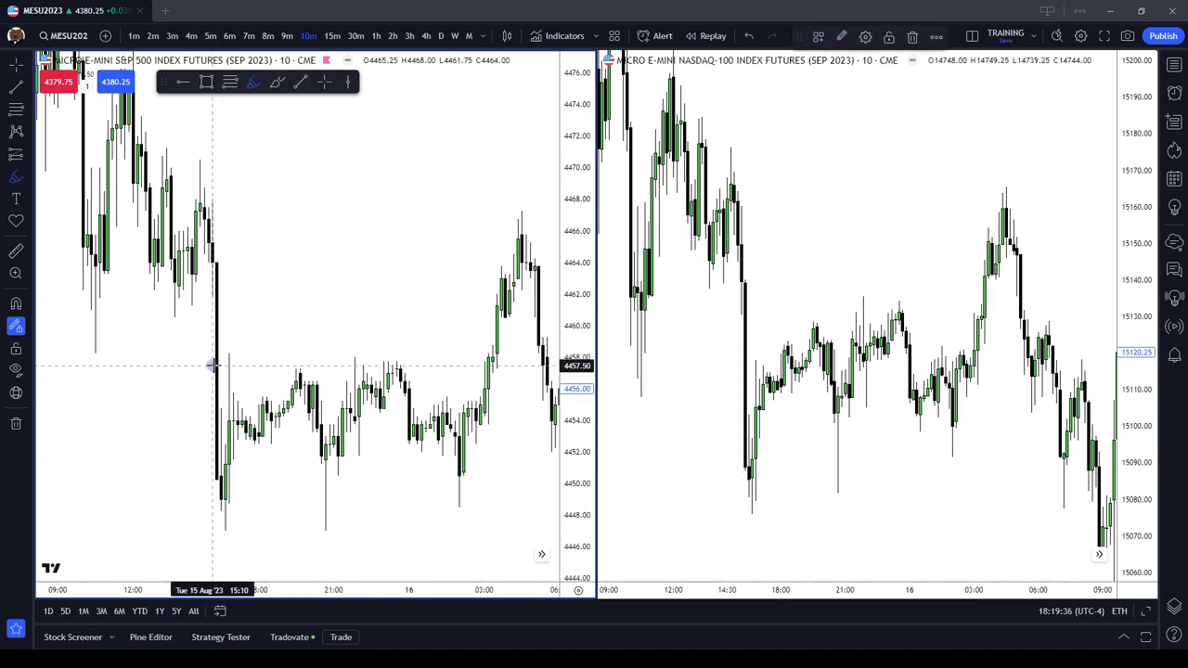
left_click_drag(213, 364, 501, 368)
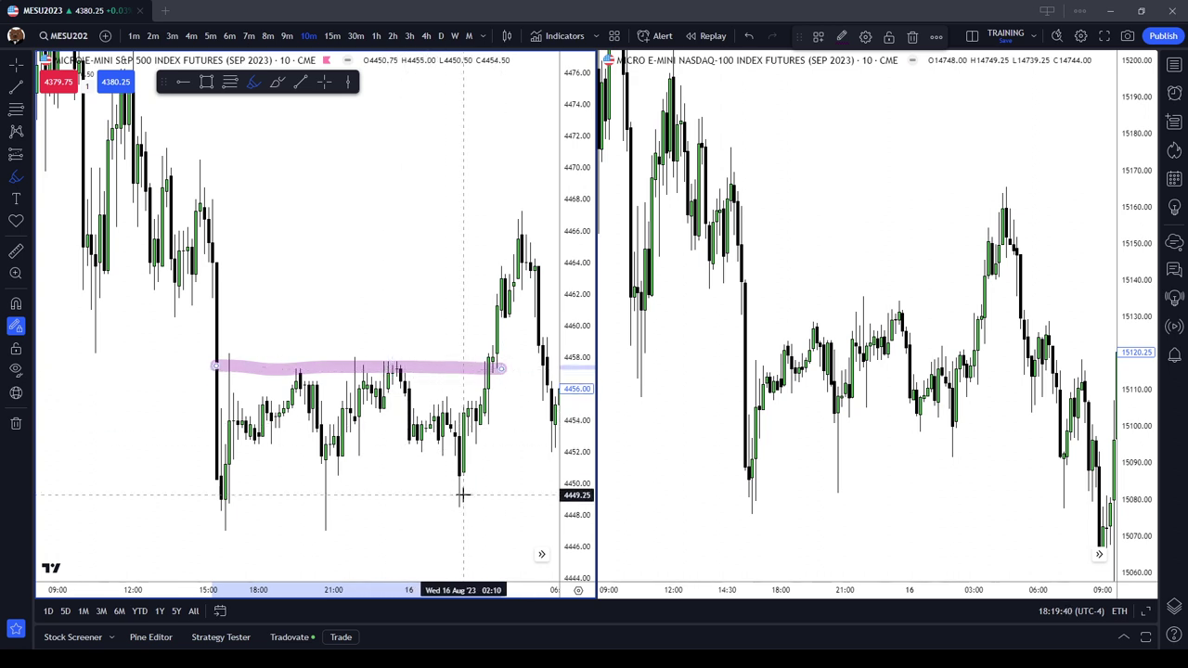
left_click_drag(852, 293, 932, 295)
left_click_drag(804, 322, 849, 320)
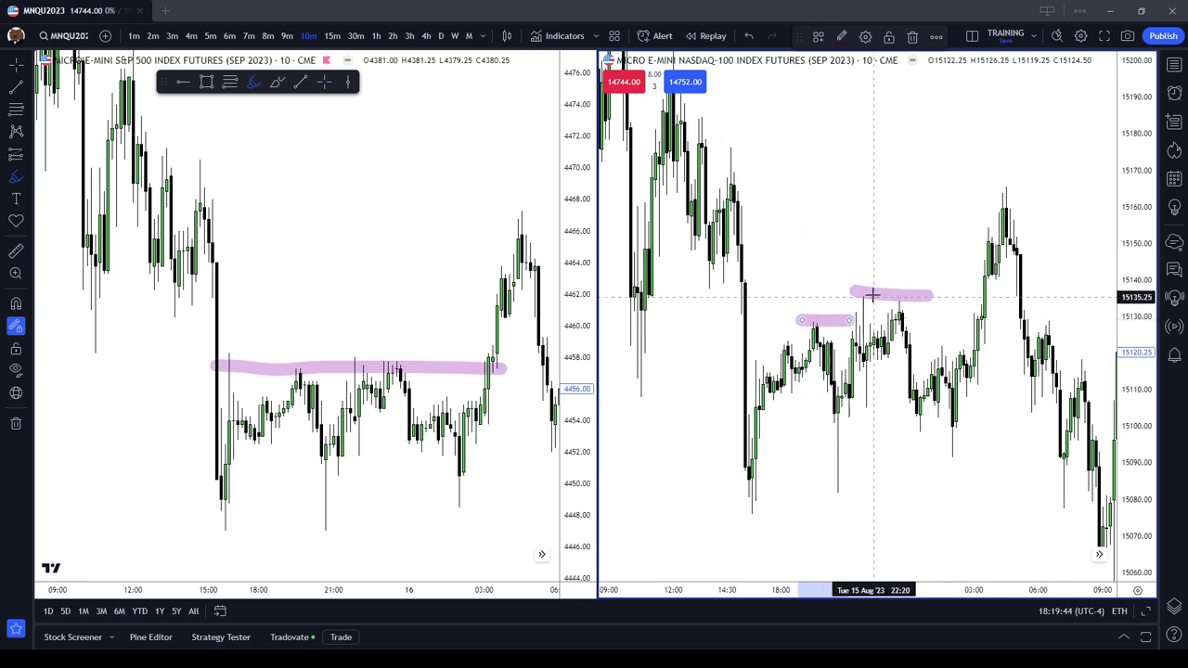
key("Escape")
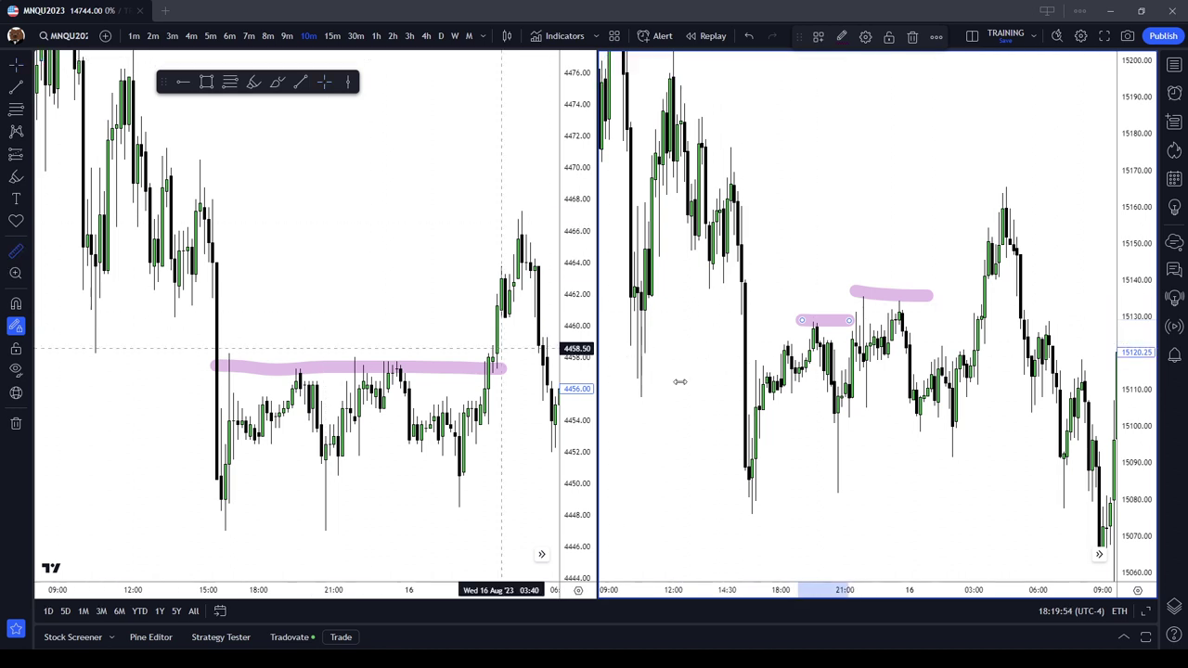
Step: Measure the long lower wick around 21:00 on 15 August on both the S&P 500 and Nasdaq charts
left_click(833, 414, "shift")
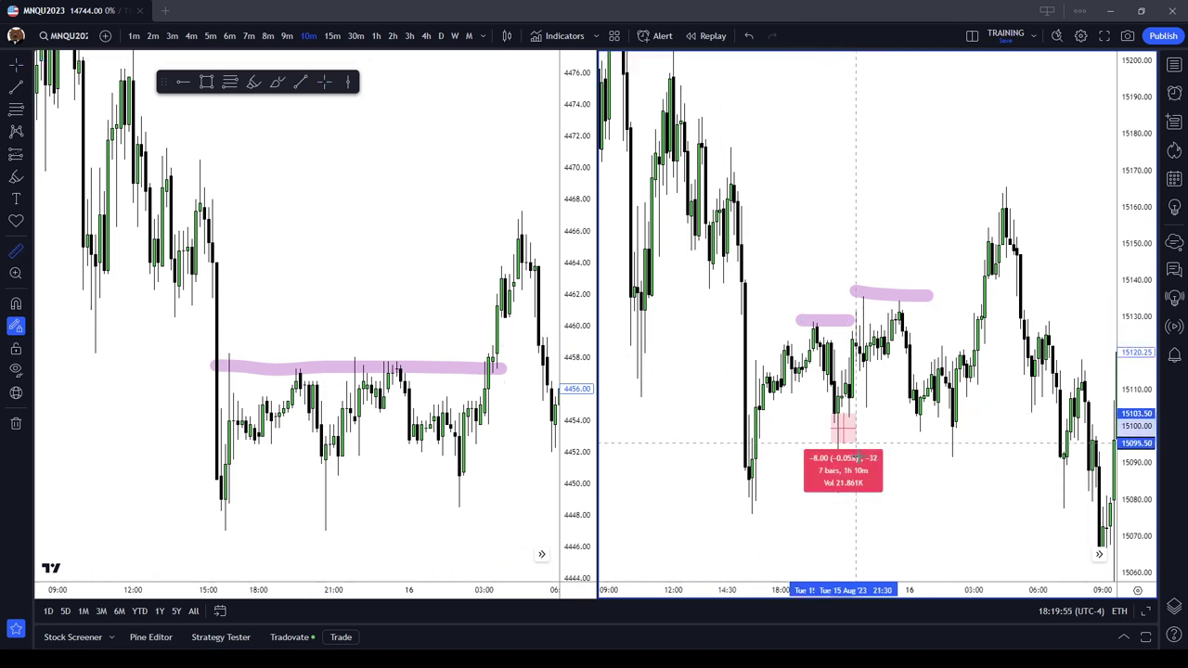
left_click(856, 494)
left_click(15, 250)
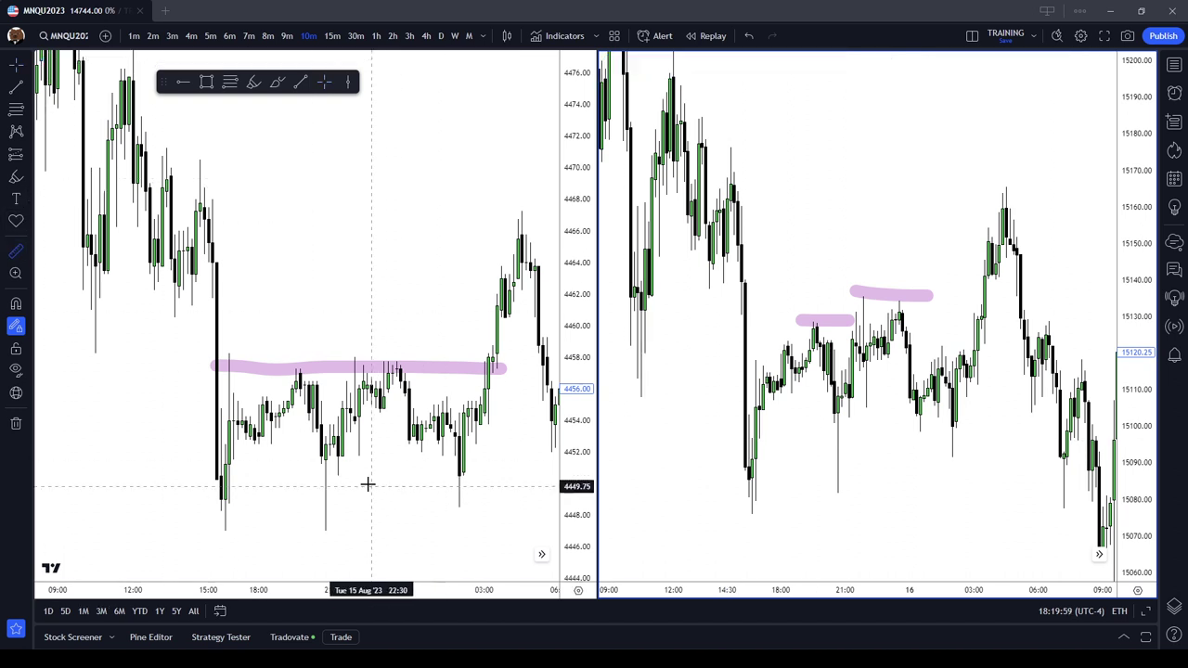
left_click(316, 464, "shift")
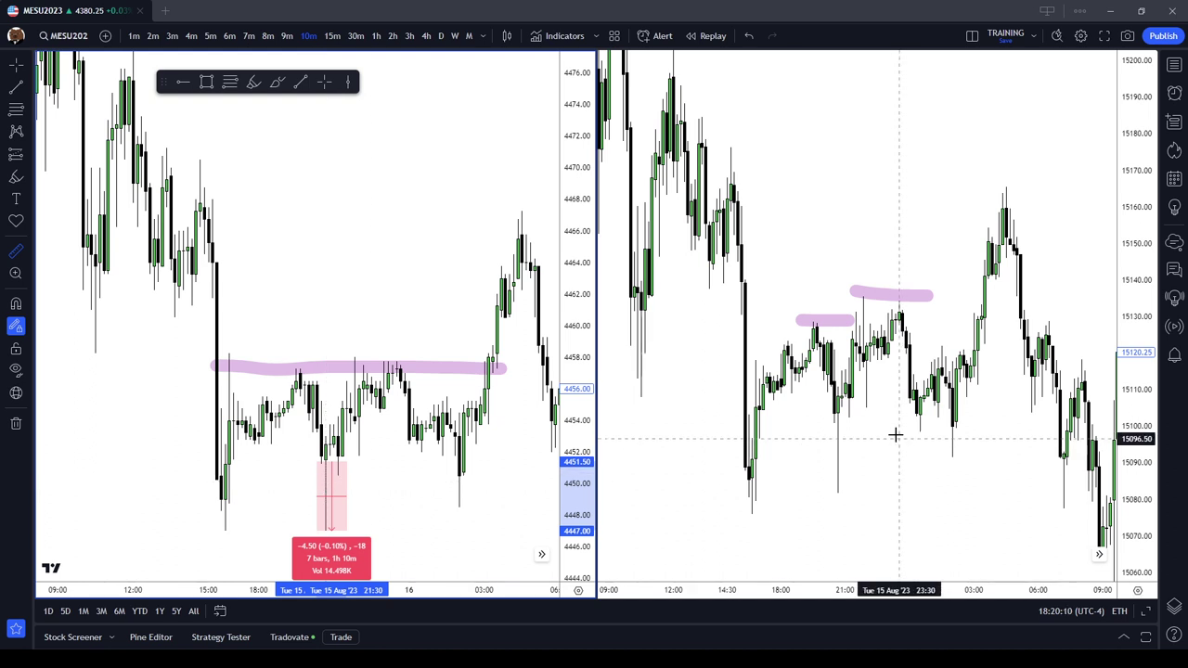
left_click(837, 412, "shift")
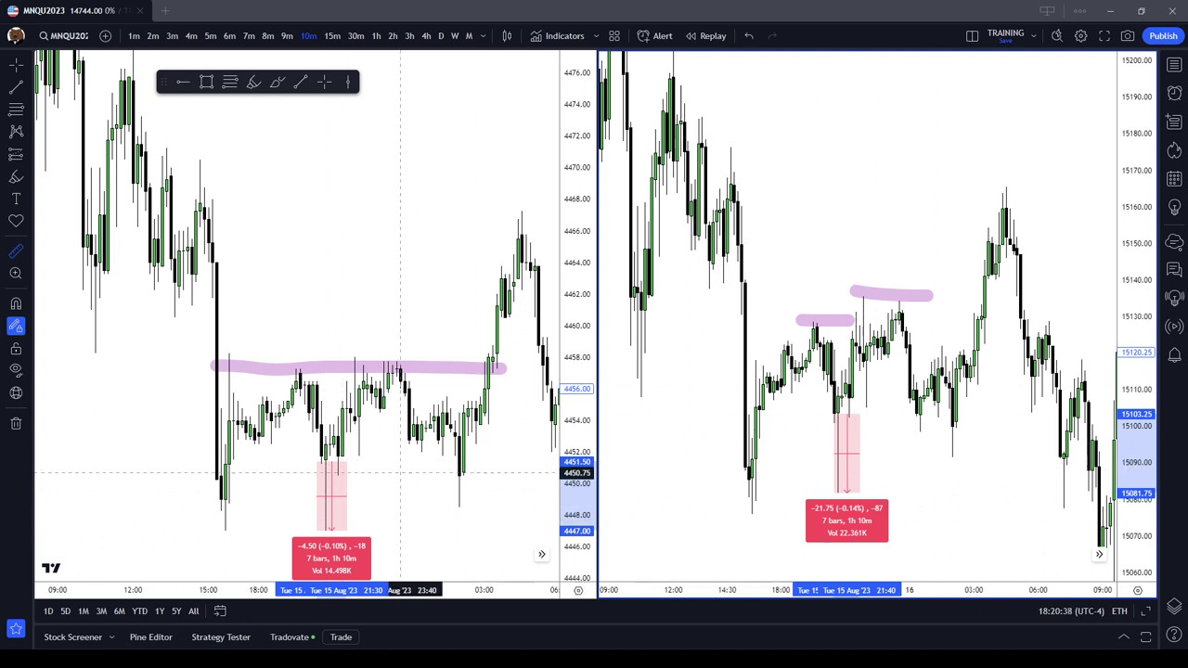
left_click(854, 427)
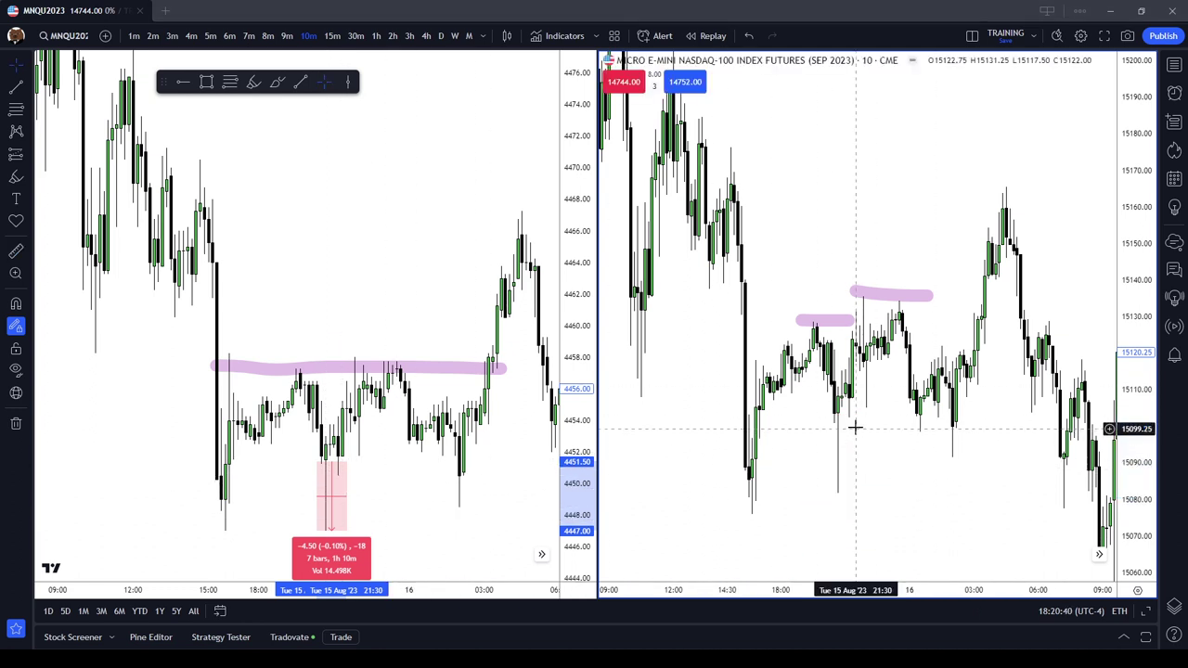
left_click(390, 292)
Step: Circle the two groups of 15 August evening highs along the S&P 500 highlight with the Brush
left_click(277, 82)
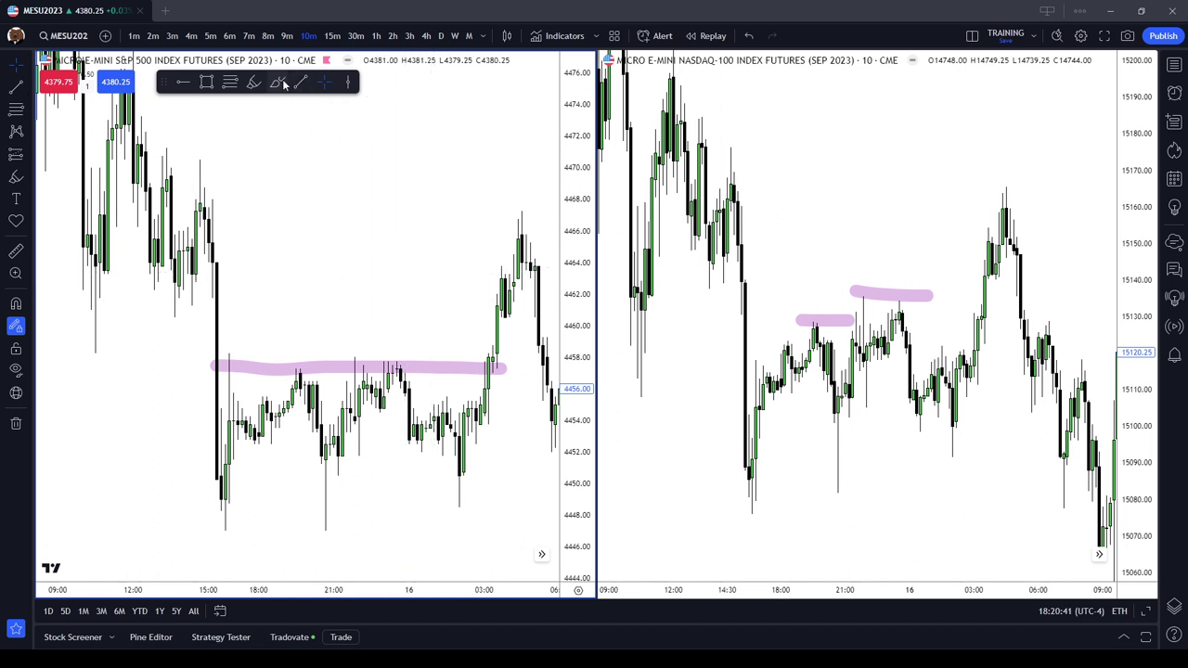
mouse_move(401, 368)
left_mouse_down()
mouse_move(252, 371)
mouse_move(235, 359)
left_mouse_up()
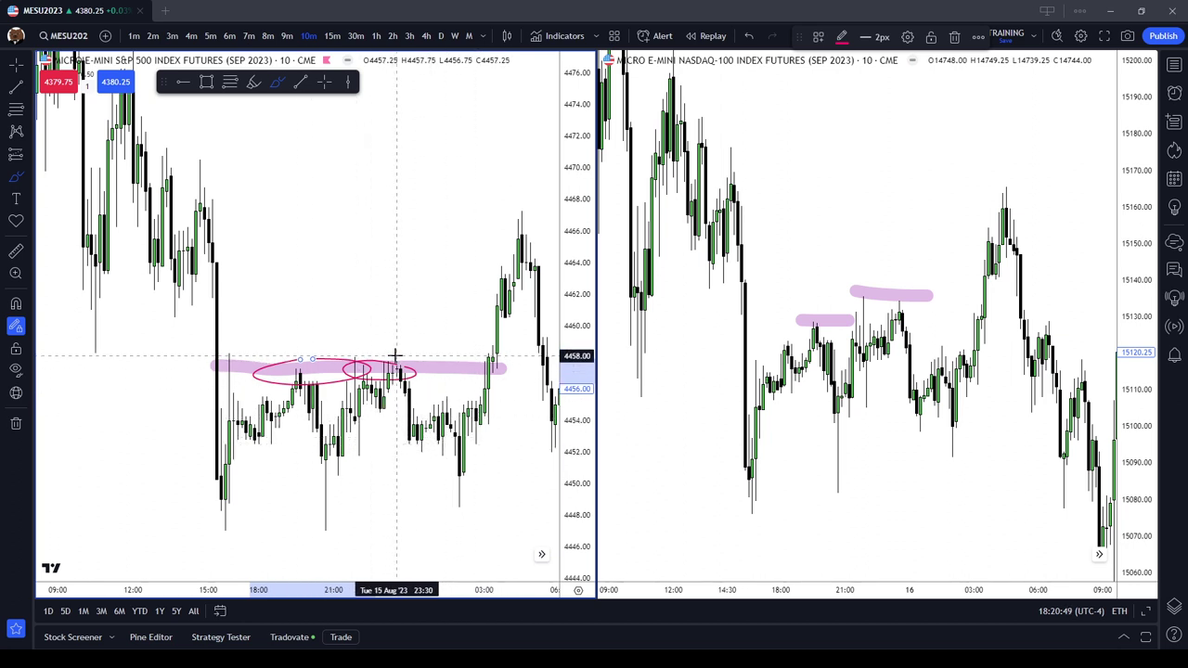
left_click(861, 327)
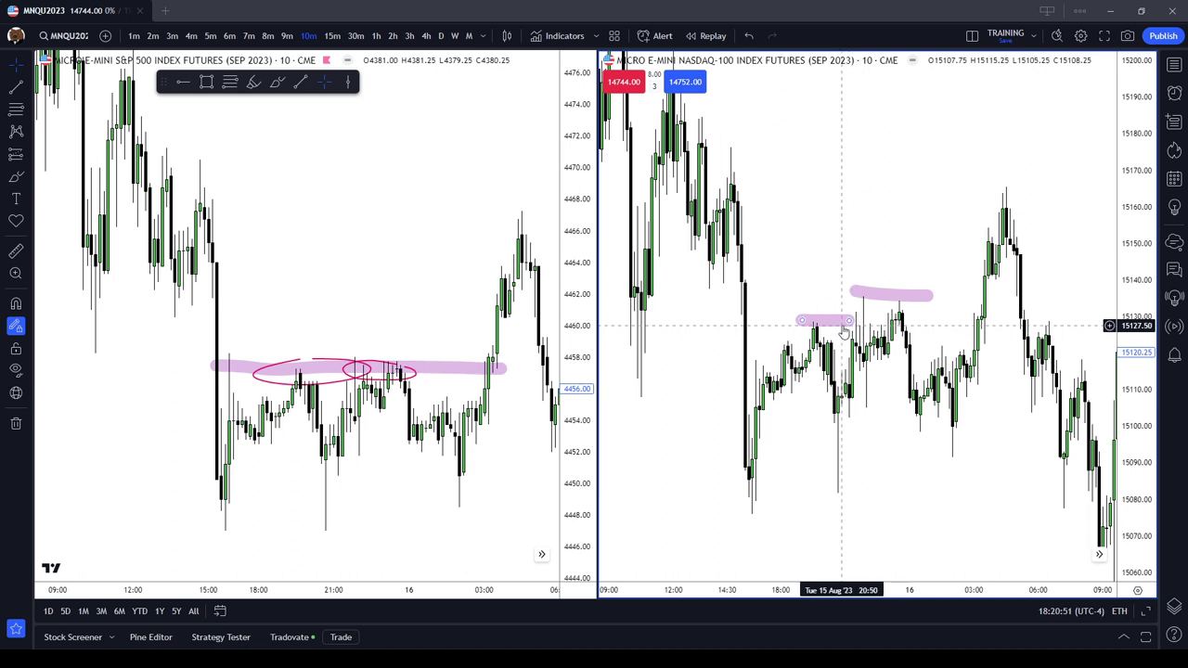
Step: Delete both highlights above the 15 August evening highs on the Nasdaq chart
left_click(829, 322)
left_click(888, 36)
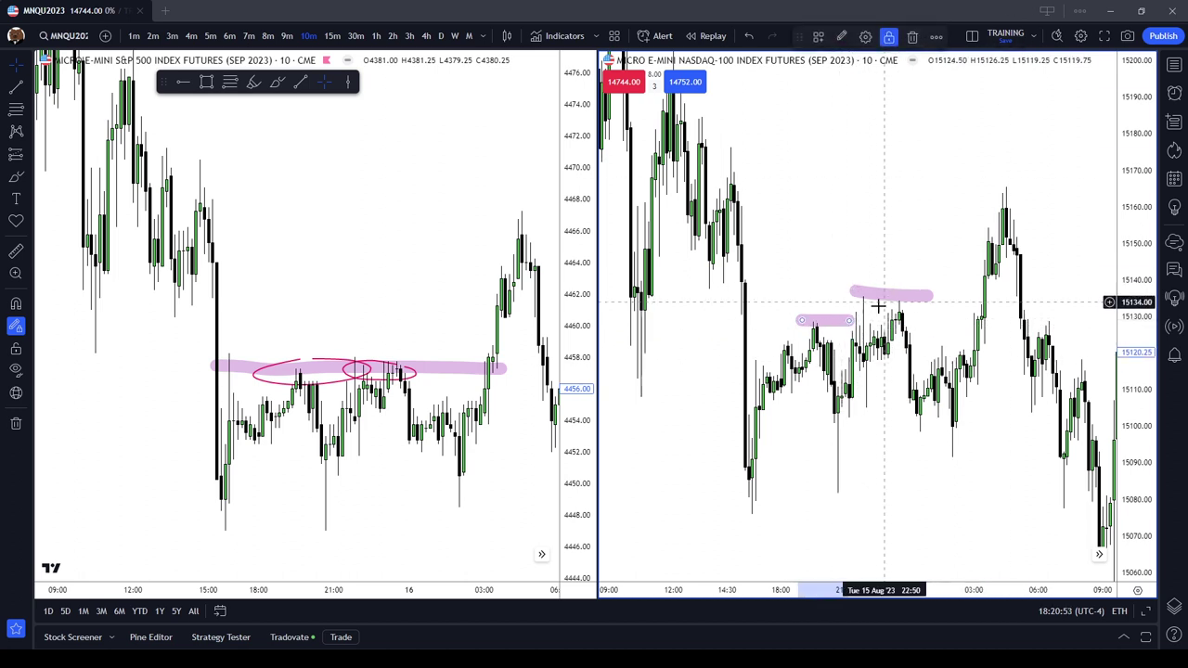
left_click(894, 293)
left_click(913, 36)
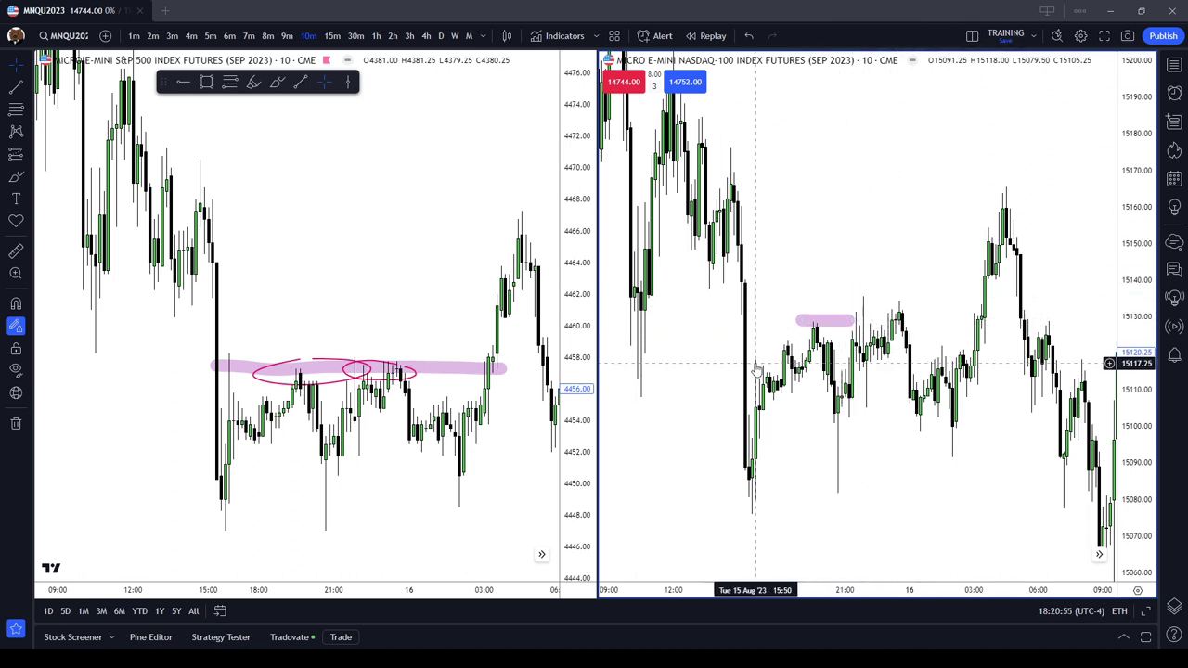
left_click(810, 325)
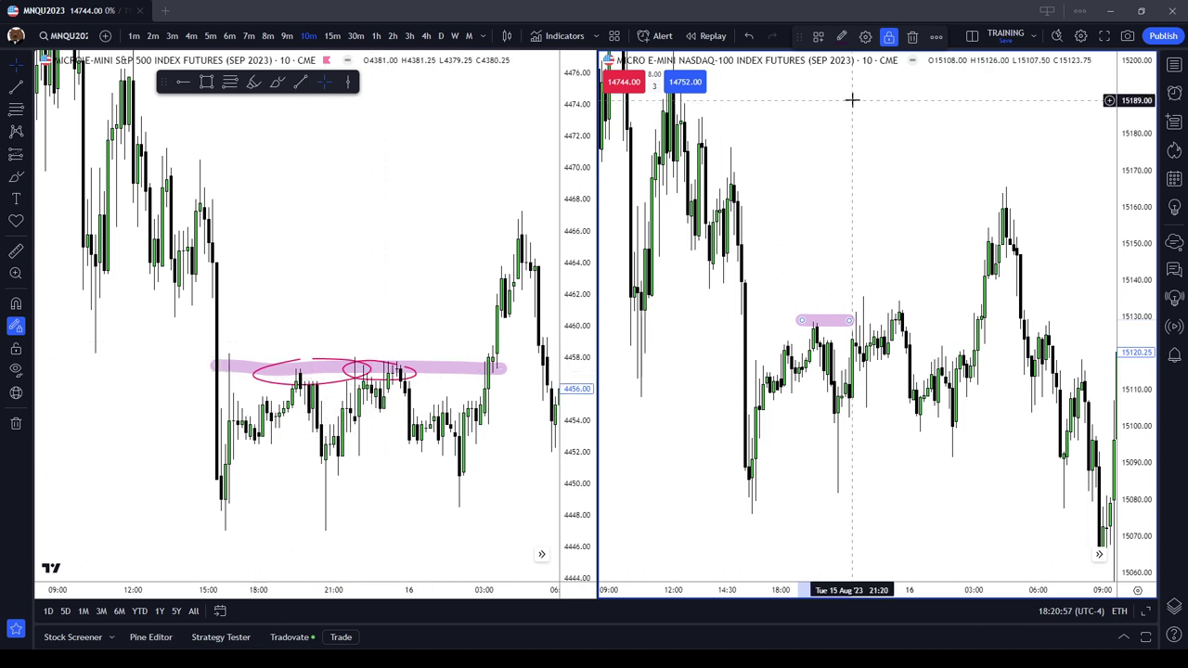
left_click(912, 35)
Step: Remove all drawings from the S&P 500 chart
left_click(361, 357)
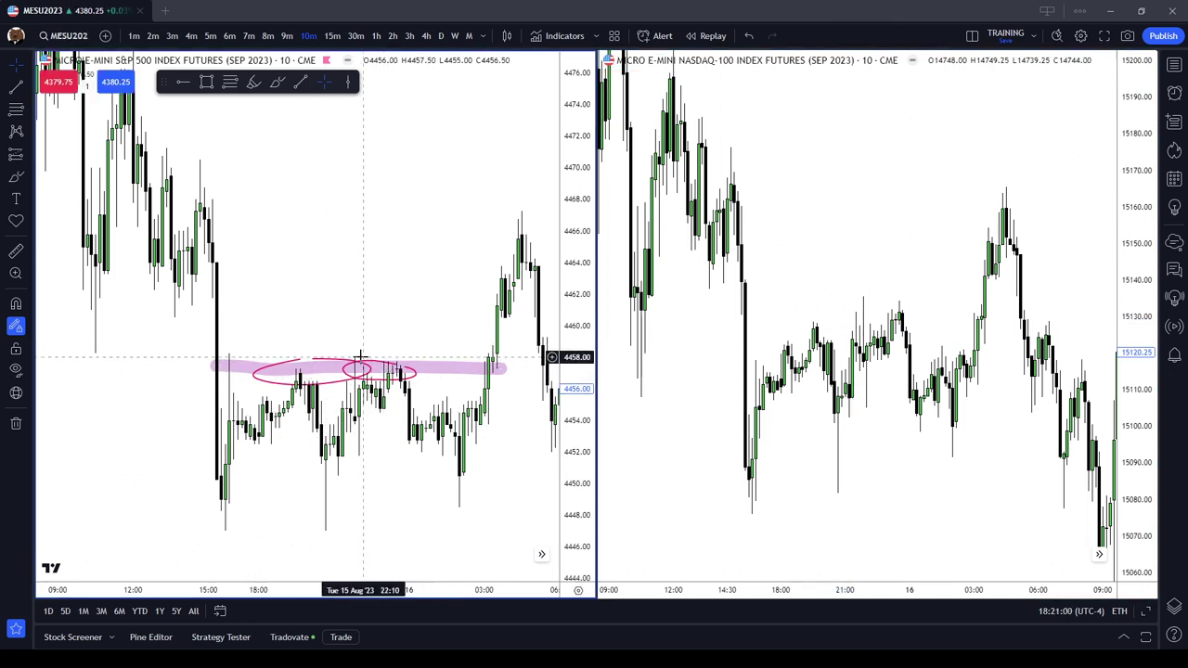
right_click(361, 357)
left_click(444, 587)
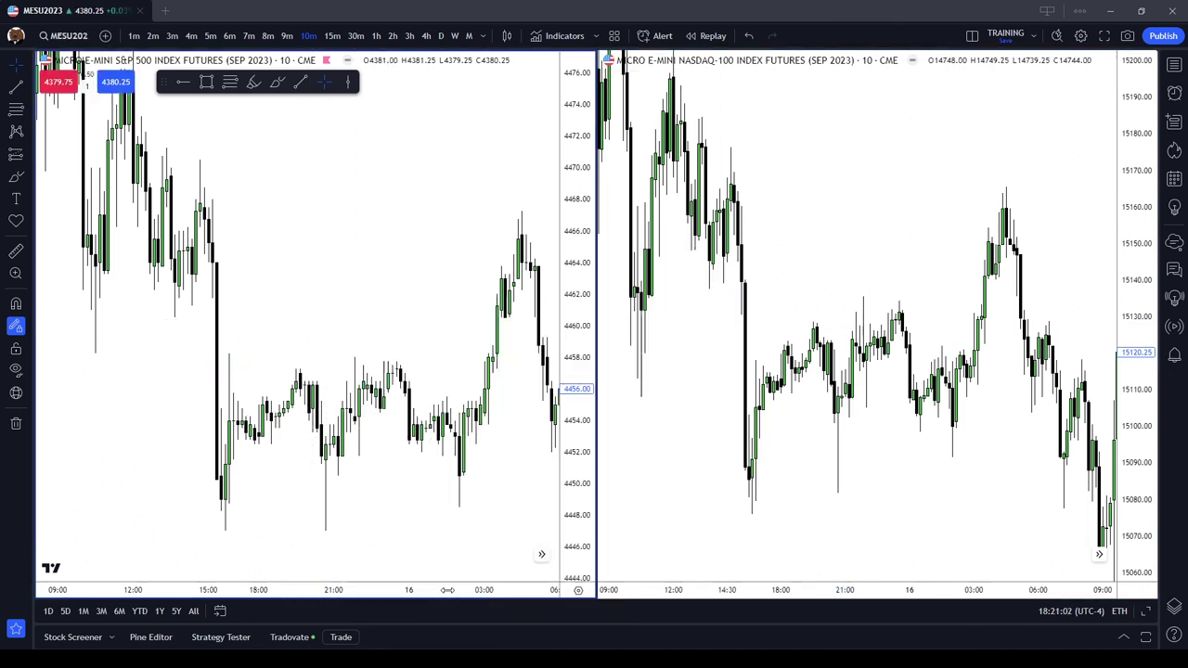
Step: Compare the 15 August sell-off and its intraday rebounds on the S&P 500 and Nasdaq charts
left_click_drag(321, 401, 539, 506)
left_click_drag(785, 370, 1013, 484)
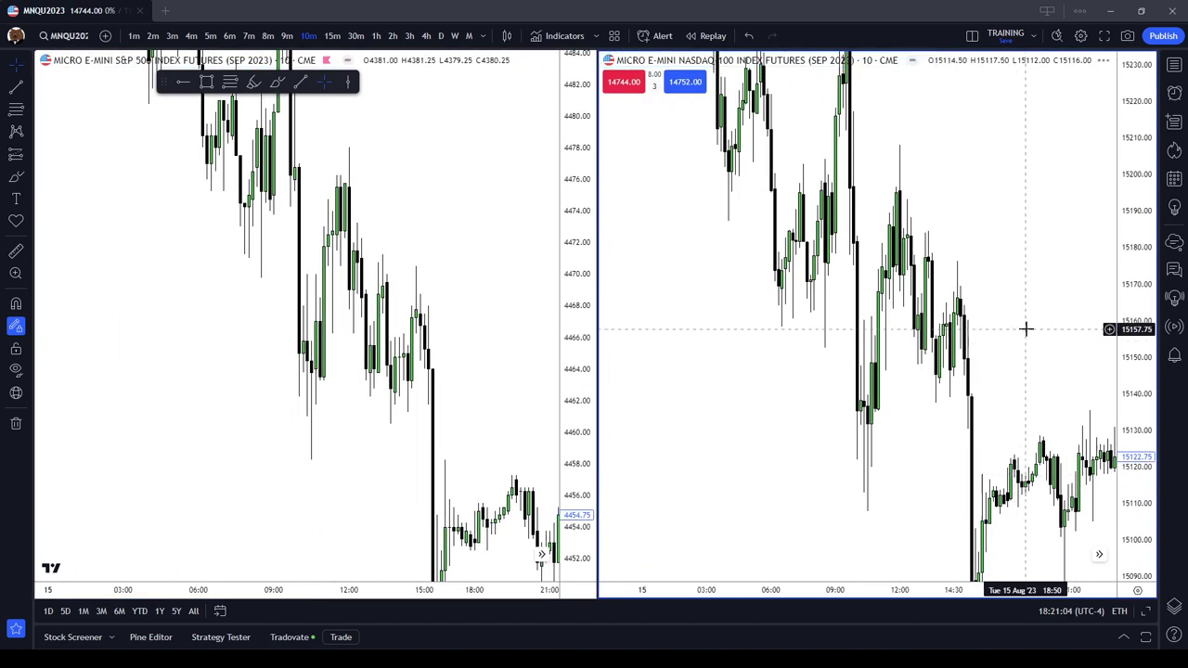
left_click_drag(1131, 171, 1130, 399)
left_click_drag(968, 292, 969, 353)
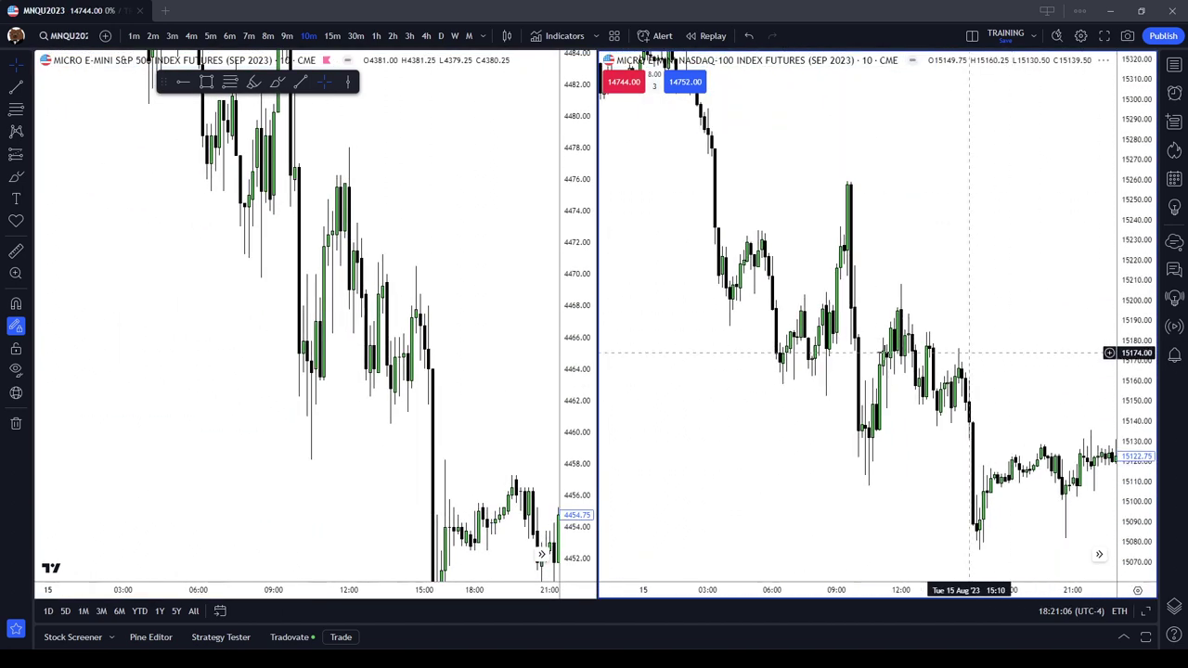
scroll(358, 223, "up", 2)
left_click_drag(364, 222, 525, 366)
scroll(526, 365, "down", 2)
left_click_drag(583, 194, 589, 471)
left_click_drag(458, 347, 390, 433)
scroll(462, 387, "up", 1)
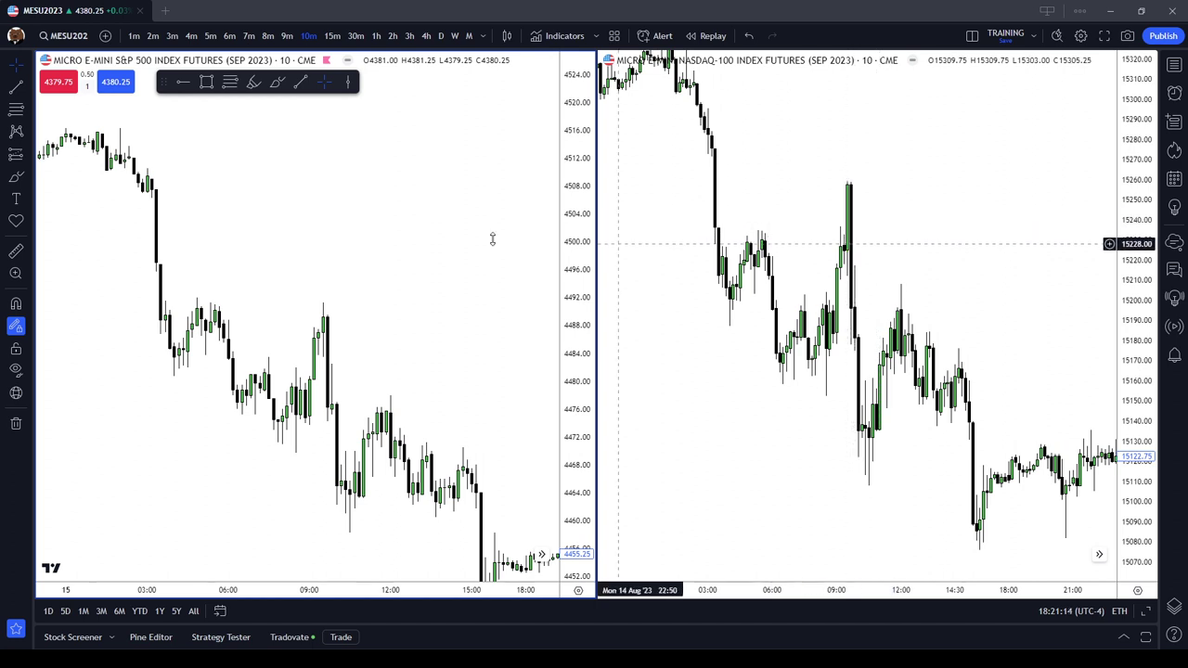
Step: Circle the 15 August morning highs near 4490 on the S&P 500 chart and the high near 15260 on the Nasdaq chart
left_click(279, 83)
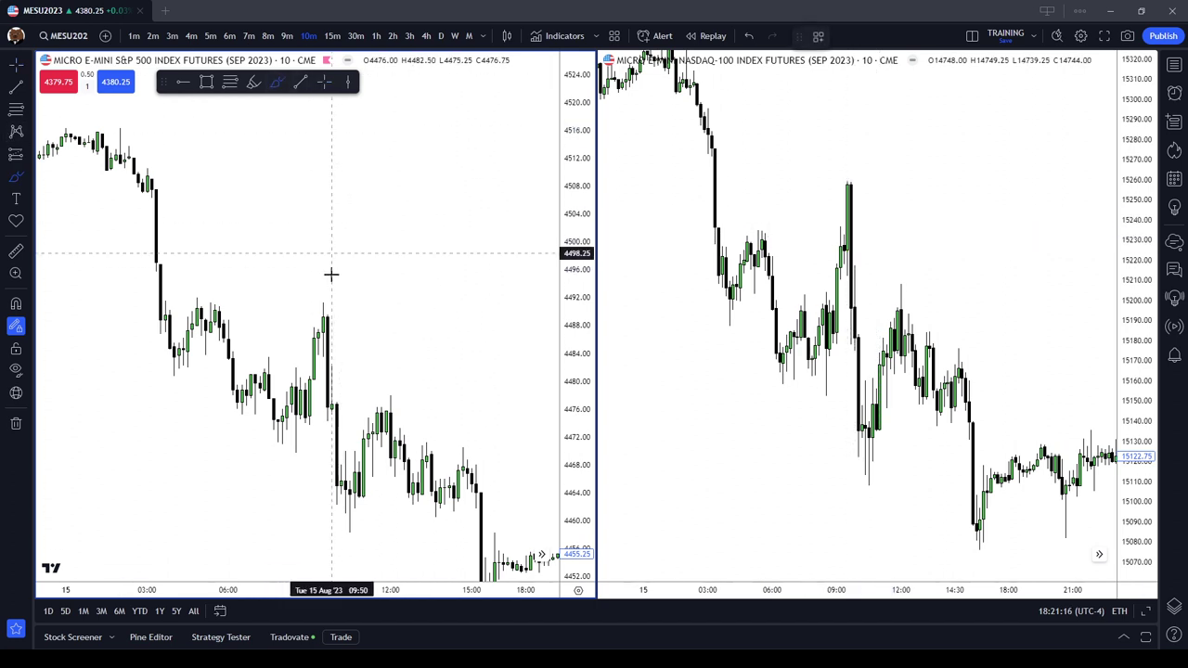
mouse_move(344, 300)
left_mouse_down()
mouse_move(146, 302)
mouse_move(207, 320)
mouse_move(343, 310)
mouse_move(340, 300)
left_mouse_up()
left_click(857, 185)
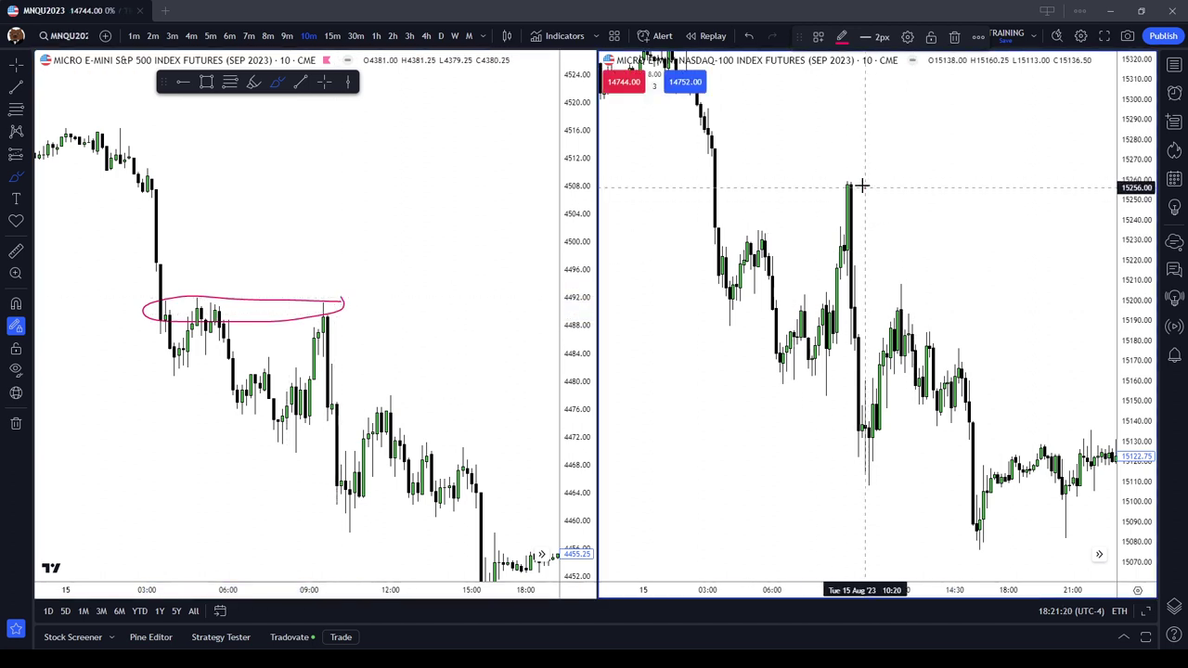
left_click_drag(844, 154, 864, 188)
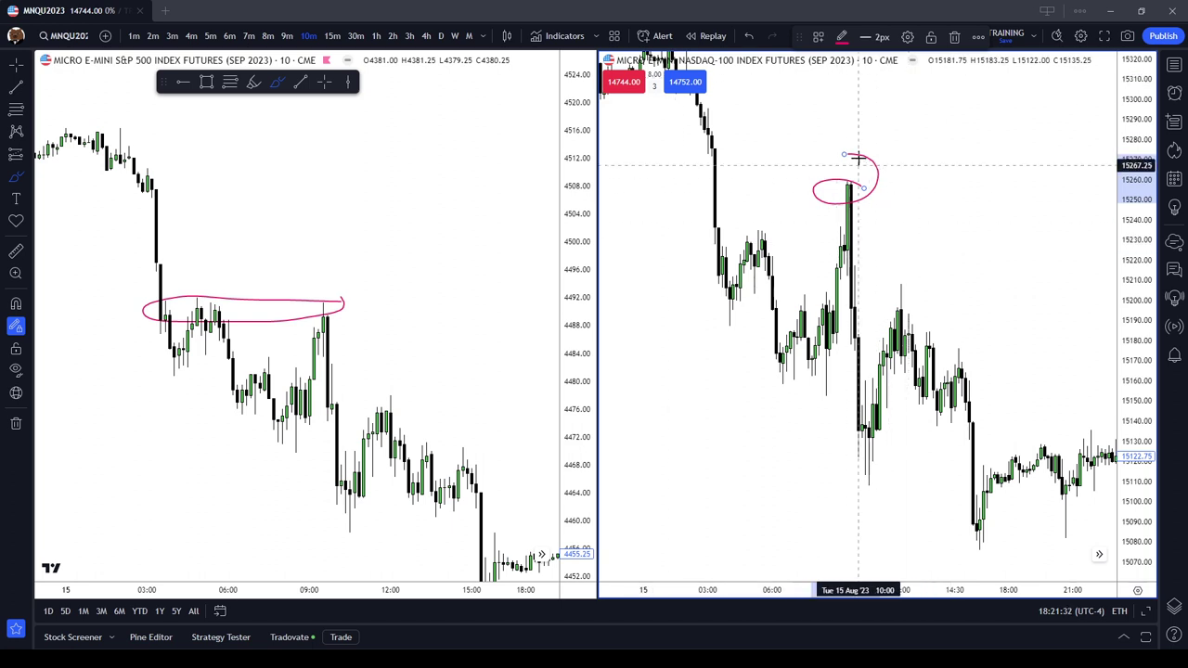
Step: Delete the brush circles around the 15 August morning highs on both charts
left_click(954, 35)
left_click(343, 306)
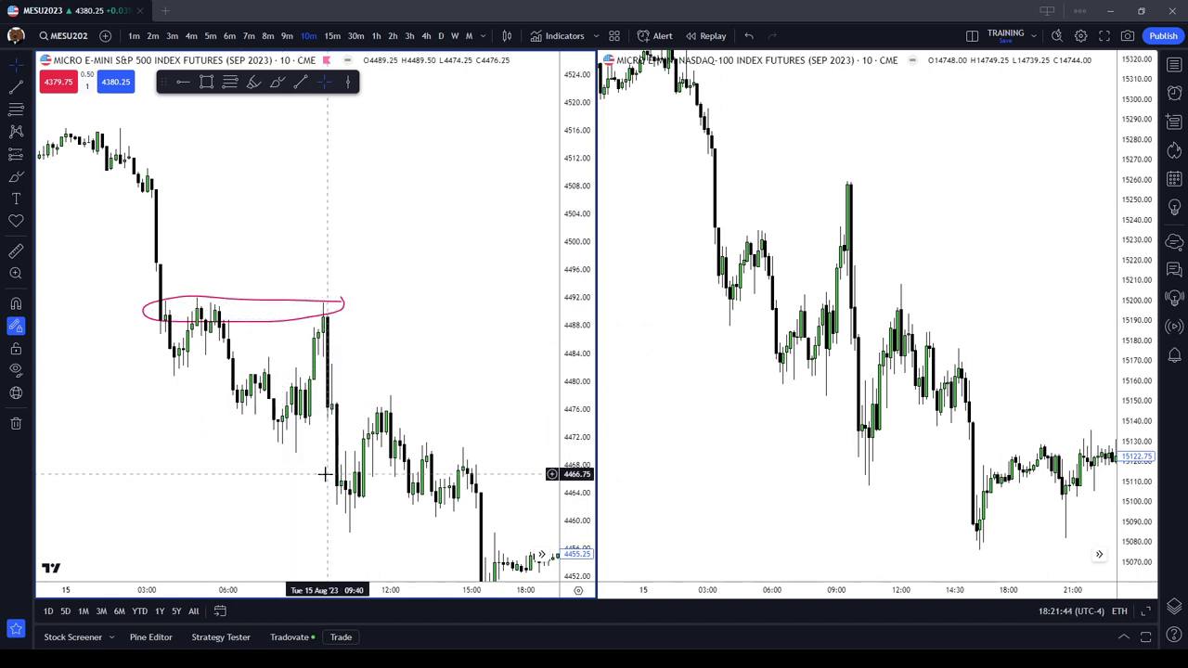
mouse_move(668, 226)
left_mouse_down()
mouse_move(822, 369)
mouse_move(860, 376)
left_mouse_up()
left_click(340, 304)
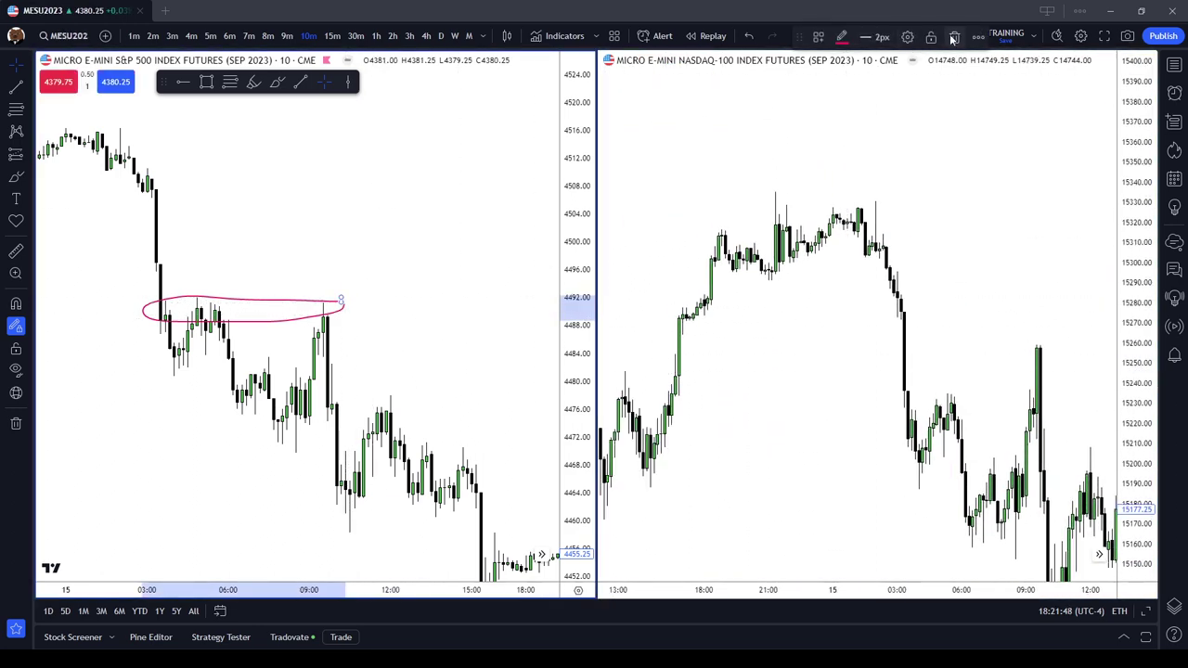
left_click(955, 37)
Step: Compare the rally and overnight highs from 14 to 15 August on the S&P 500 and Nasdaq charts
left_click_drag(274, 264, 477, 343)
scroll(455, 332, "down", 2)
left_click_drag(576, 315, 575, 85)
left_click_drag(804, 310, 846, 320)
left_click_drag(1138, 365, 1138, 122)
left_click_drag(459, 216, 477, 260)
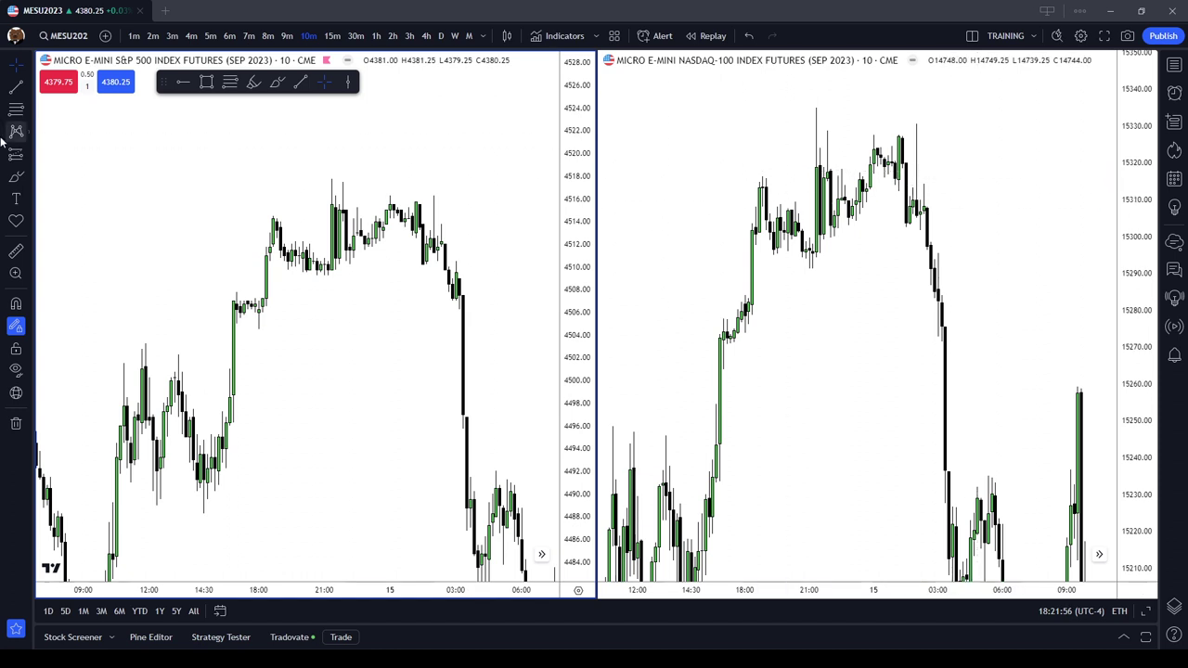
Step: Measure the upper wick of the 14 August evening high on the S&P 500 chart and clear the measurement
left_click(15, 251)
left_click(329, 202)
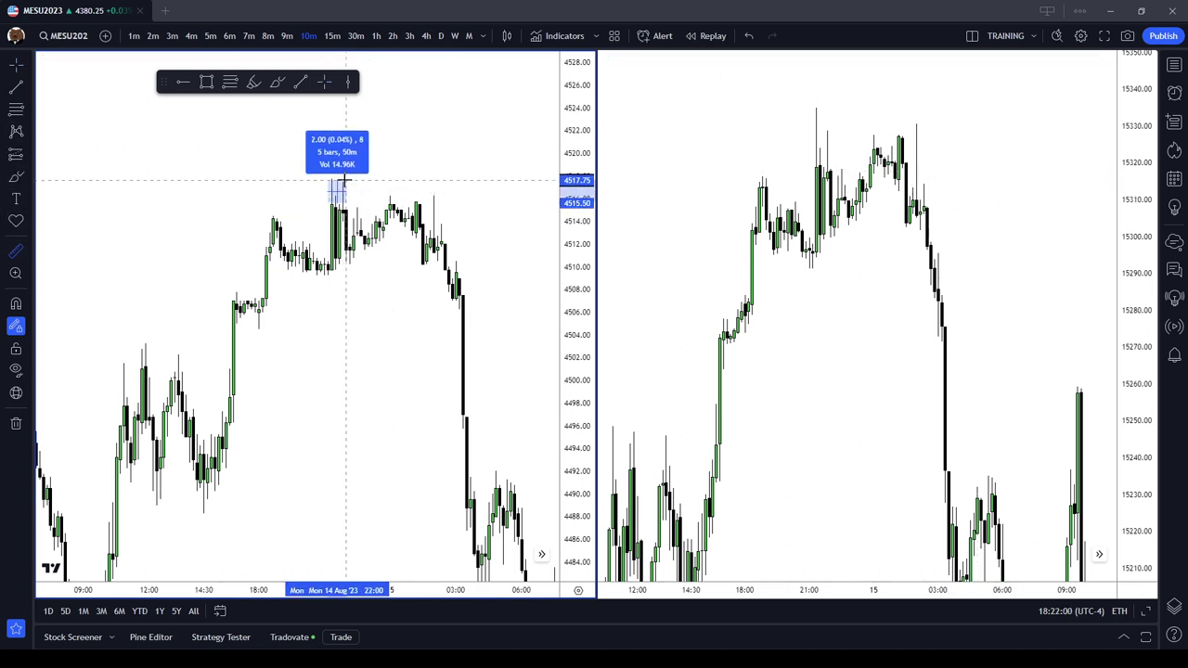
key("Escape")
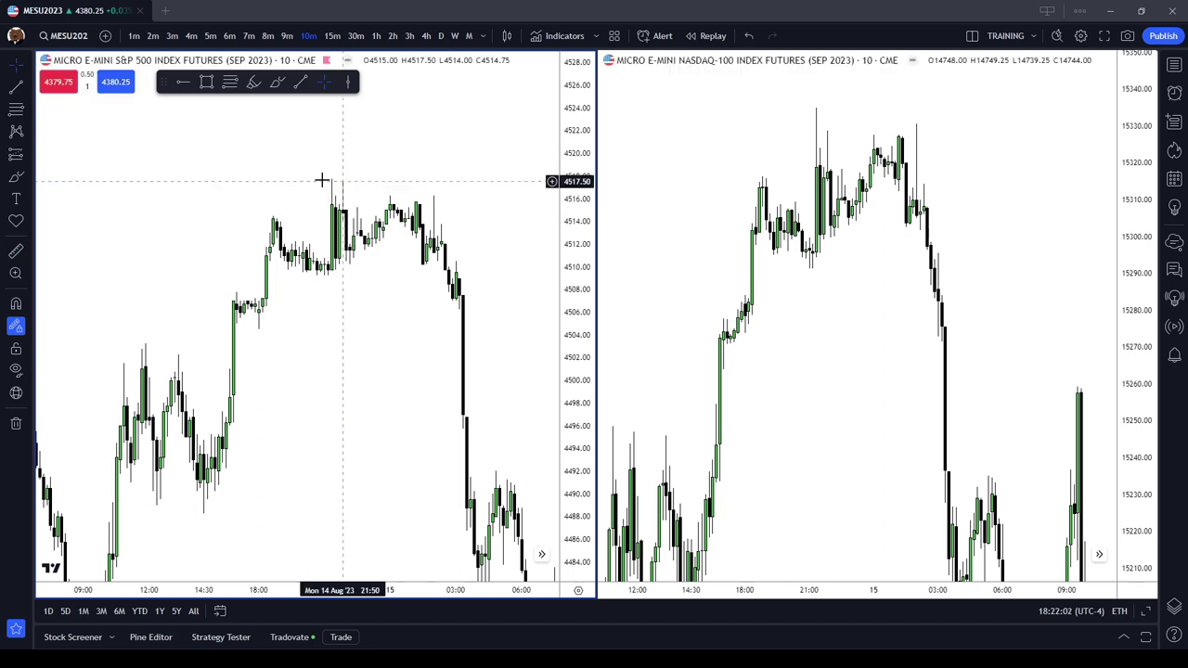
left_click(16, 251)
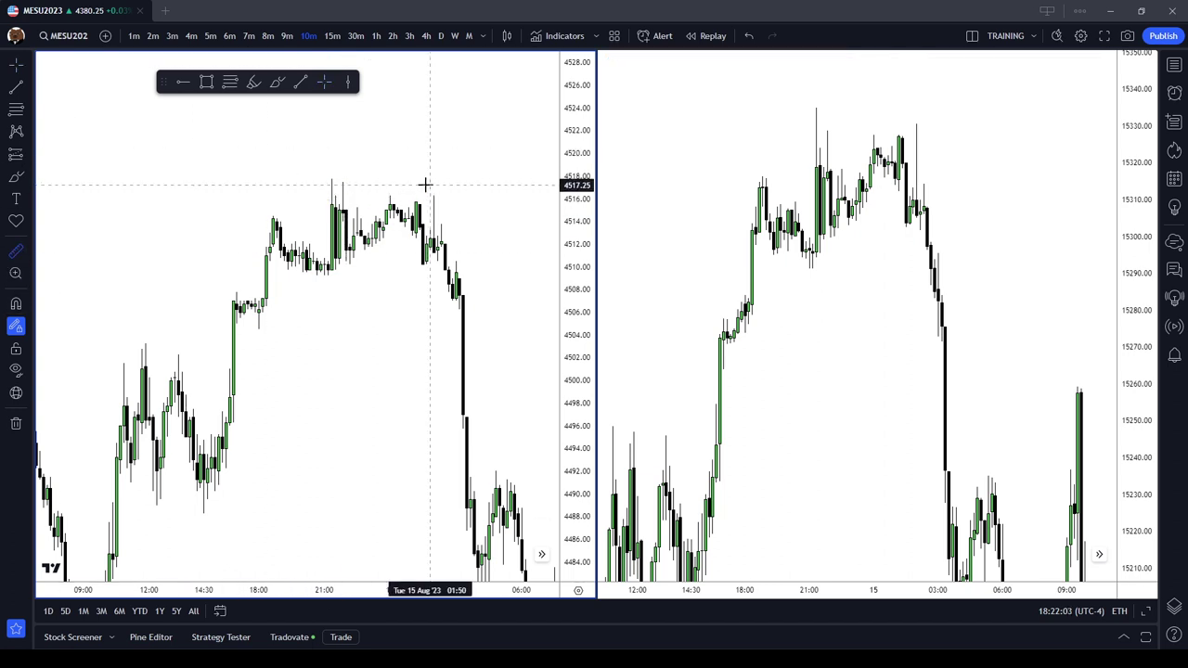
left_click(332, 202)
key("Escape")
Step: Measure the upper wick of the corresponding 14 August evening high on the Nasdaq chart and clear it
left_click(16, 251)
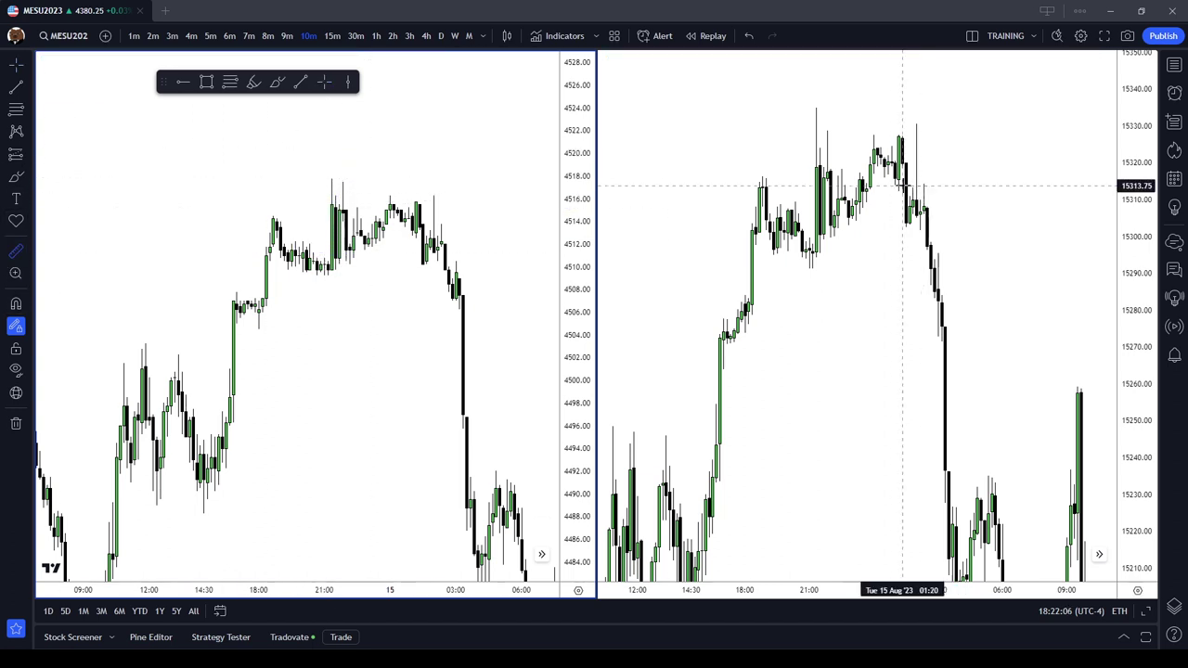
left_click(805, 167)
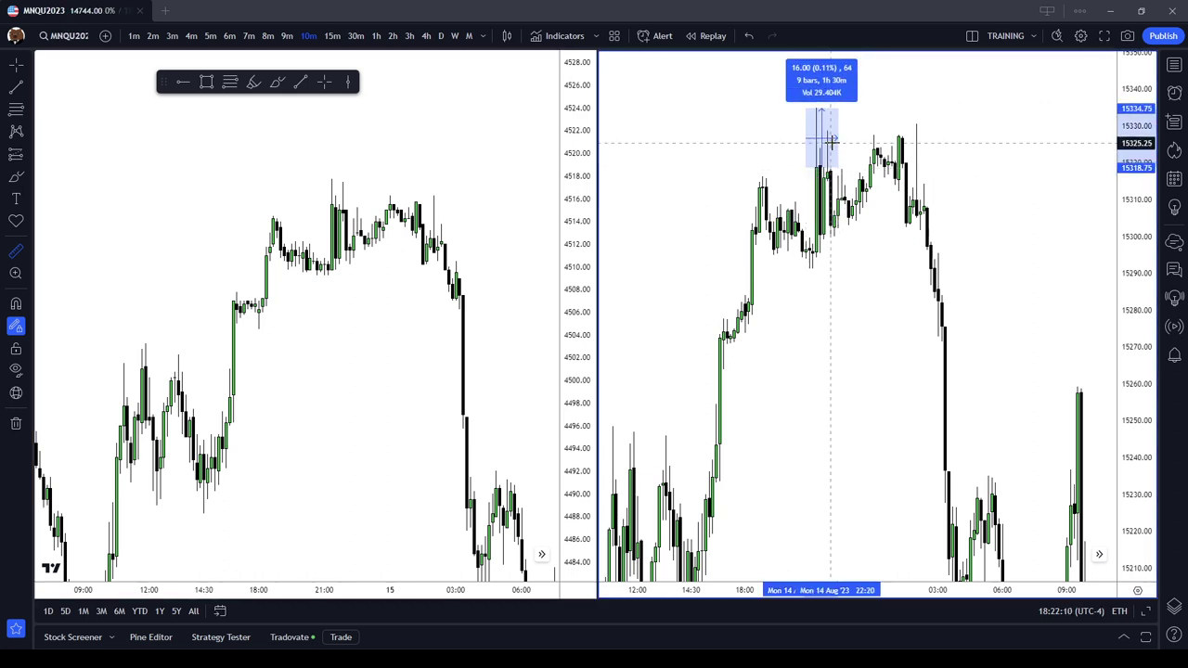
key("Escape")
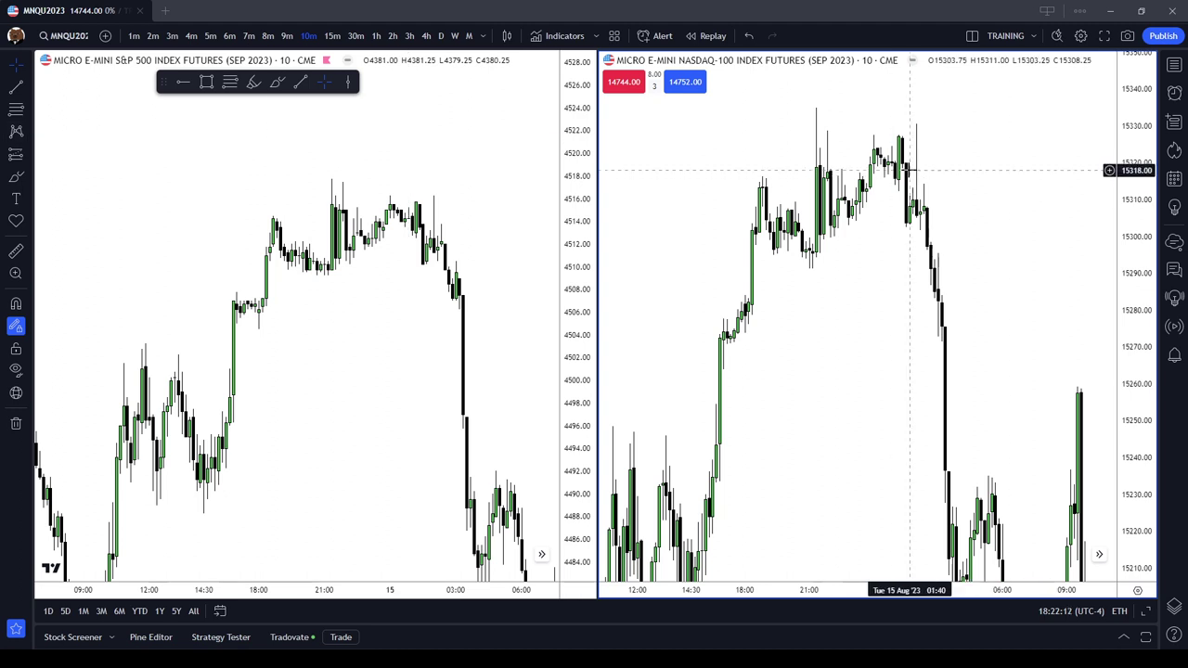
Step: Measure the early 15 August upward spike on the Nasdaq chart and on the S&P 500 chart, then clear both measurements
left_click(16, 251)
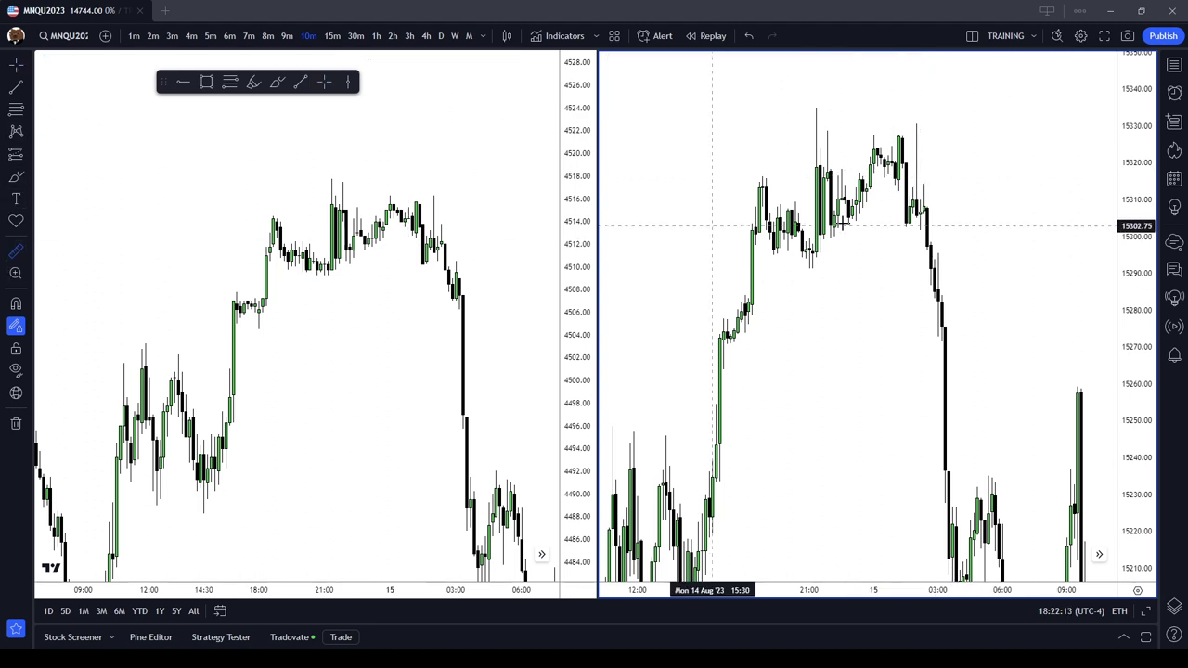
left_click(902, 199)
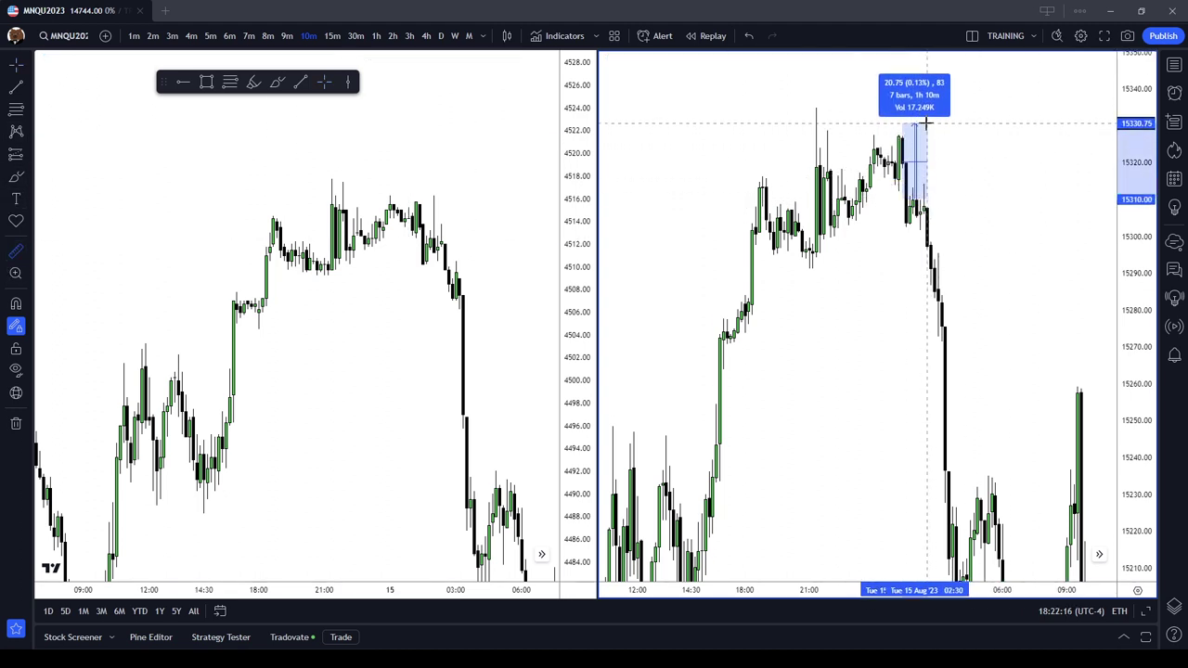
left_click(915, 133)
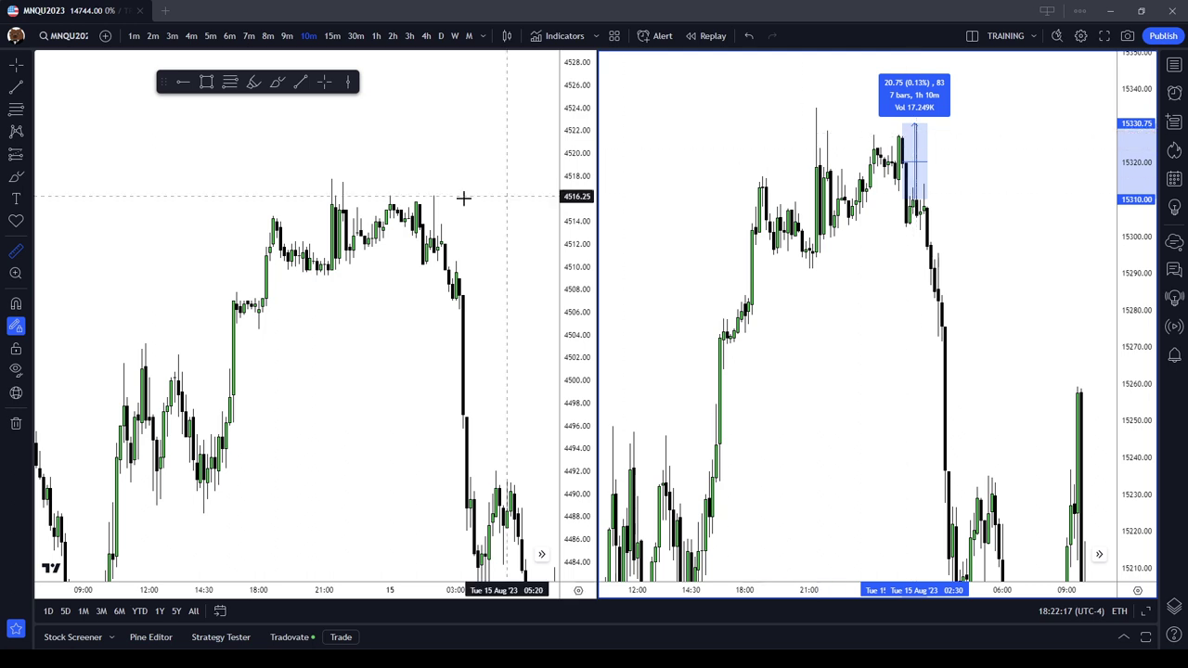
left_click(425, 239)
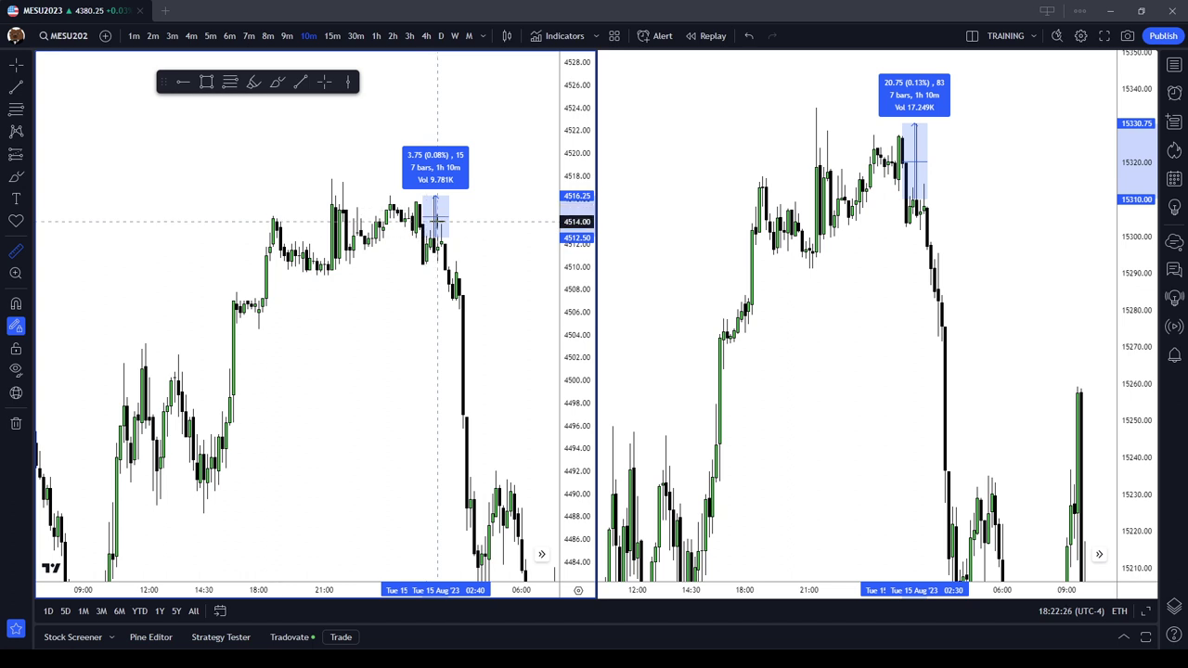
left_click(438, 221)
left_click(923, 151)
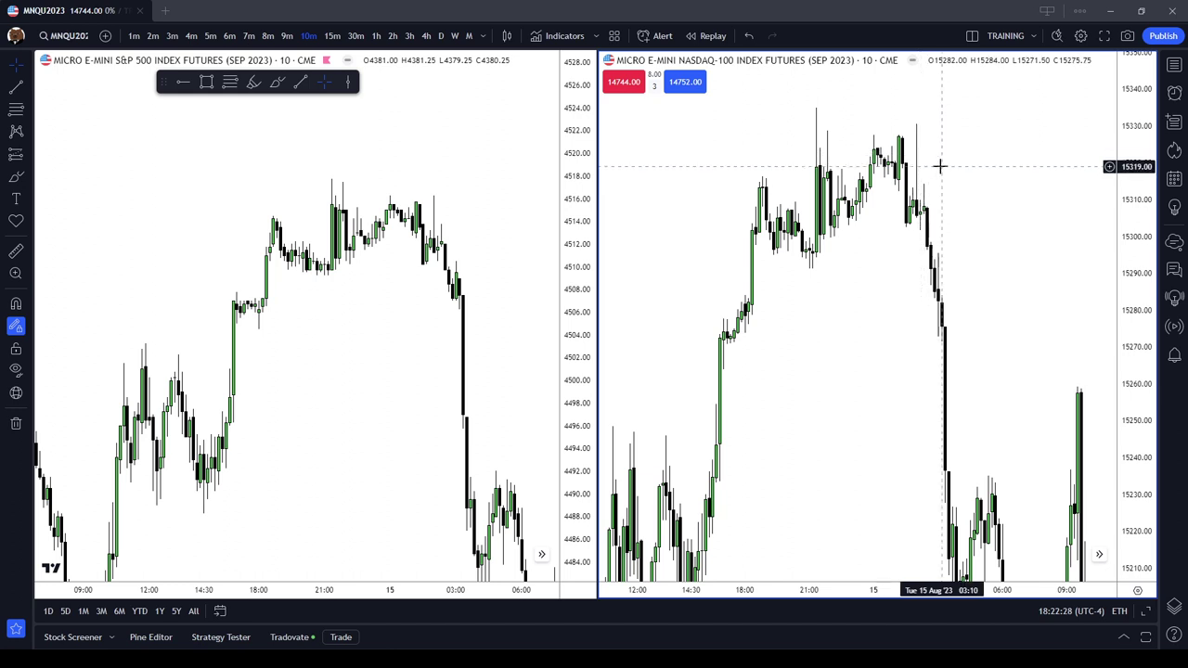
Step: Brush a circle around the early 15 August spike near 15330 on the Nasdaq chart, and mark and remove one at the 14 August high
left_click(276, 82)
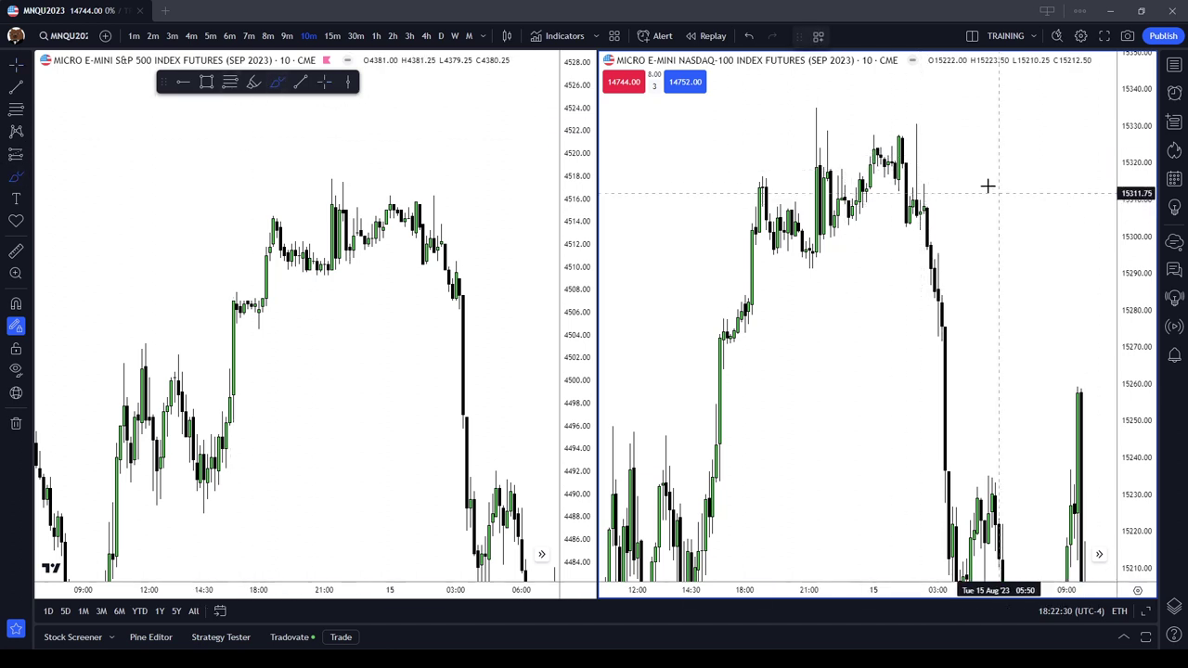
mouse_move(903, 137)
left_mouse_down()
mouse_move(914, 232)
mouse_move(932, 124)
mouse_move(912, 127)
left_mouse_up()
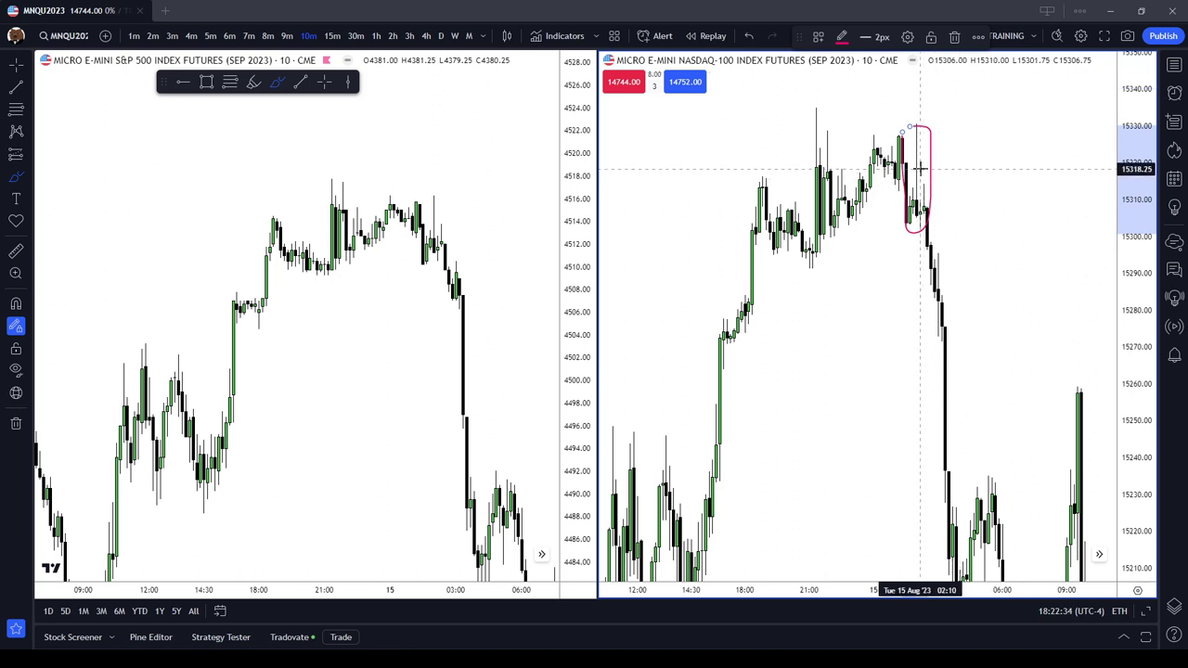
mouse_move(814, 98)
left_mouse_down()
mouse_move(794, 103)
mouse_move(830, 101)
left_mouse_up()
left_click(956, 36)
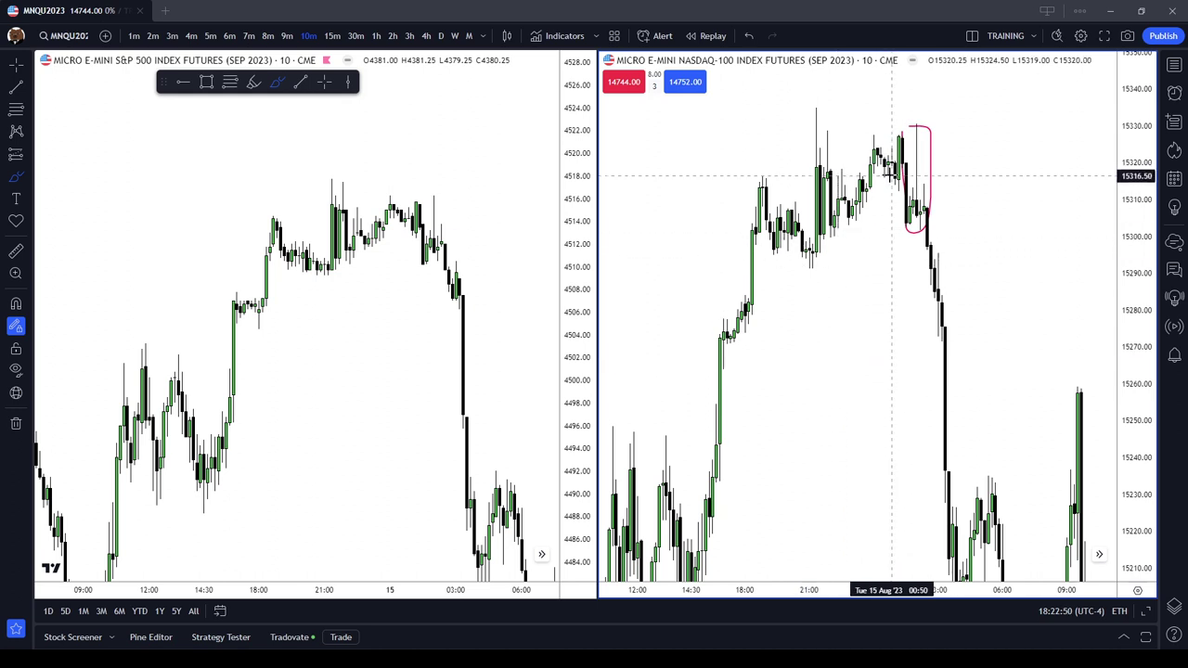
key("Escape")
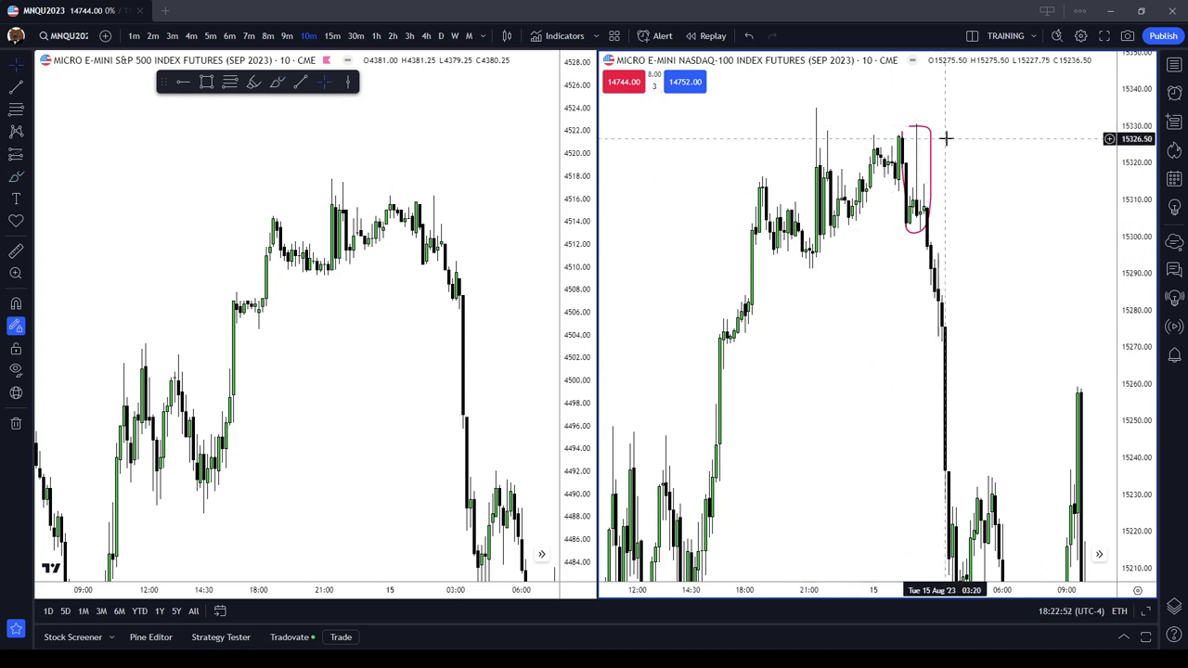
Step: Delete the brush circle around the early 15 August spike on the Nasdaq chart
right_click(941, 131)
left_click(929, 132)
left_click(955, 36)
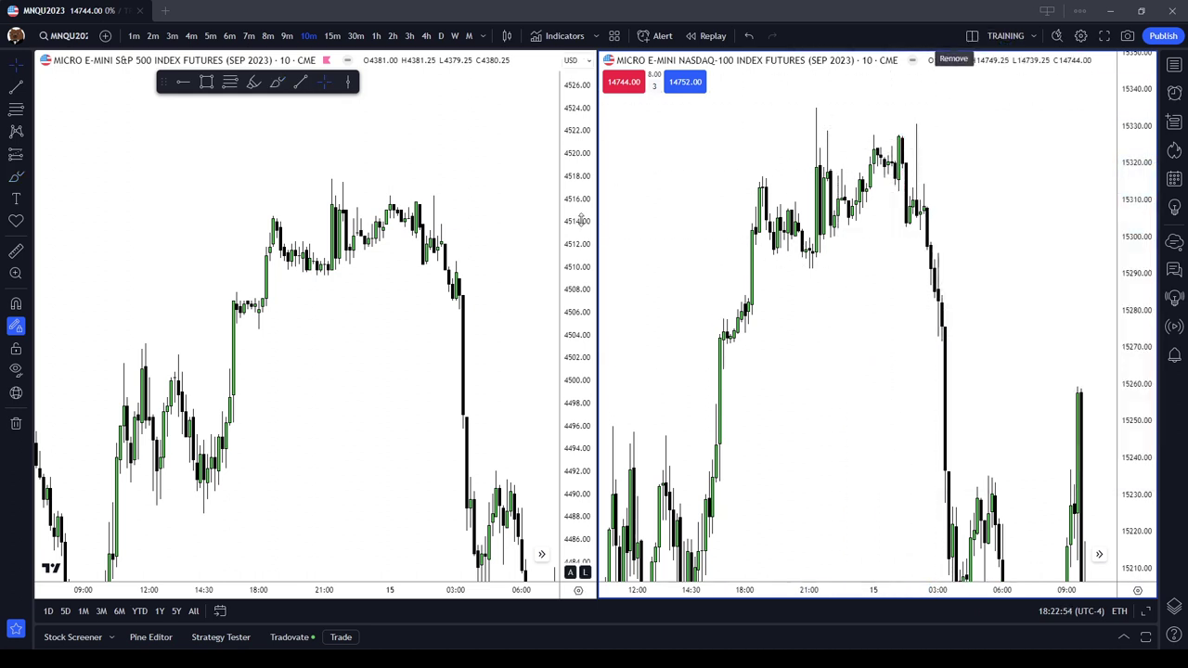